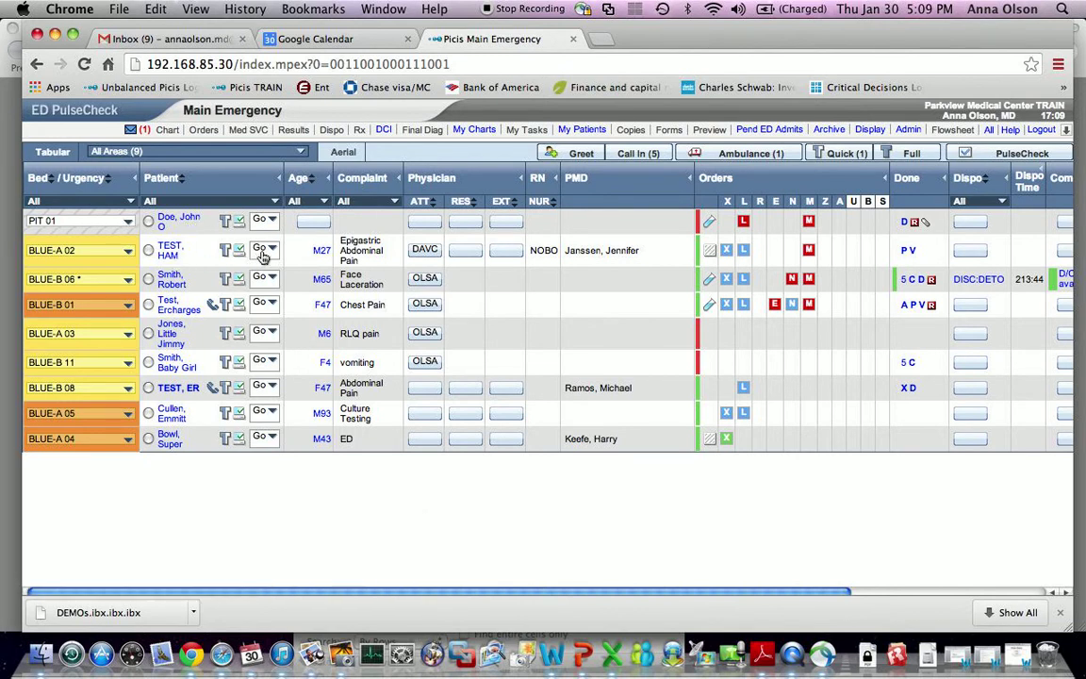
- From the Main Emergency board, open the Med SVC ordering page for the BLUE-A 02 patient
click(148, 250)
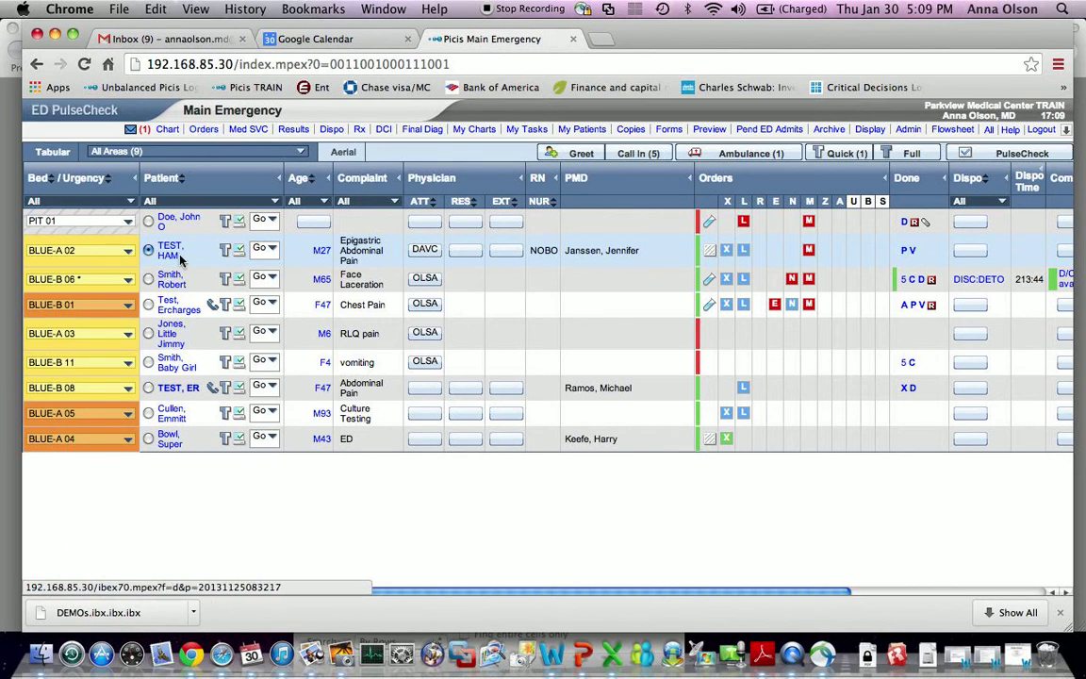
click(264, 248)
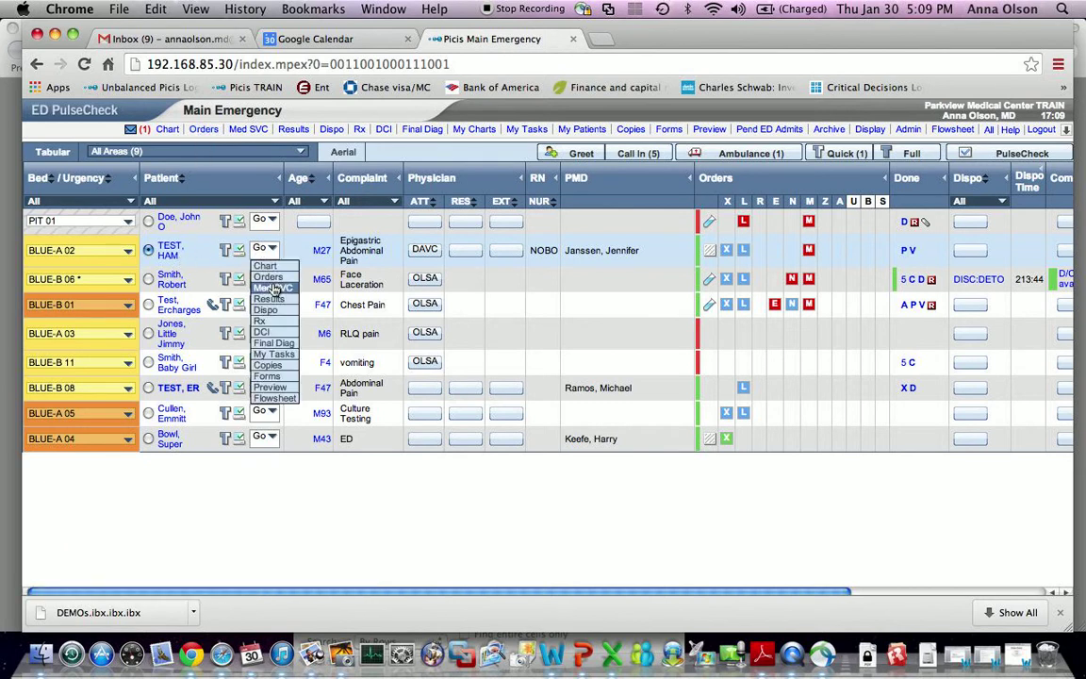
click(273, 286)
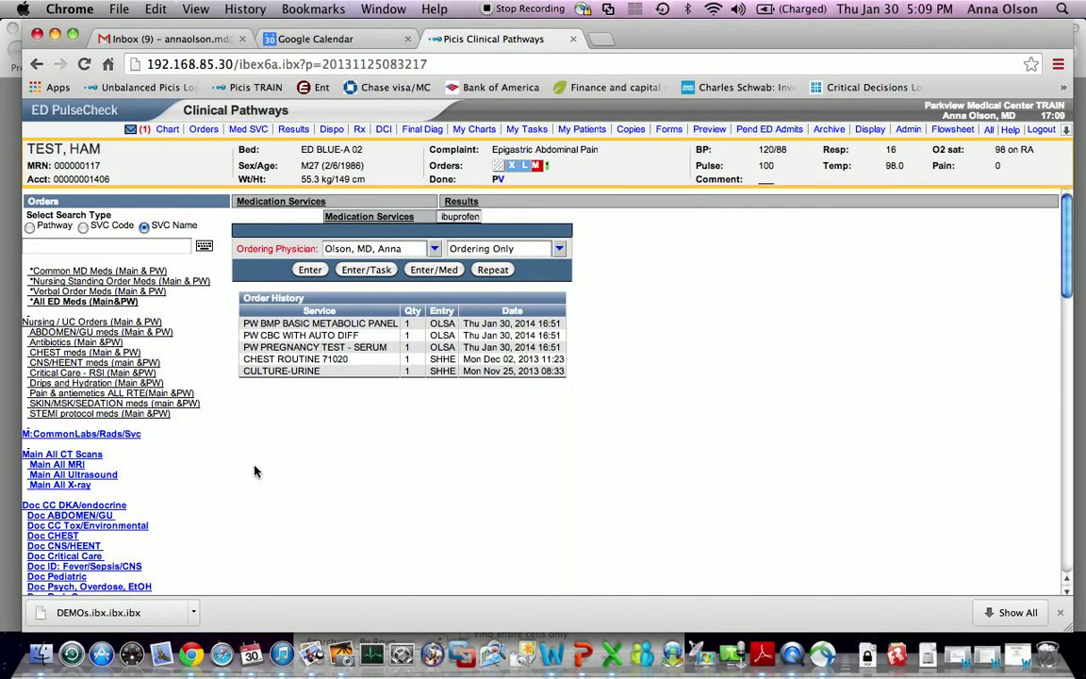
- Find the Doc ABDOMEN/GU link among the pathway links and open that order set
scroll(253, 481, down, 5)
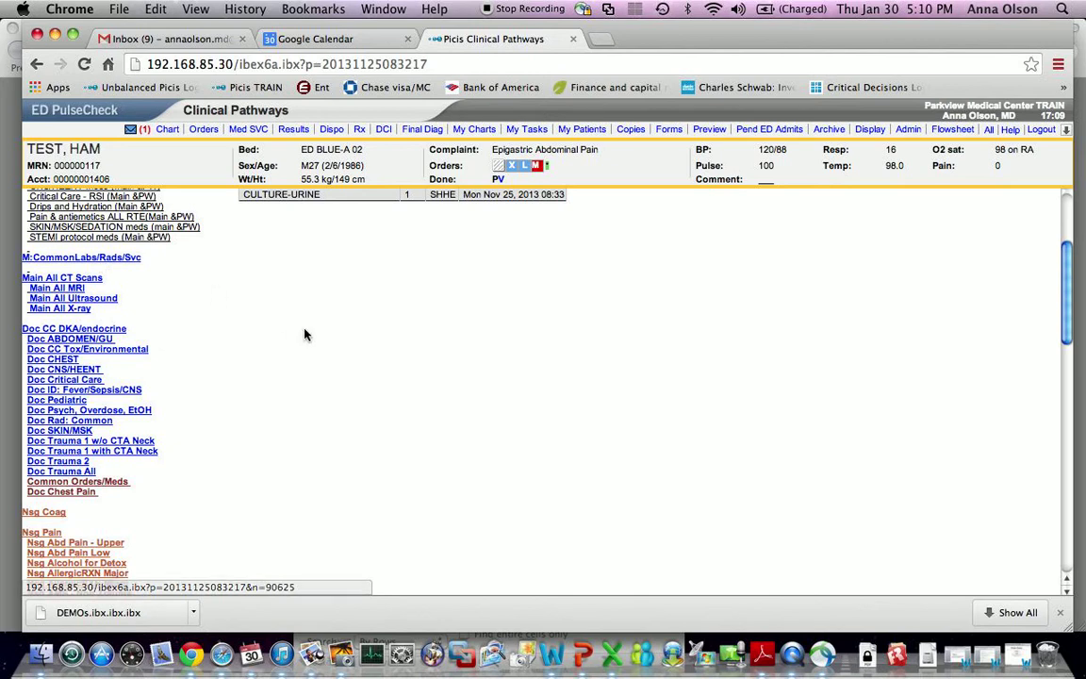
scroll(274, 294, down, 3)
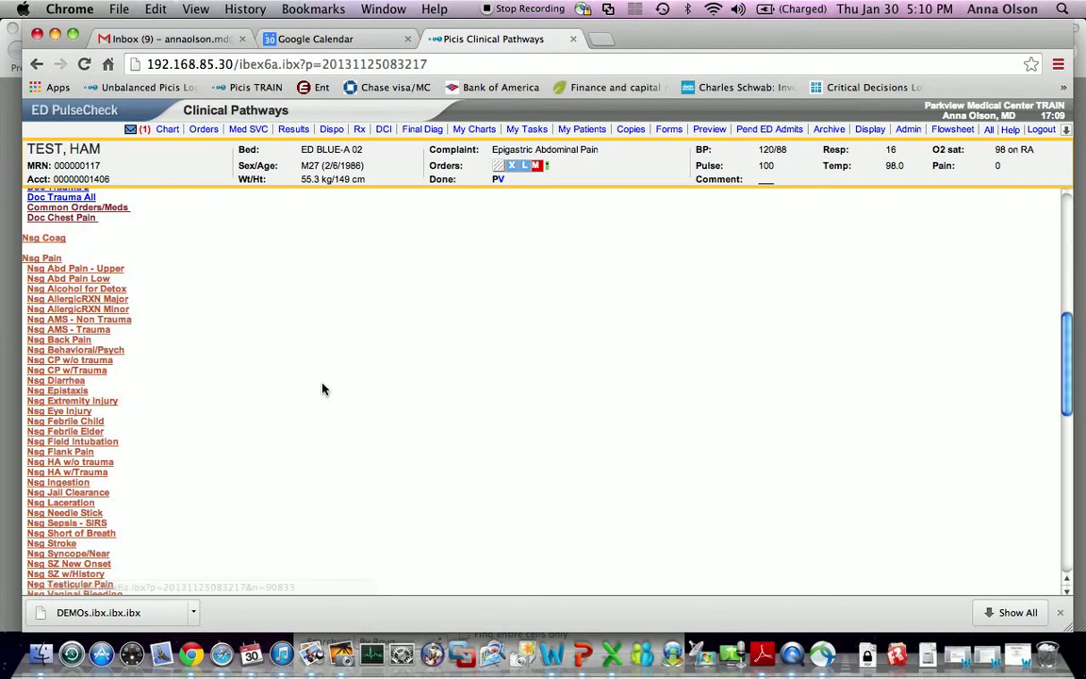
scroll(290, 343, down, 1)
scroll(284, 374, down, 10)
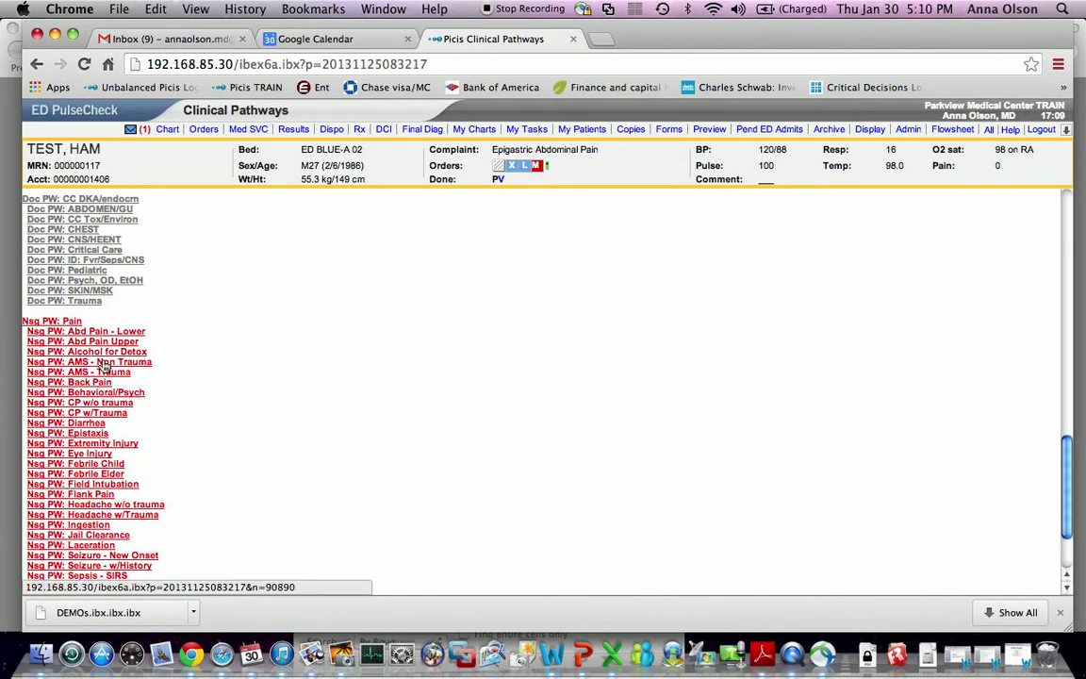
scroll(257, 405, up, 9)
scroll(257, 405, up, 10)
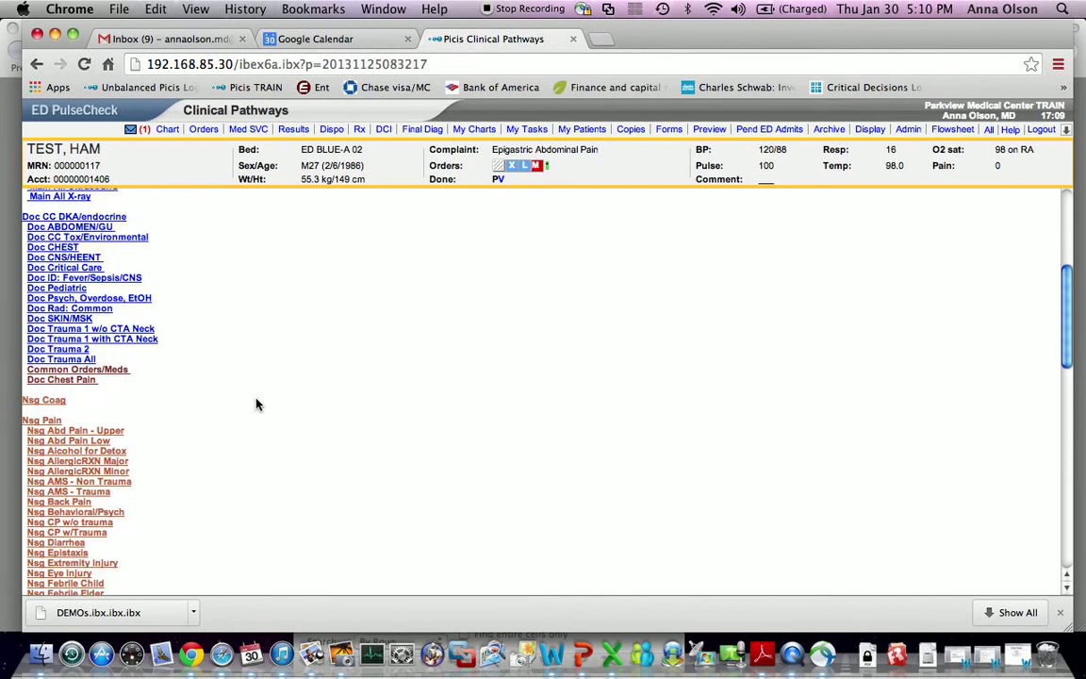
scroll(256, 404, up, 3)
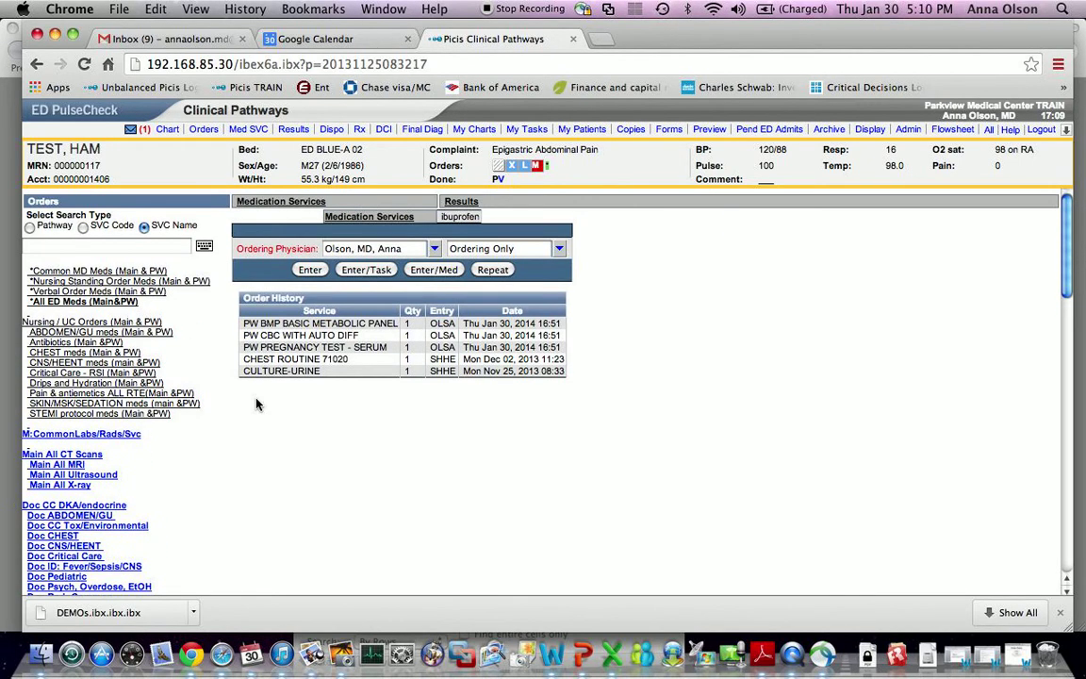
scroll(256, 404, down, 2)
scroll(256, 405, down, 3)
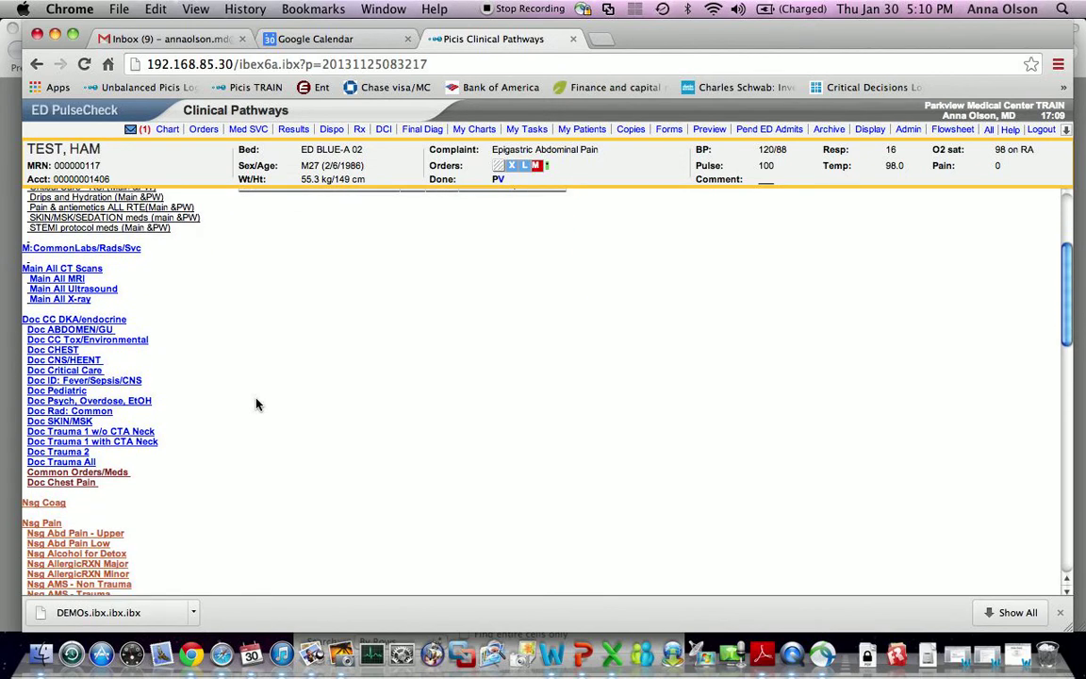
click(98, 331)
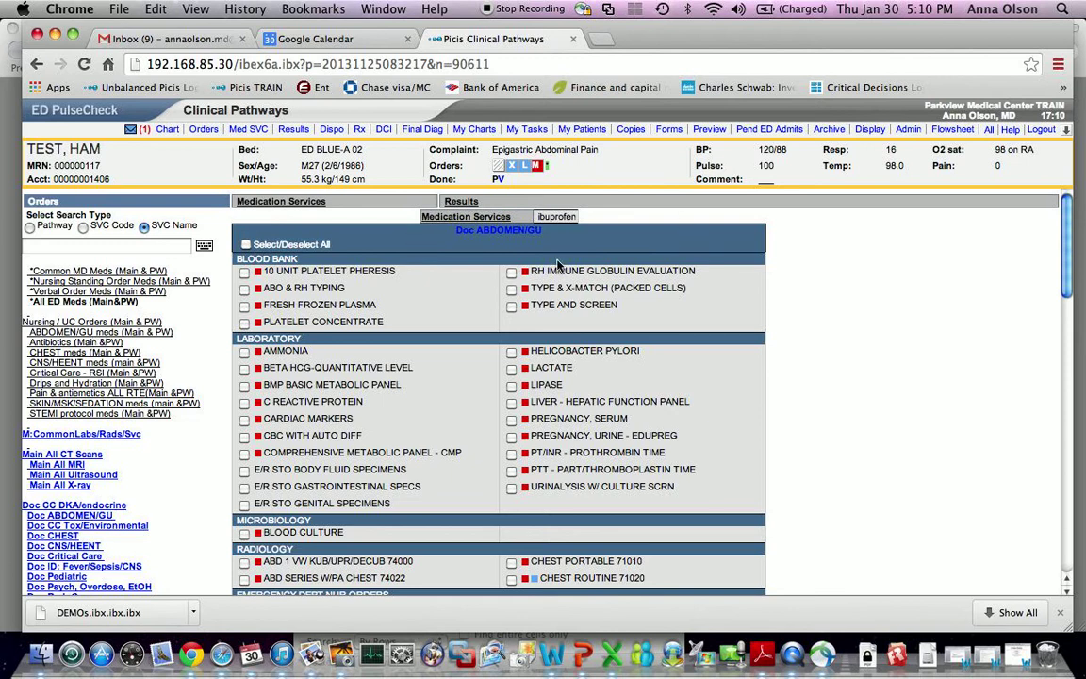
- Toggle Select/Deselect All and BETA HCG-QUANTITATIVE LEVEL on and off, leaving nothing selected
click(246, 245)
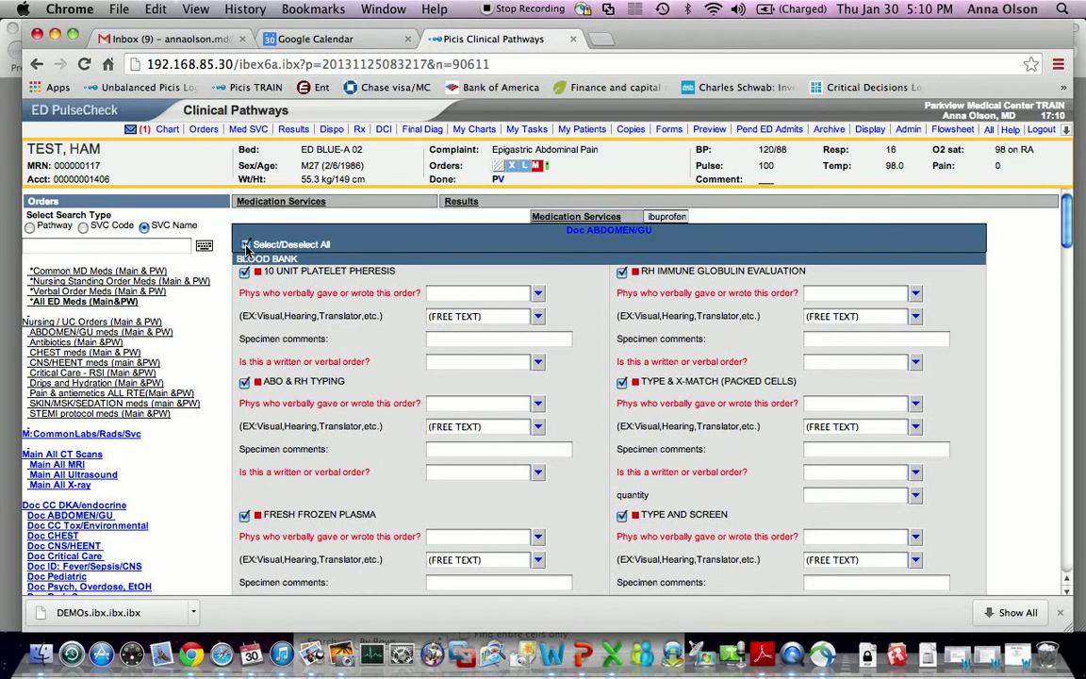
click(246, 245)
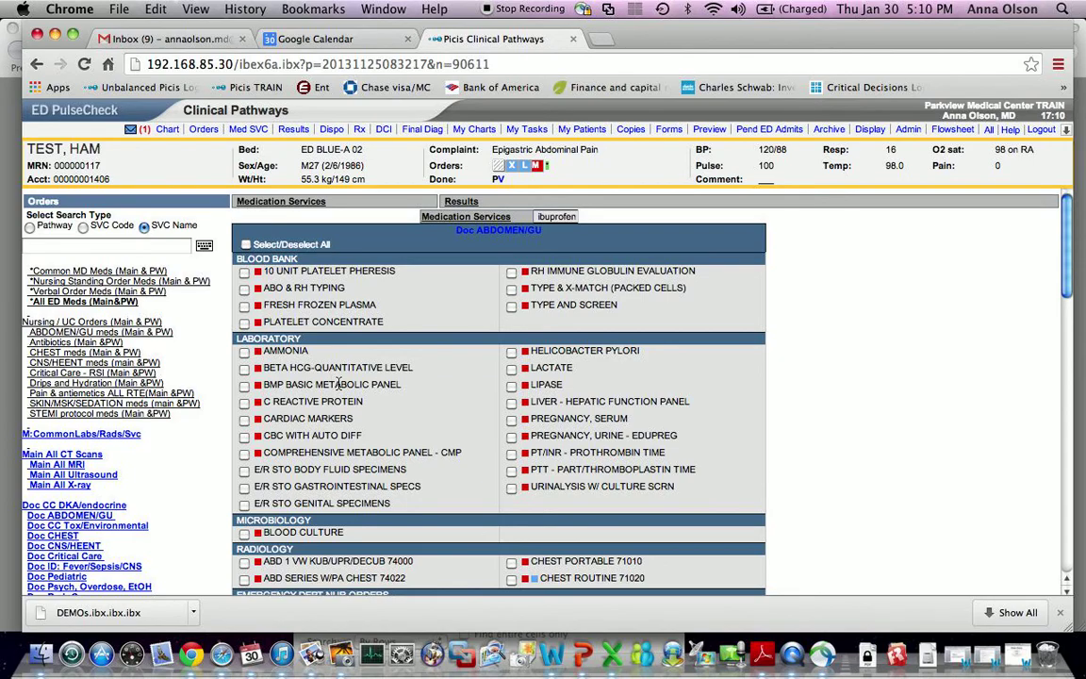
scroll(337, 383, down, 5)
scroll(338, 383, up, 5)
click(244, 369)
click(244, 369)
- Tick BMP BASIC METABOLIC PANEL, CBC WITH AUTO DIFF and ABD PELVIS CT ENHANCED orders
click(244, 386)
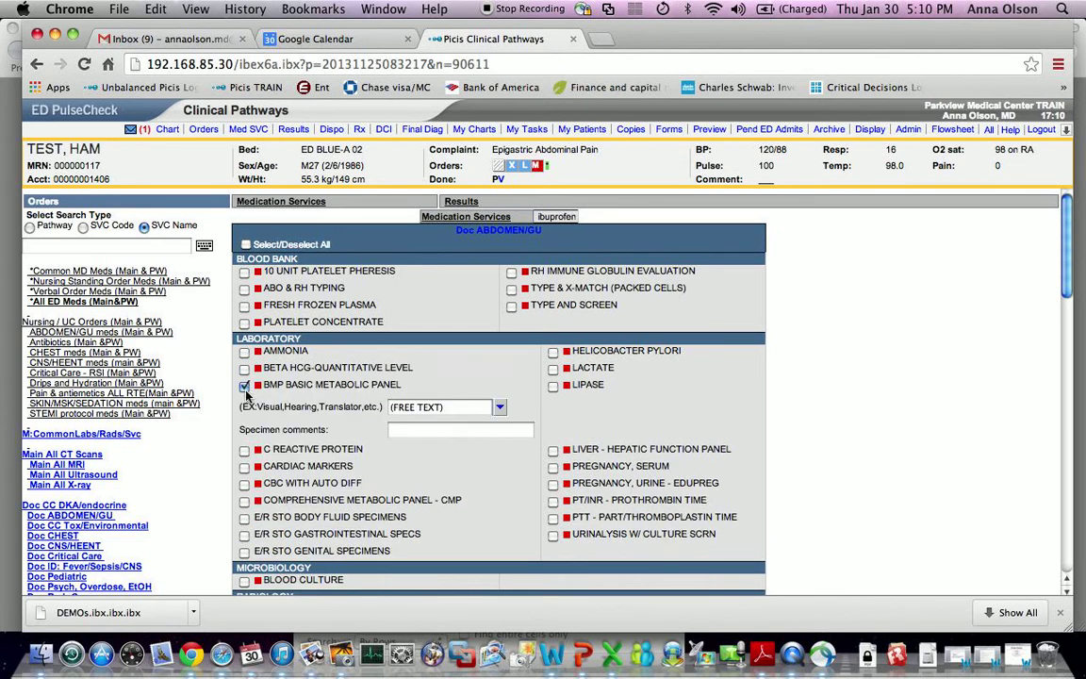
click(245, 484)
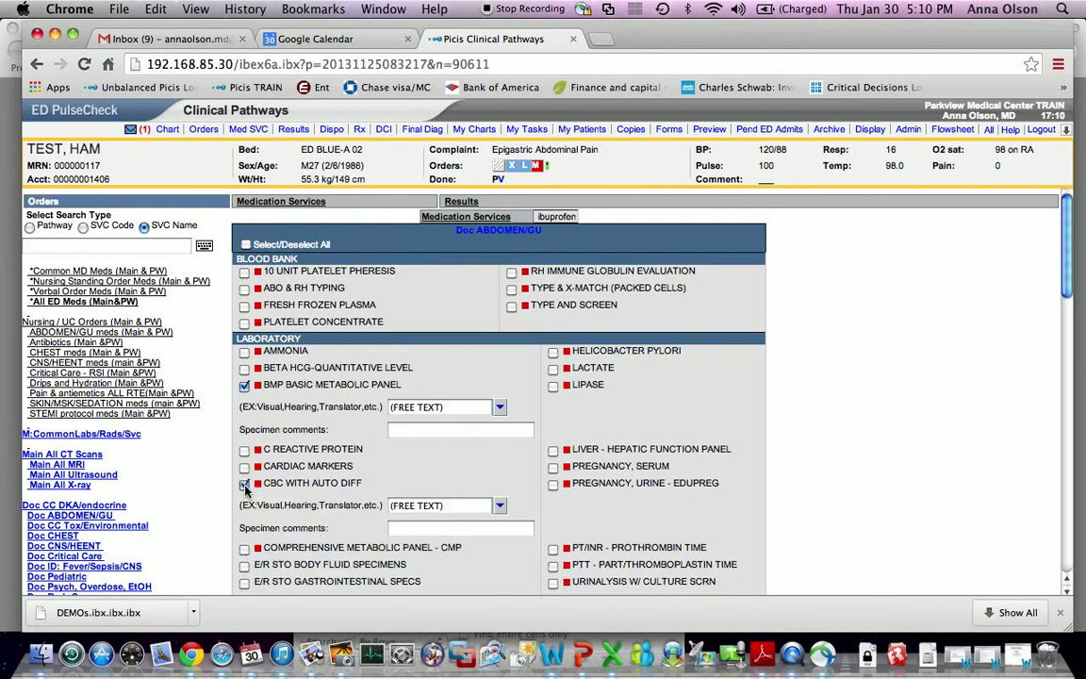
scroll(401, 482, down, 5)
scroll(401, 481, down, 1)
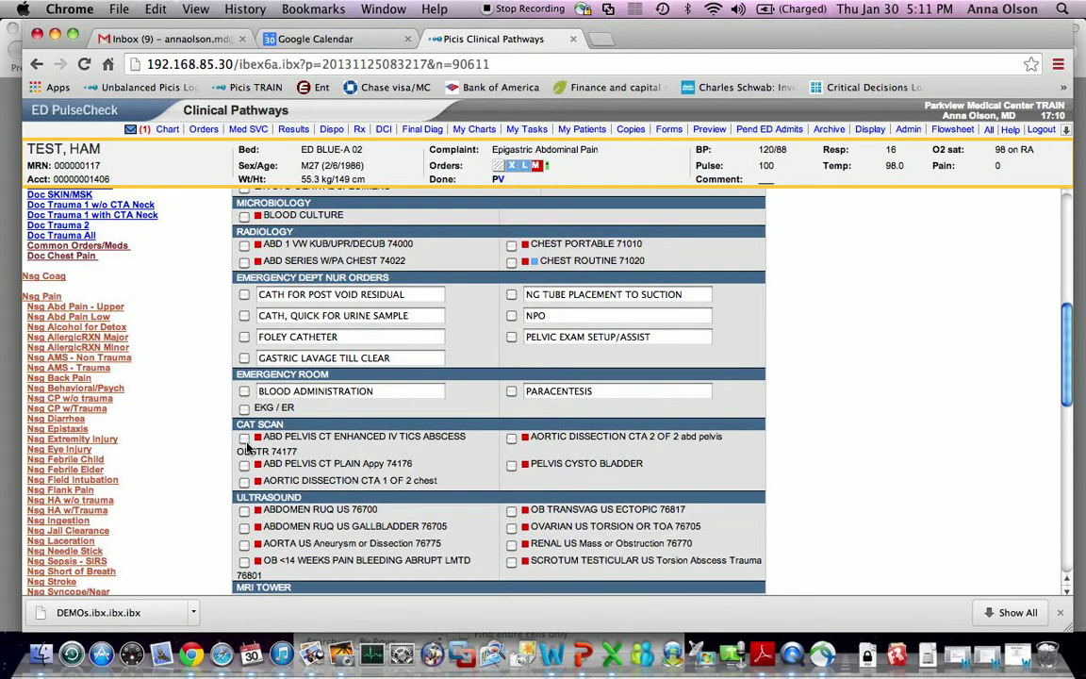
click(245, 439)
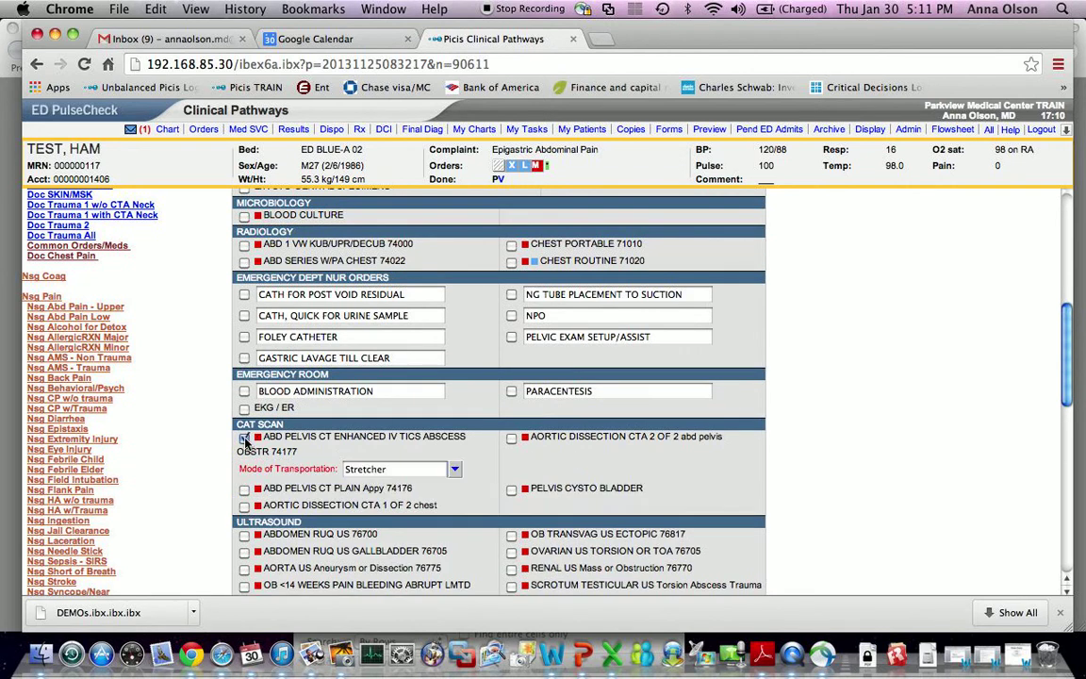
scroll(498, 441, down, 5)
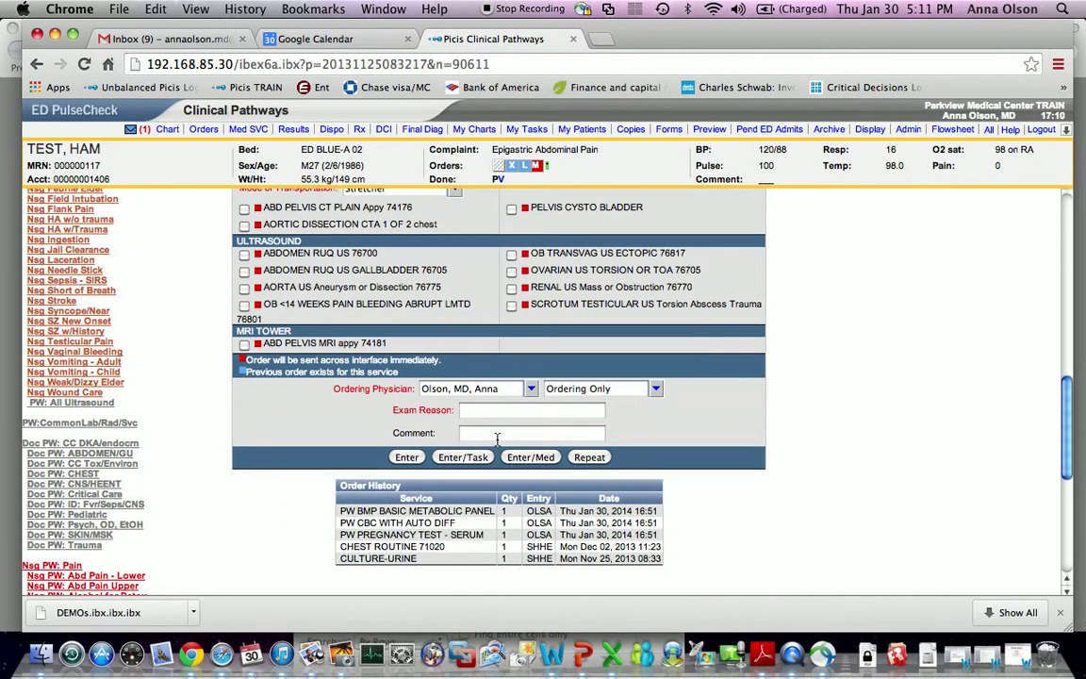
scroll(671, 372, up, 3)
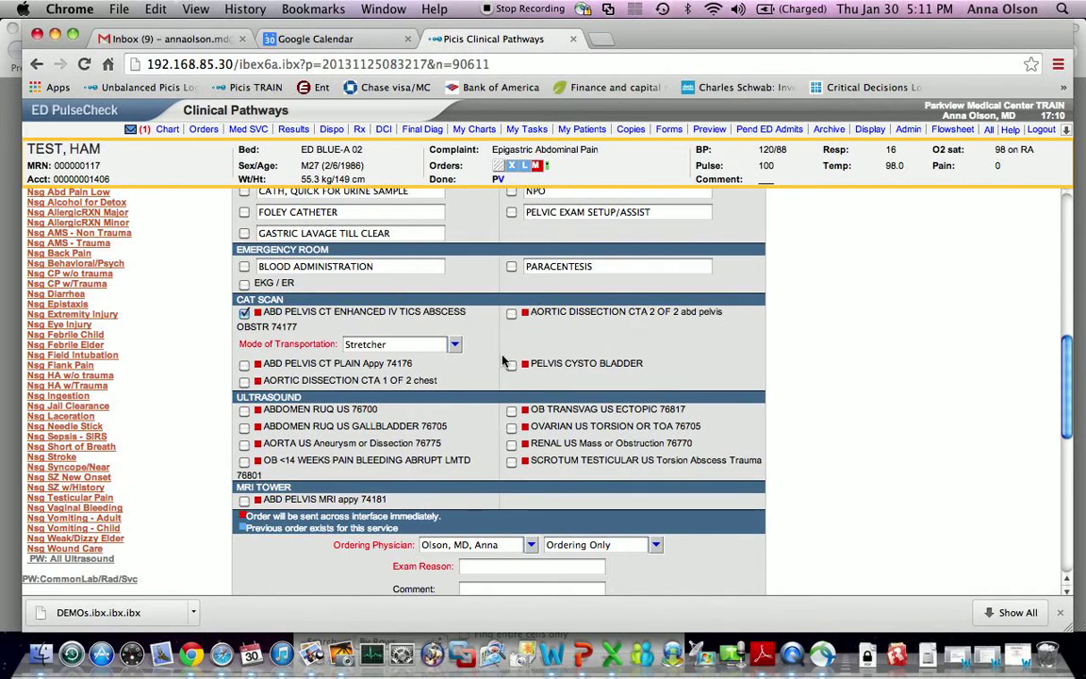
scroll(504, 361, down, 2)
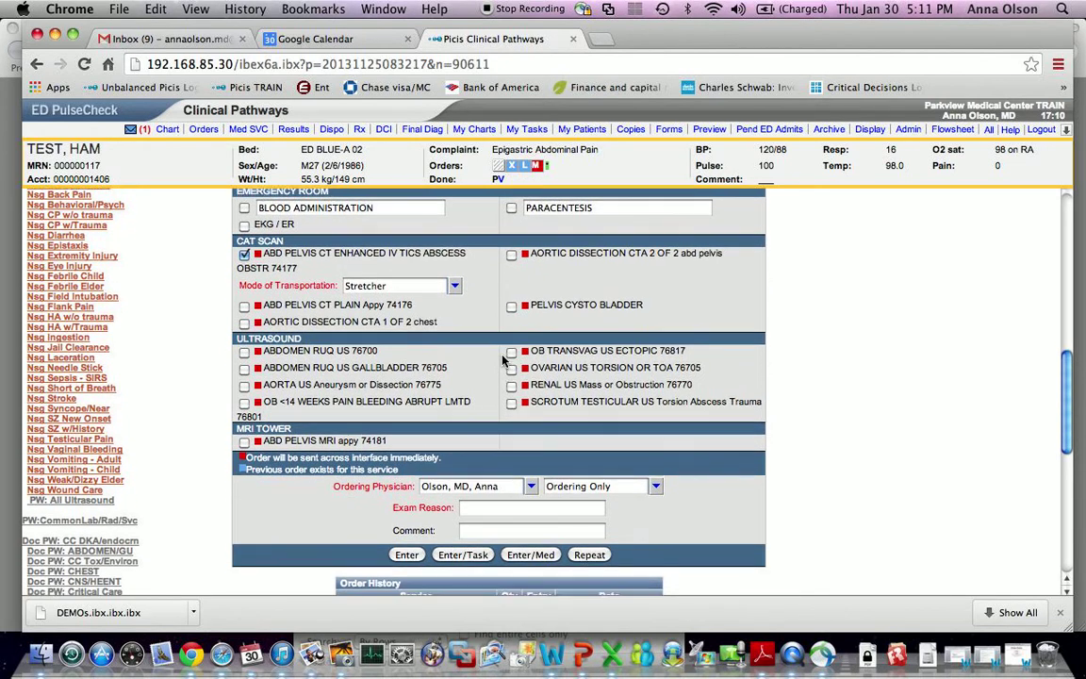
scroll(508, 363, down, 4)
- Enter 'abd pain' as the Exam Reason for the ticked orders
click(512, 413)
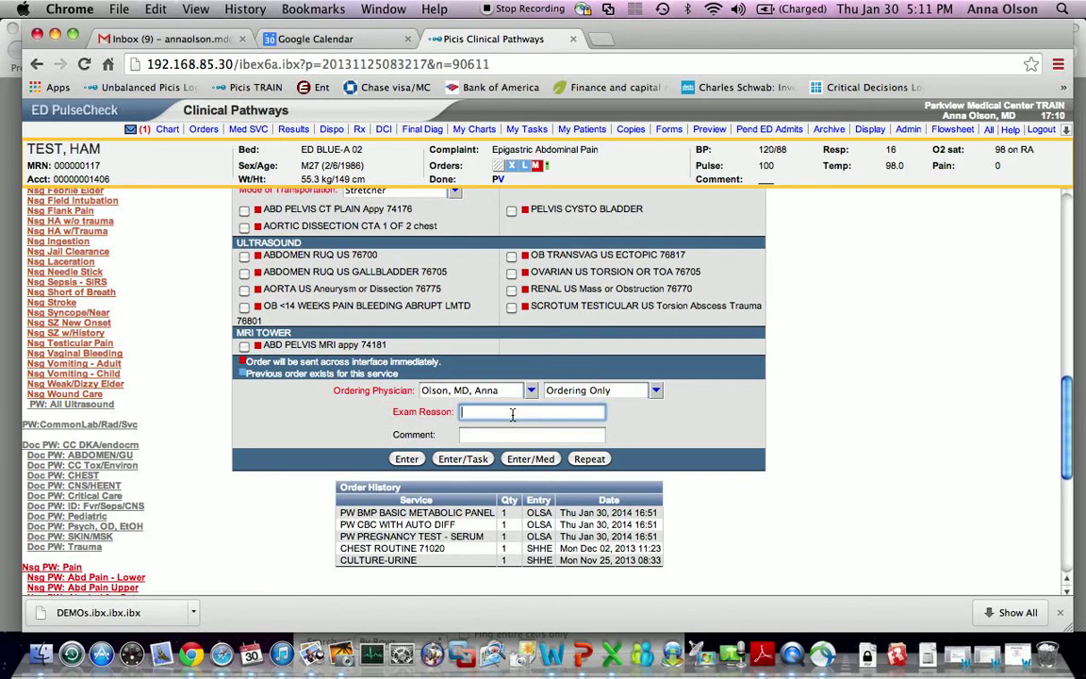
text(abd pain)
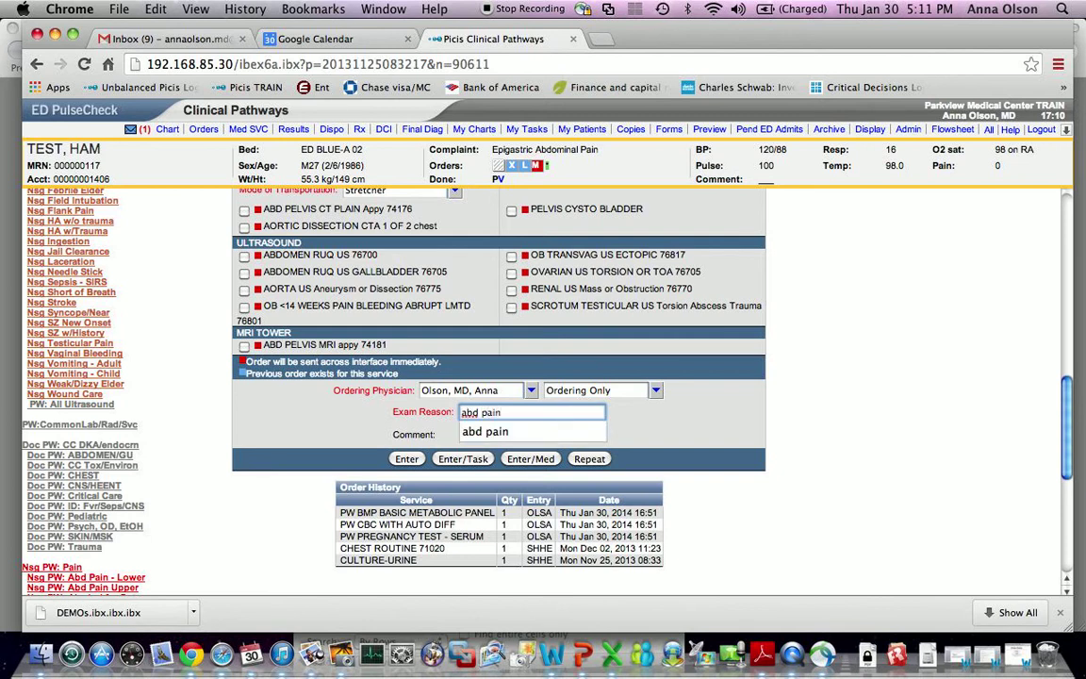
click(585, 435)
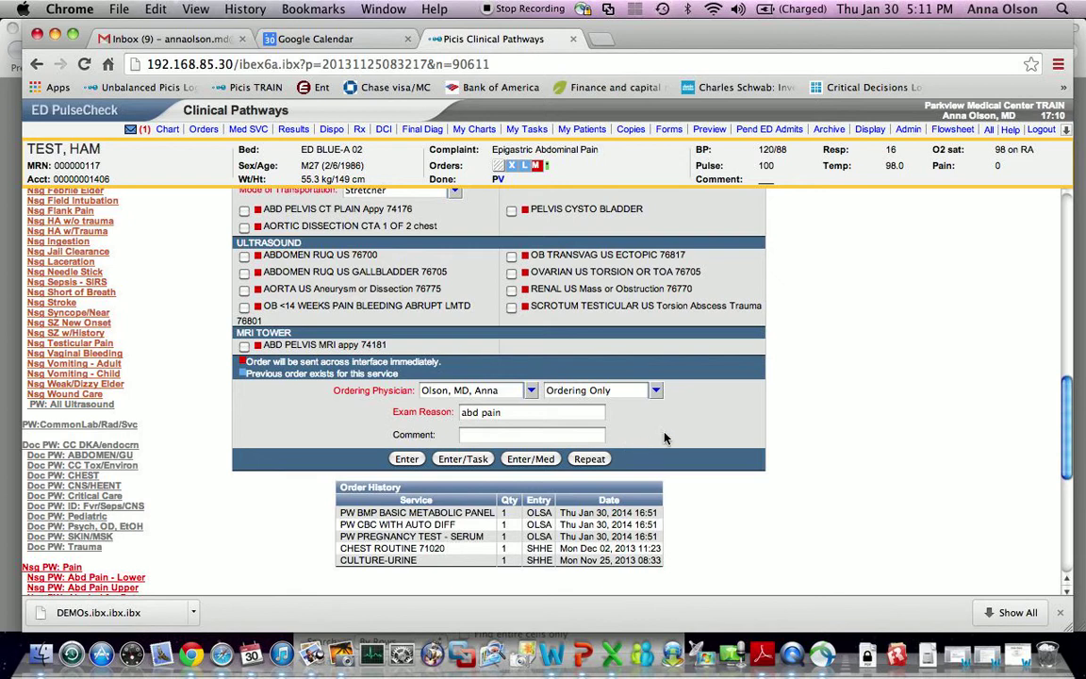
scroll(665, 437, up, 10)
scroll(665, 437, up, 5)
scroll(665, 437, down, 15)
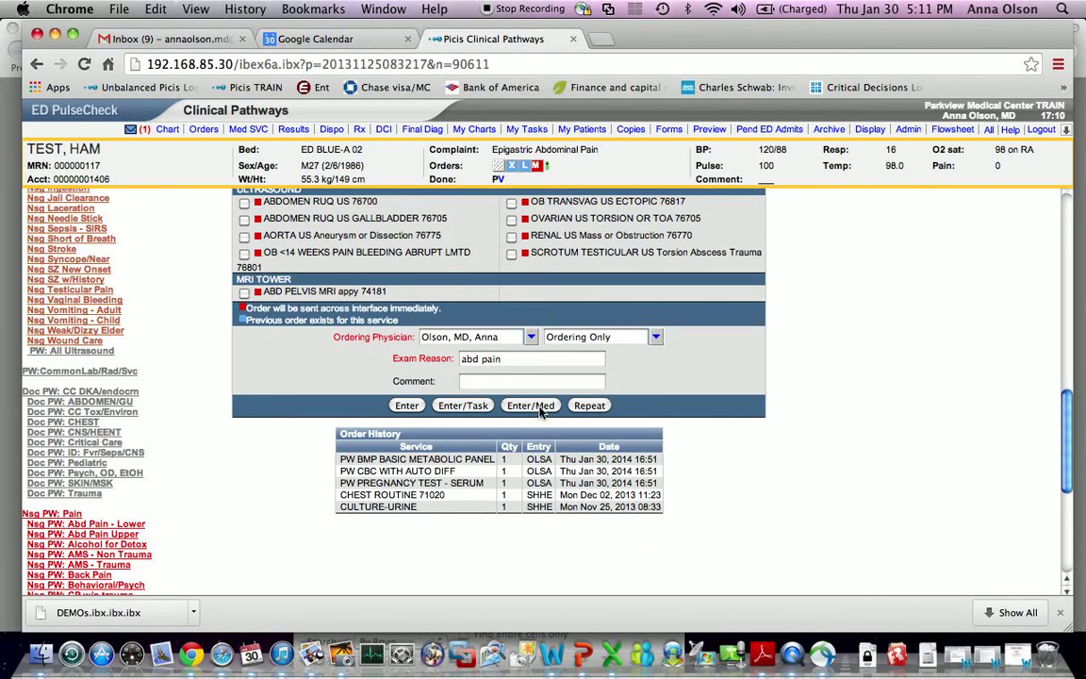
click(588, 406)
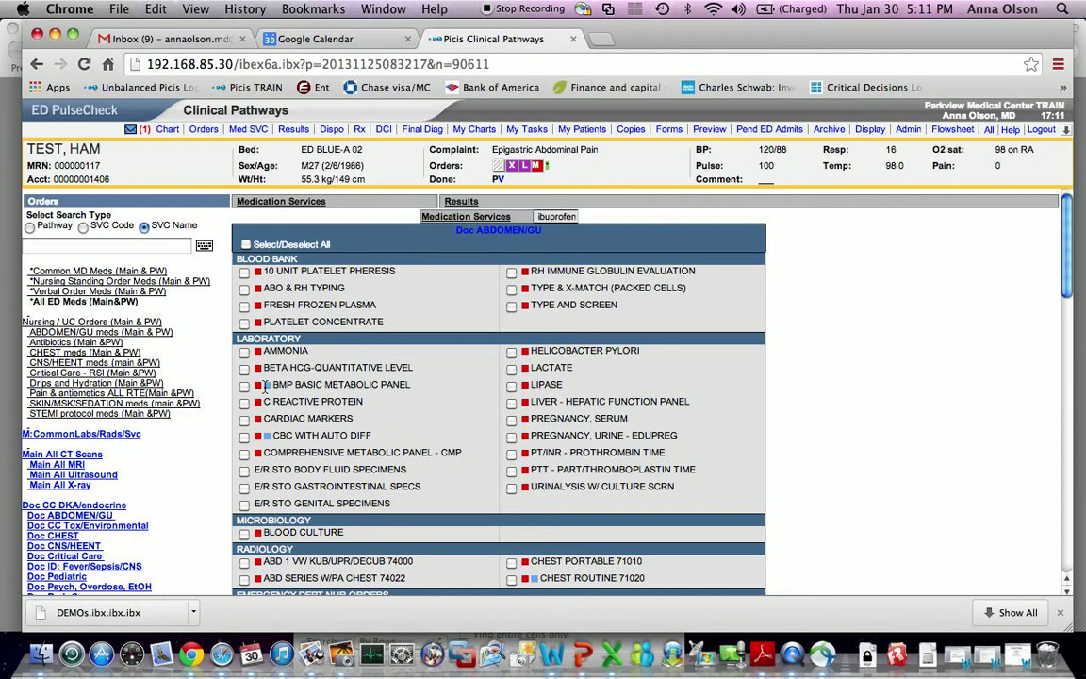
scroll(279, 407, down, 1)
scroll(279, 407, down, 1)
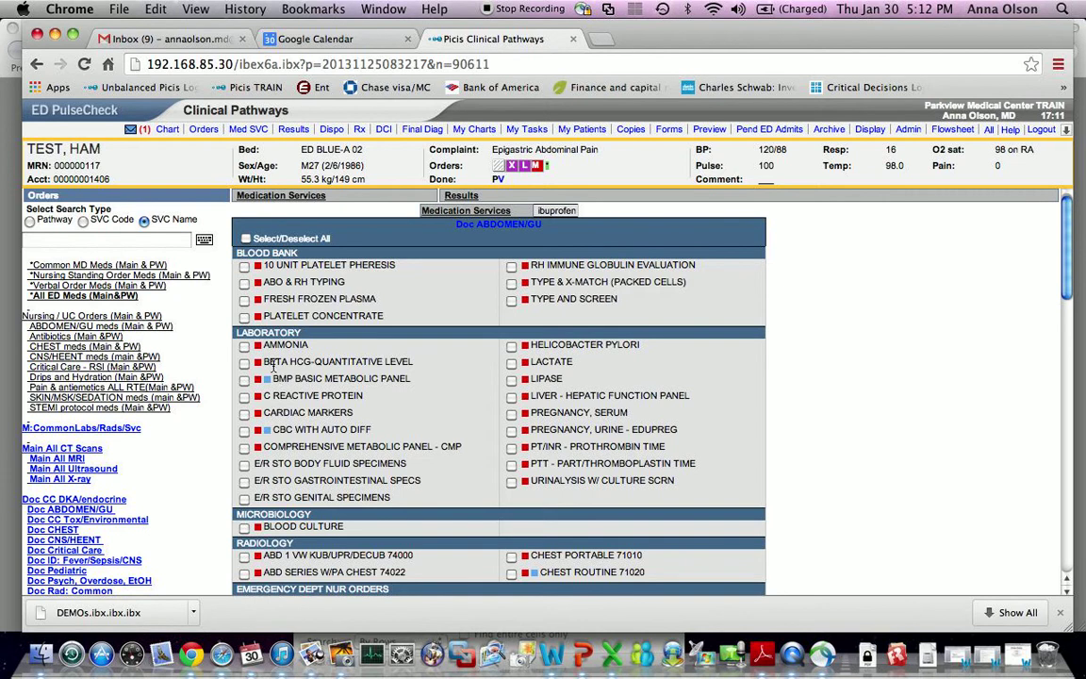
scroll(312, 412, down, 10)
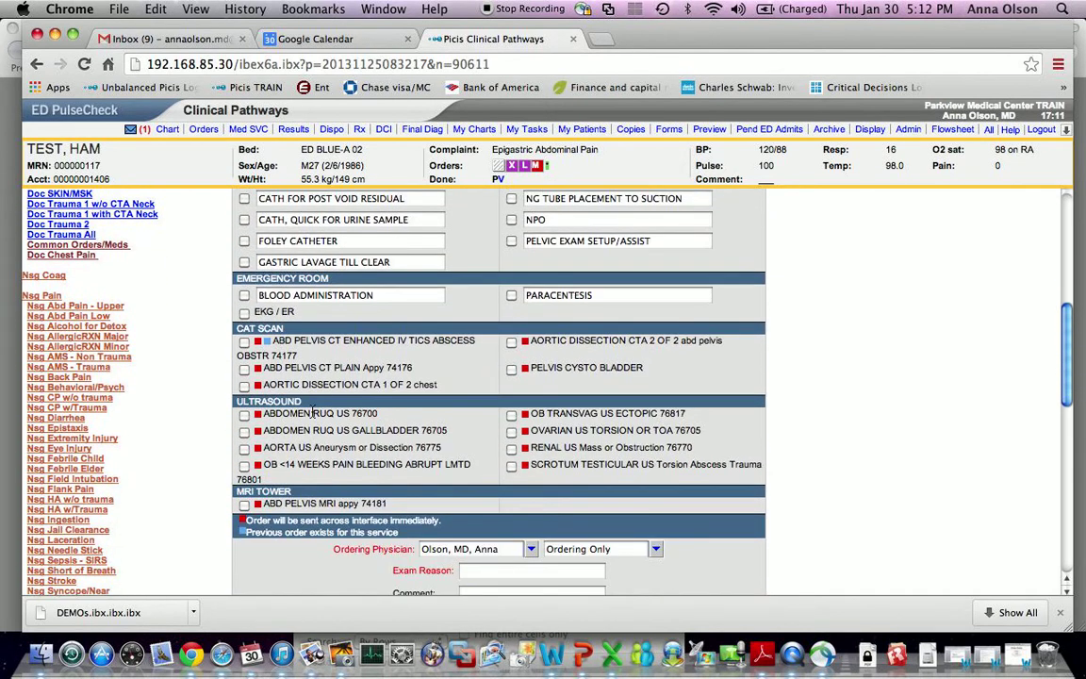
scroll(312, 412, down, 8)
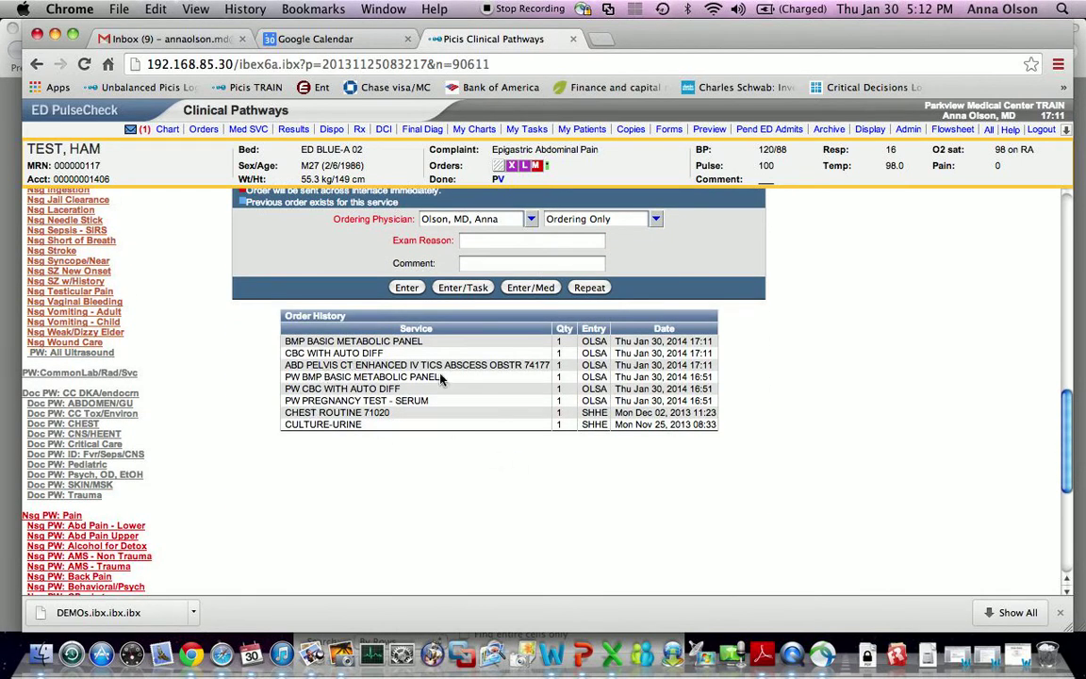
drag(448, 379, 283, 379)
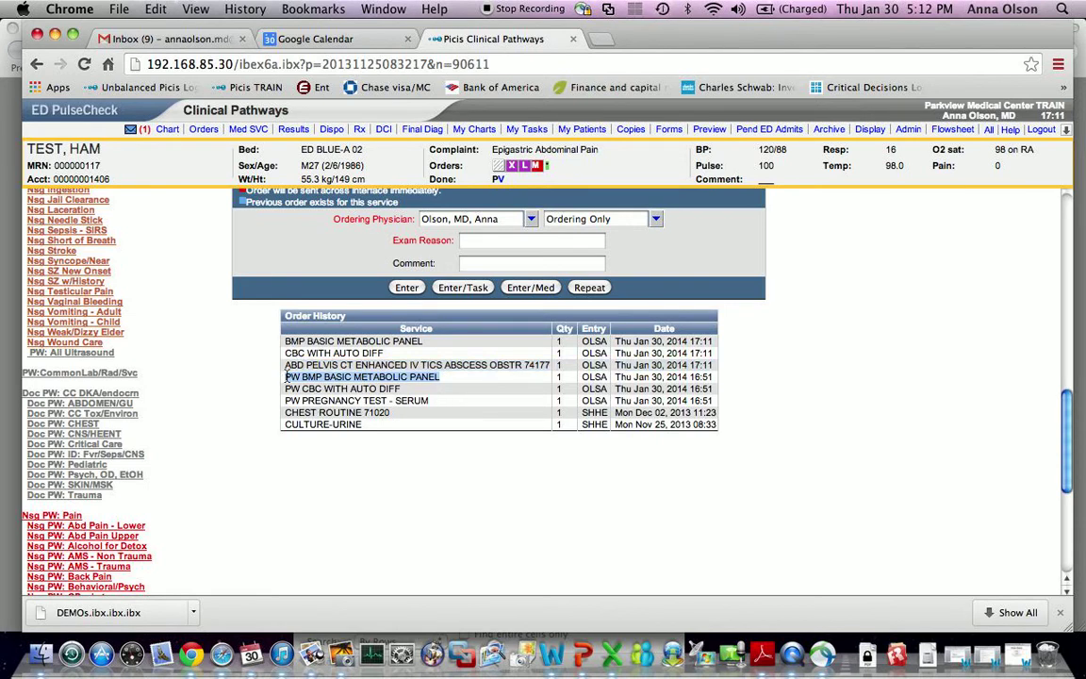
click(287, 375)
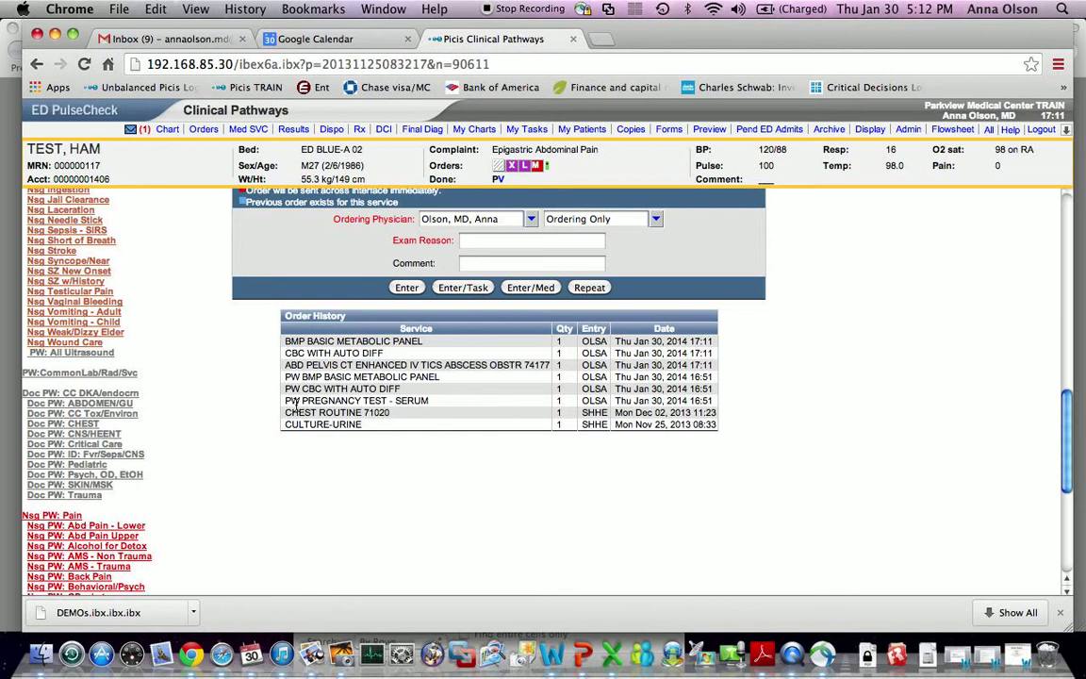
drag(283, 404, 422, 407)
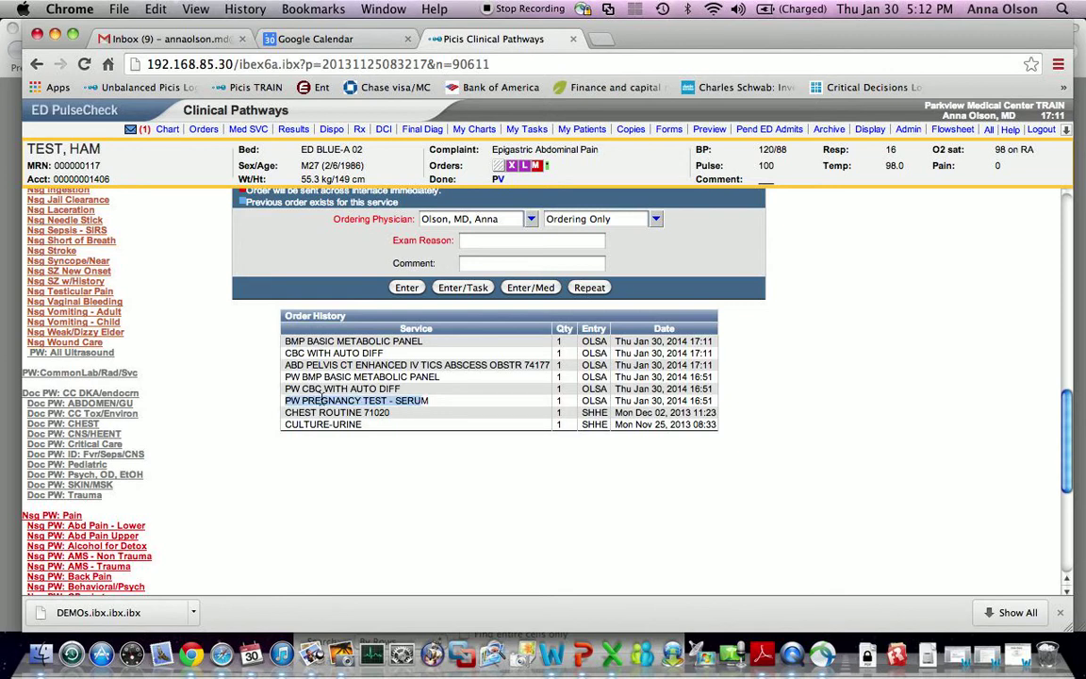
click(293, 405)
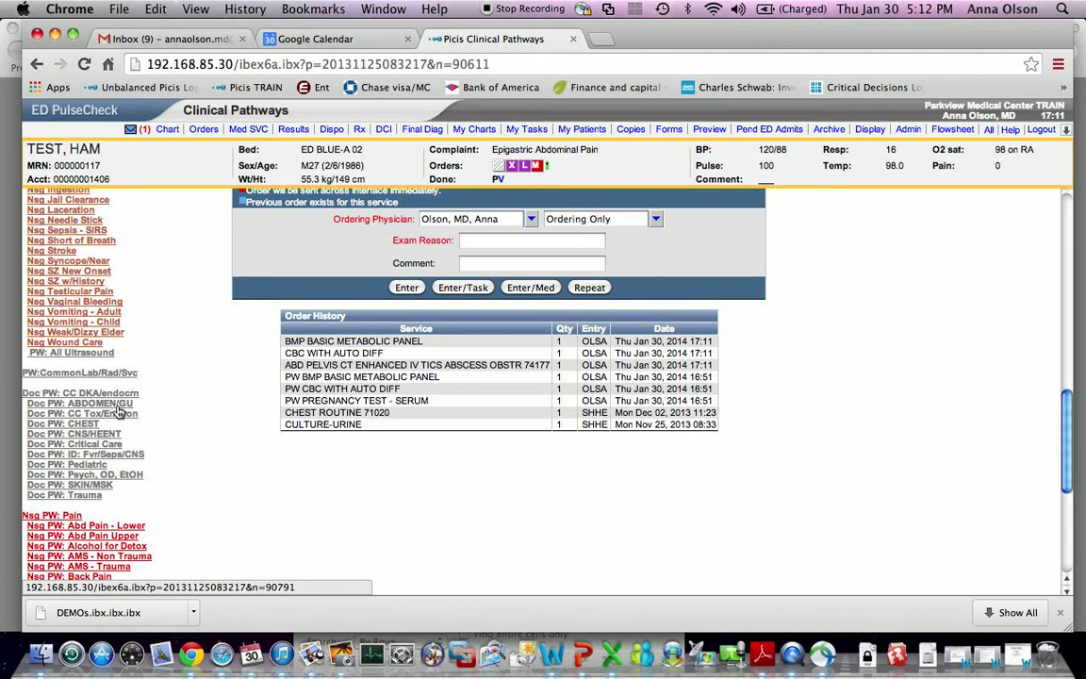
scroll(300, 488, up, 5)
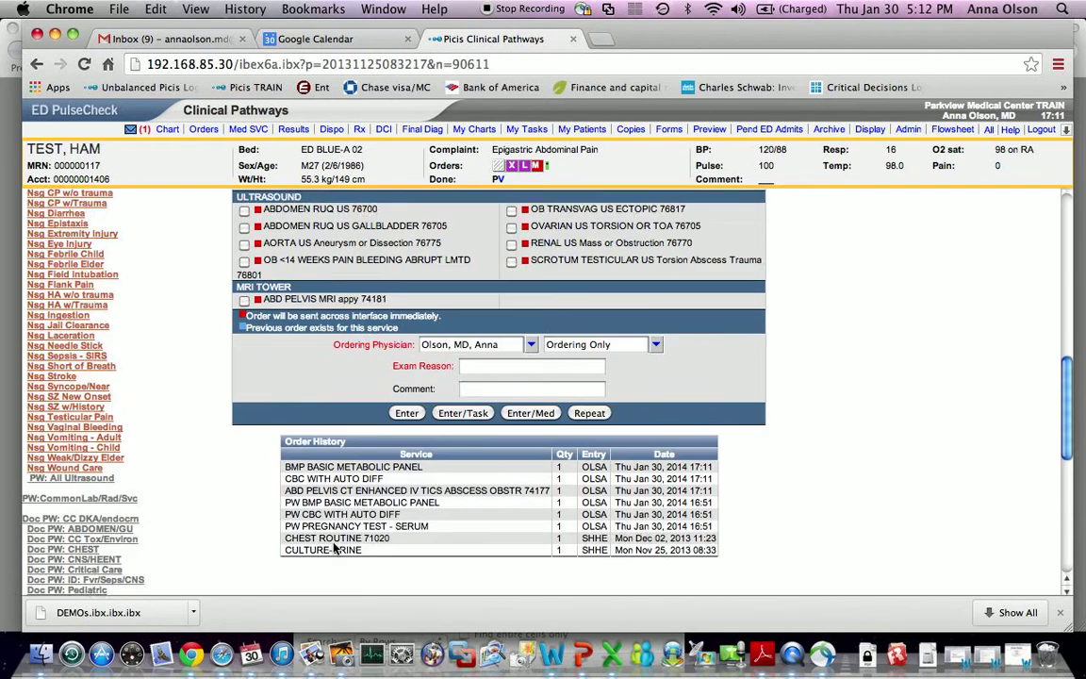
scroll(334, 545, up, 15)
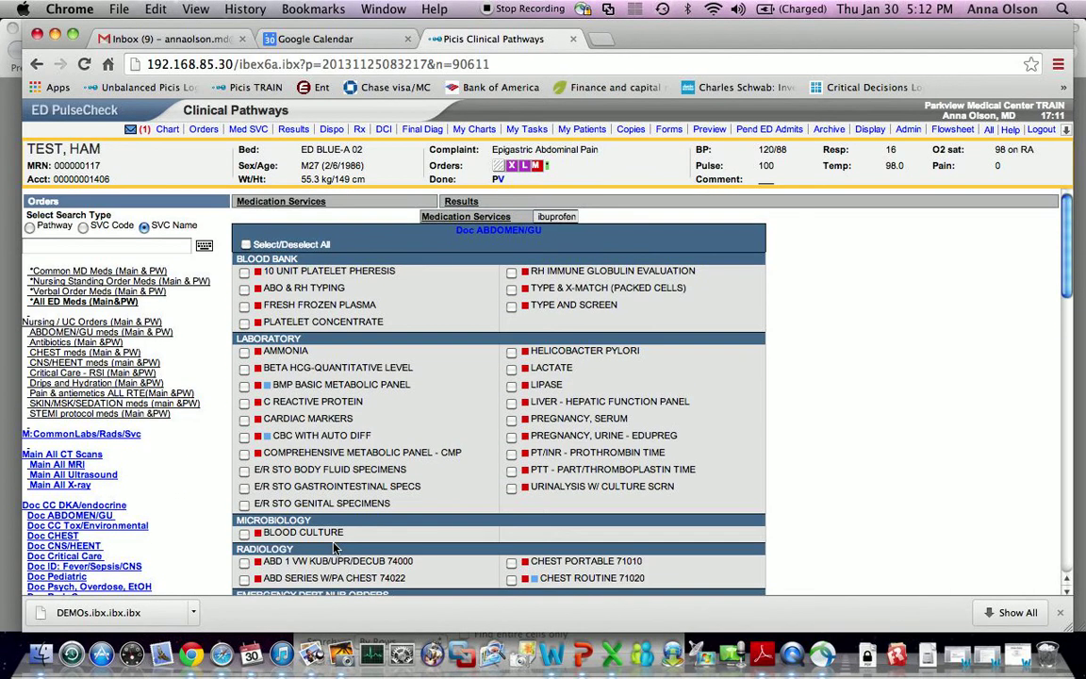
scroll(169, 508, down, 2)
scroll(170, 508, down, 3)
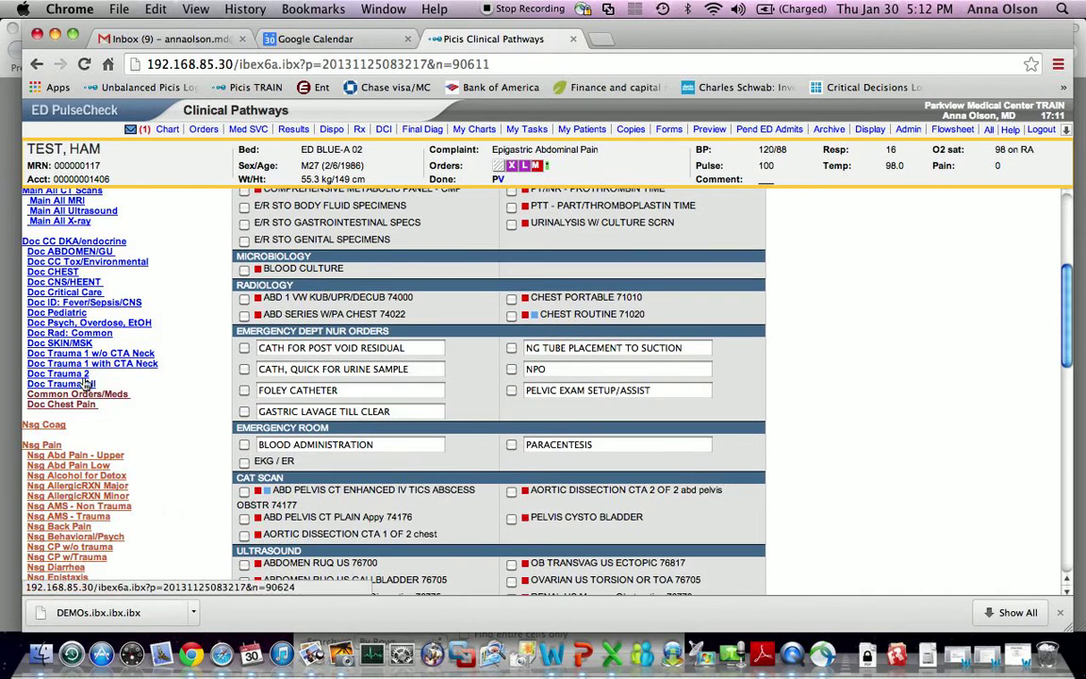
- Open the Doc Trauma 1 with CTA Neck pathway
click(148, 364)
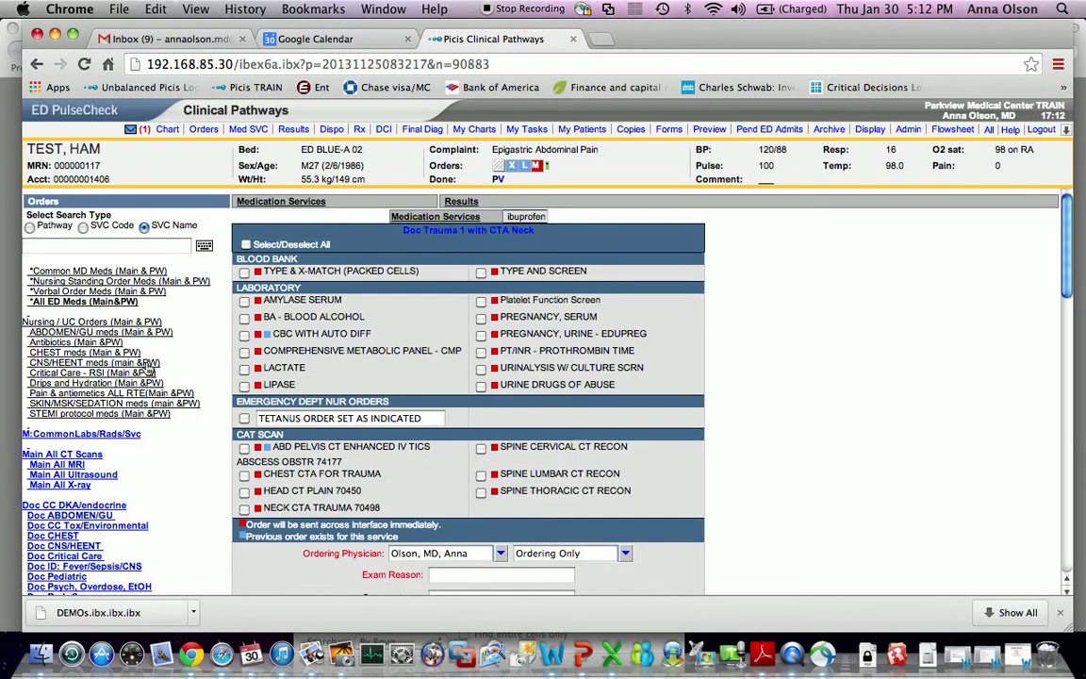
scroll(168, 446, down, 3)
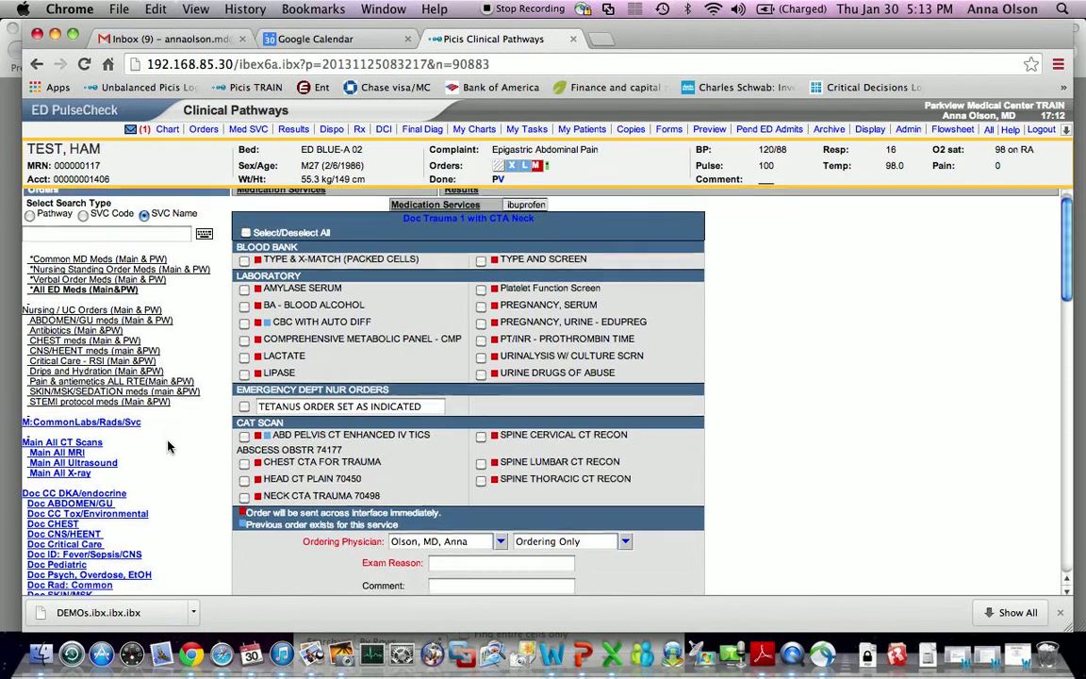
scroll(168, 447, up, 3)
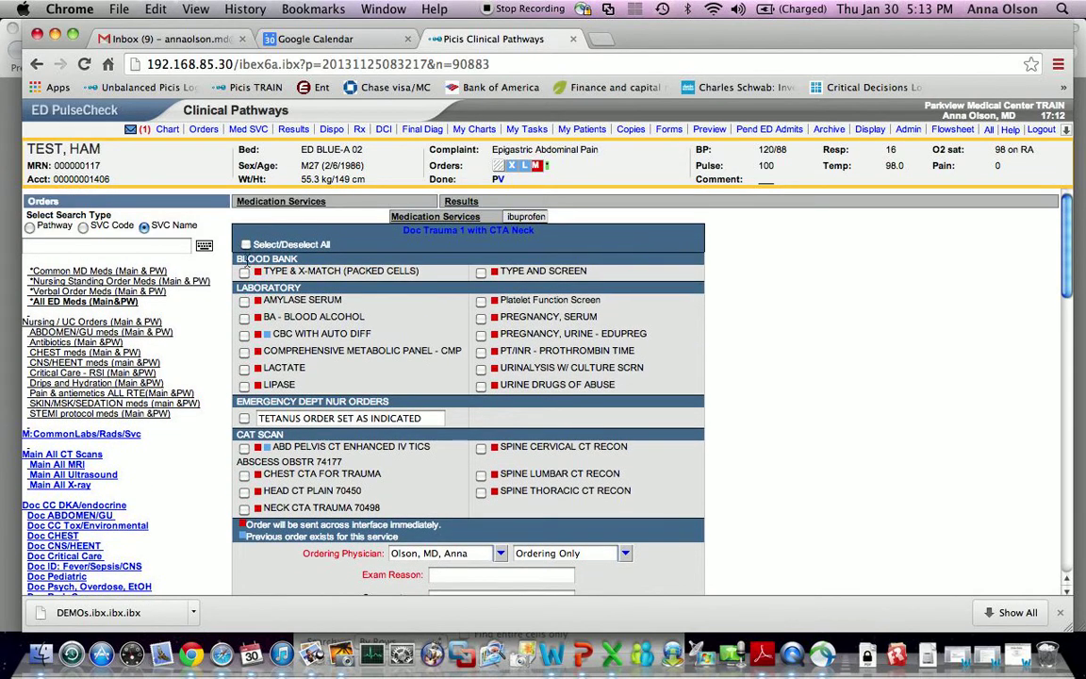
- Tick every trauma pathway order except PREGNANCY, URINE - EDUPREG
click(246, 245)
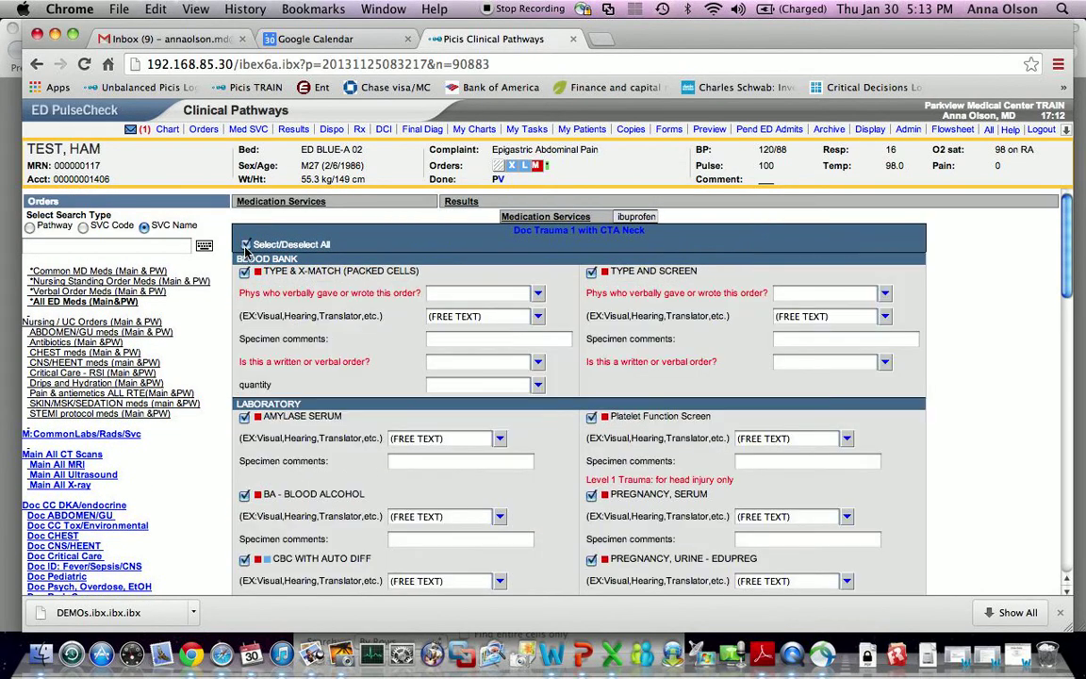
scroll(905, 358, down, 1)
scroll(919, 364, down, 1)
scroll(920, 364, down, 5)
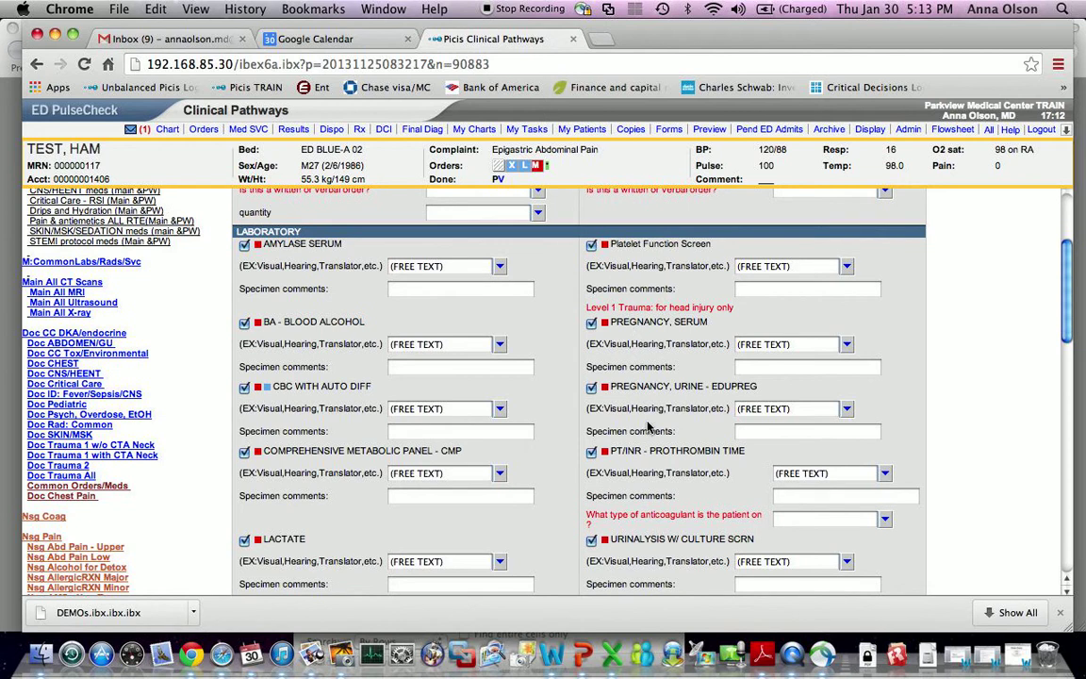
click(592, 390)
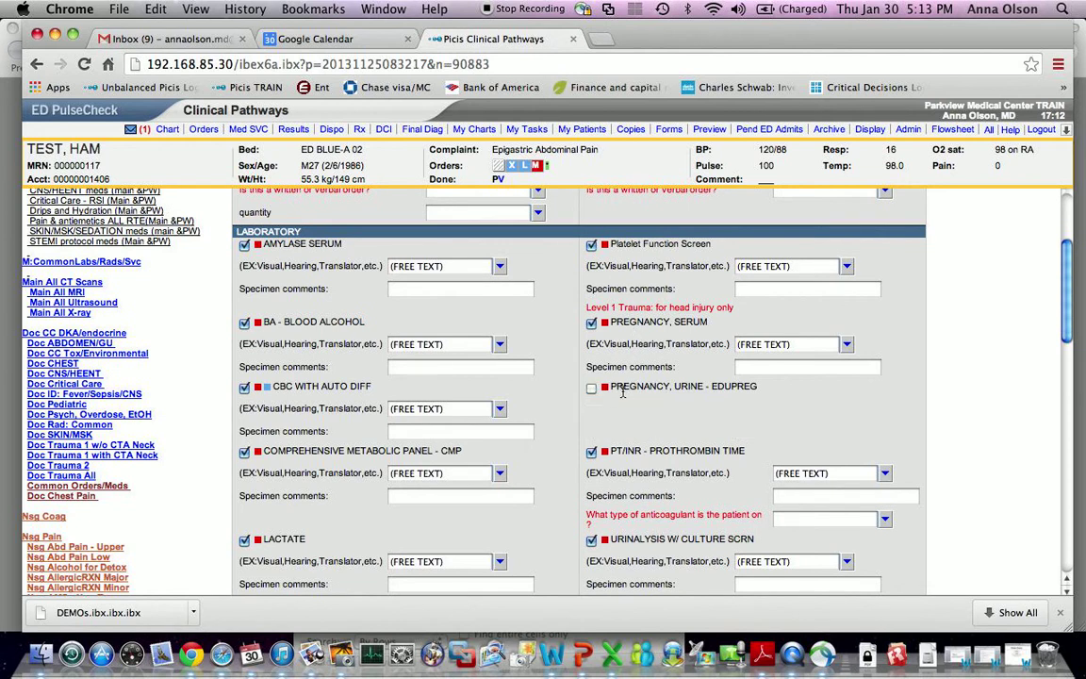
scroll(613, 394, down, 1)
scroll(625, 395, down, 4)
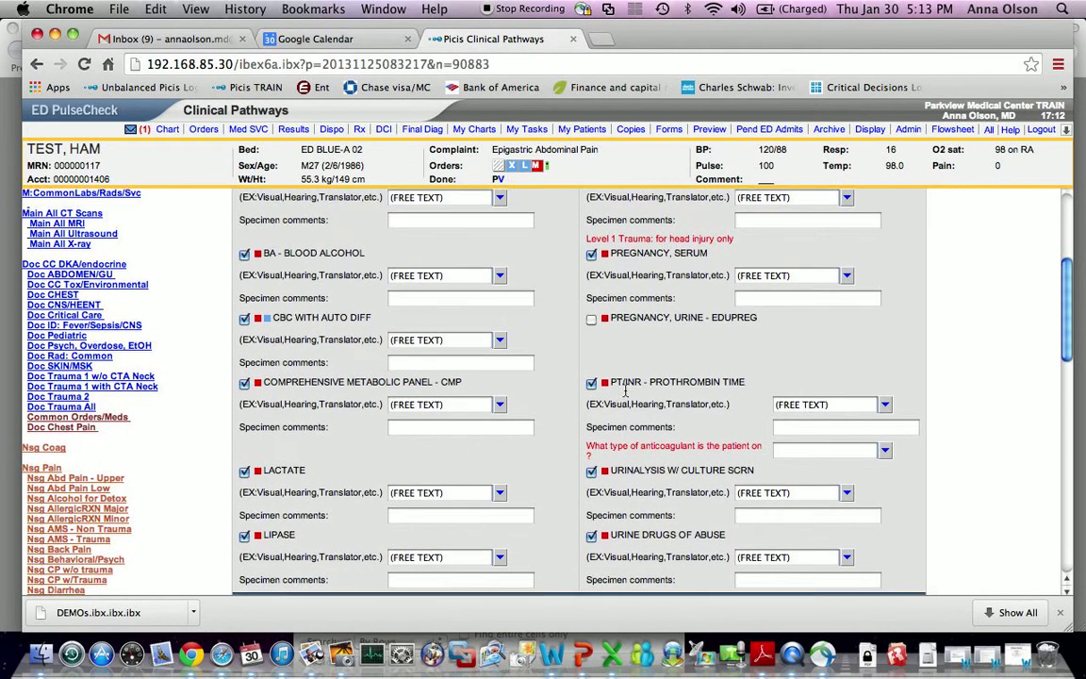
scroll(625, 394, down, 7)
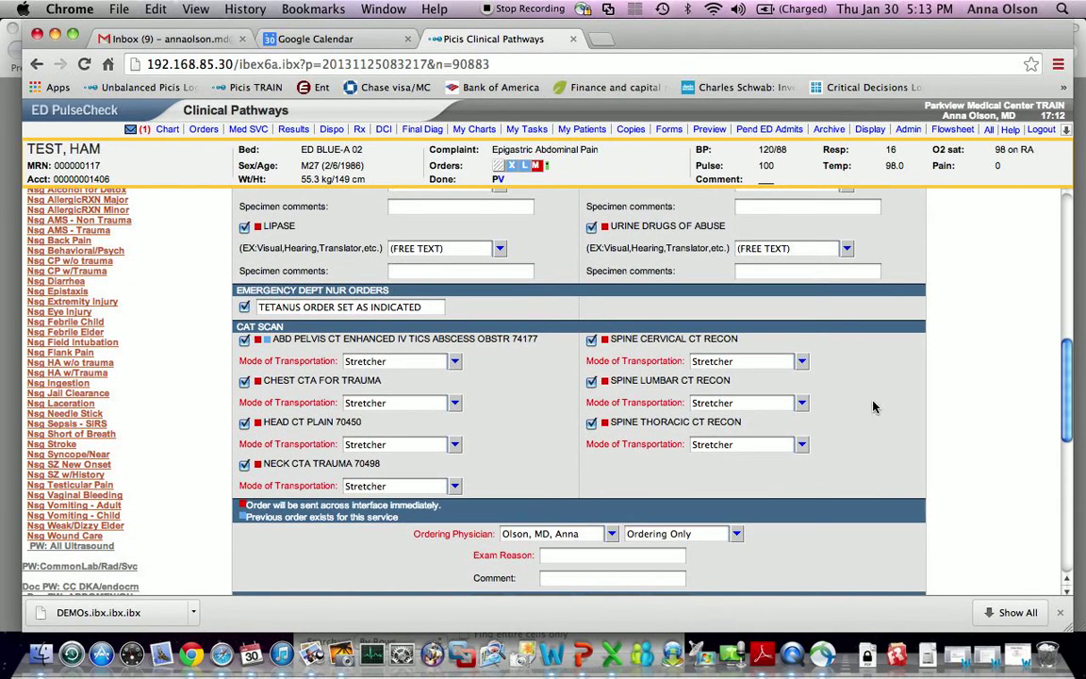
scroll(802, 449, down, 2)
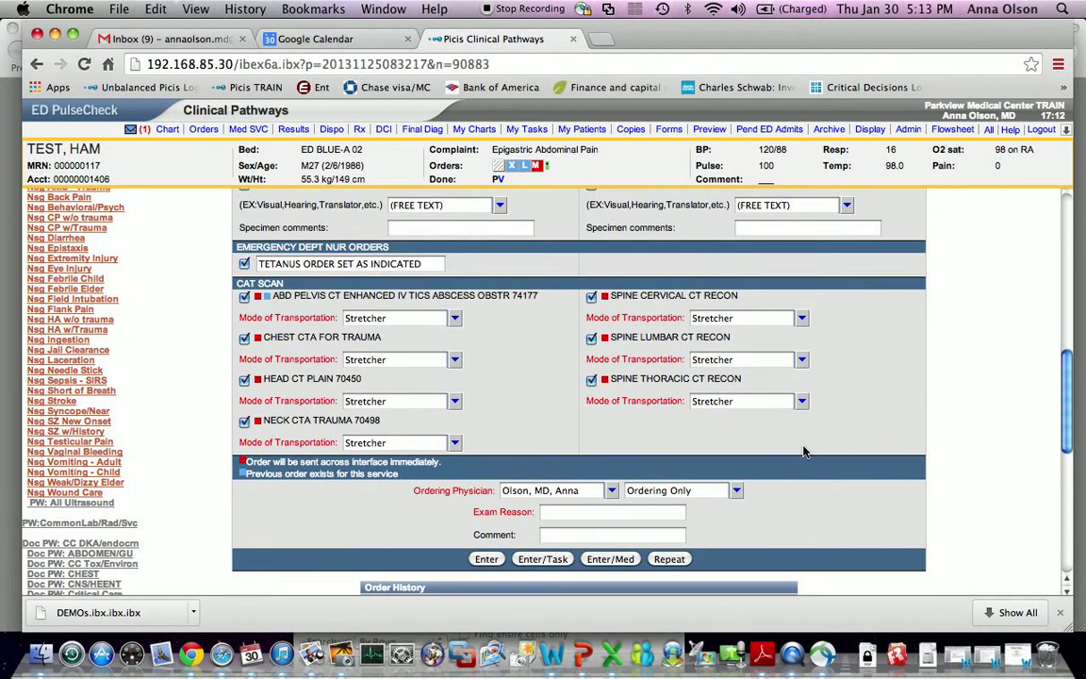
scroll(513, 326, down, 1)
scroll(513, 326, down, 4)
scroll(511, 250, up, 2)
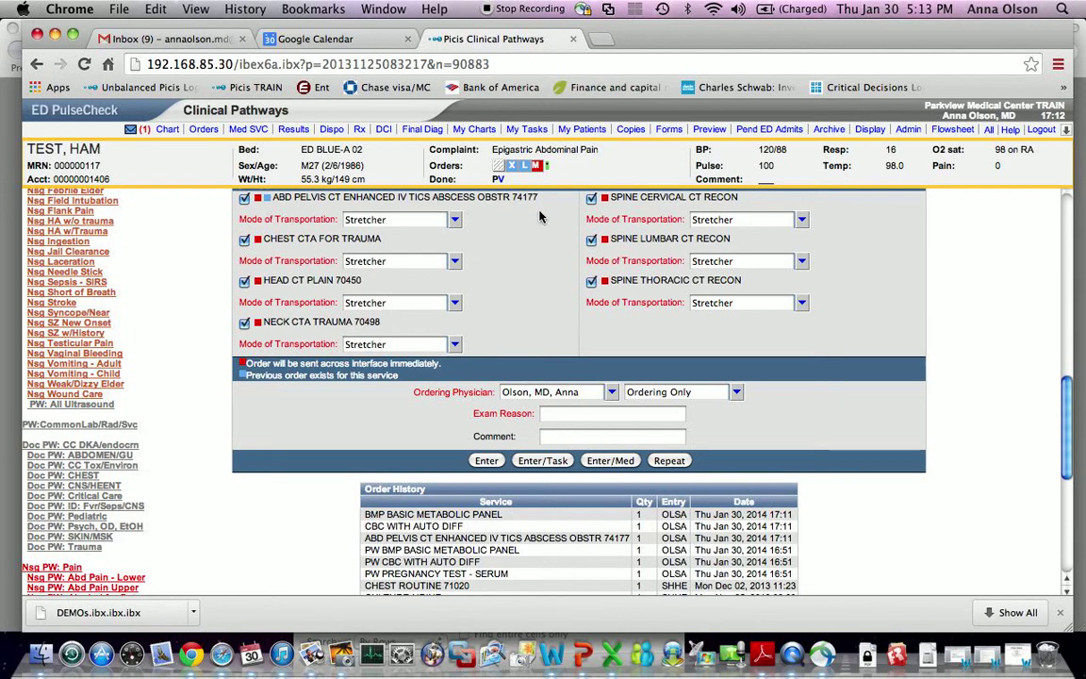
scroll(539, 217, down, 1)
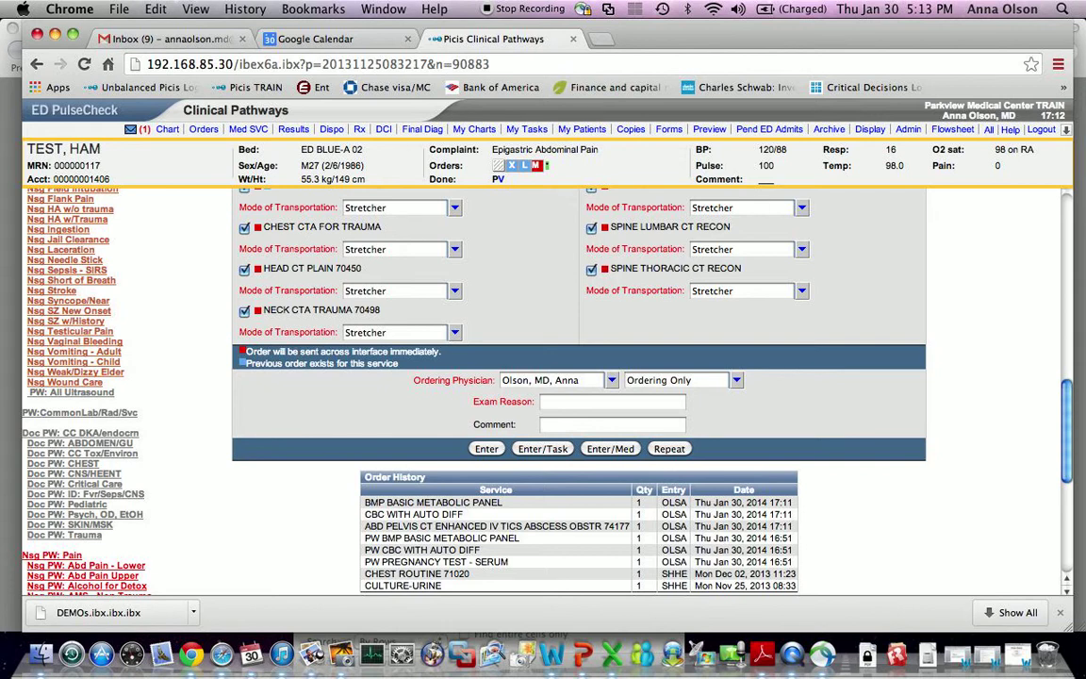
- Enter 'trauma' as the exam reason and submit, dismissing the missing-fields warning
click(647, 404)
text(trauma)
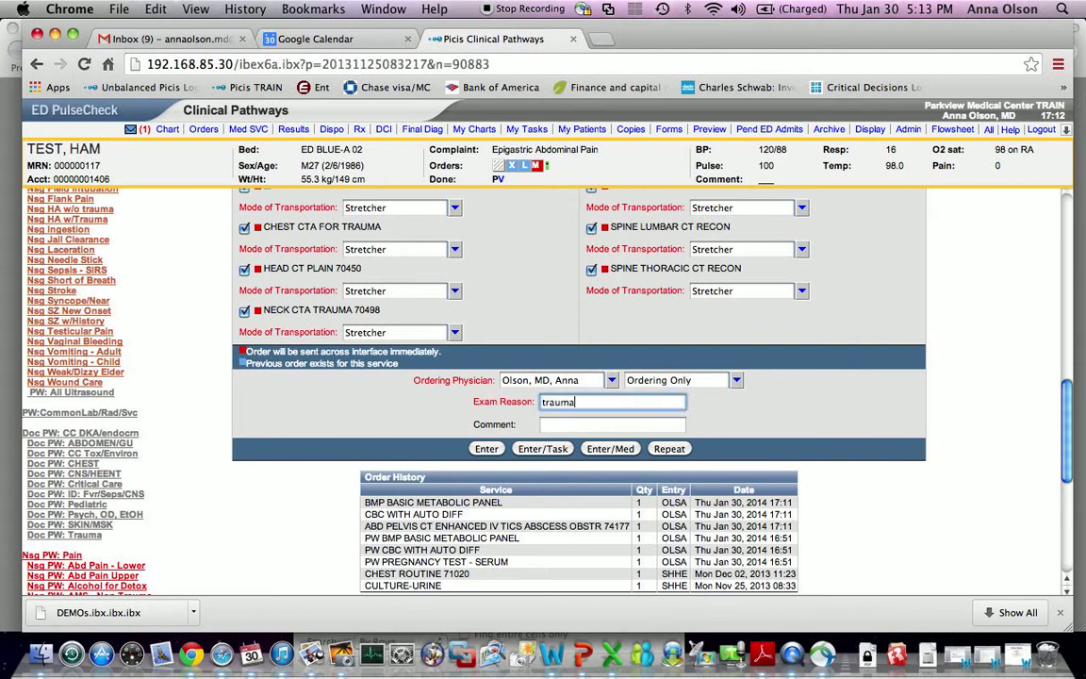
click(669, 451)
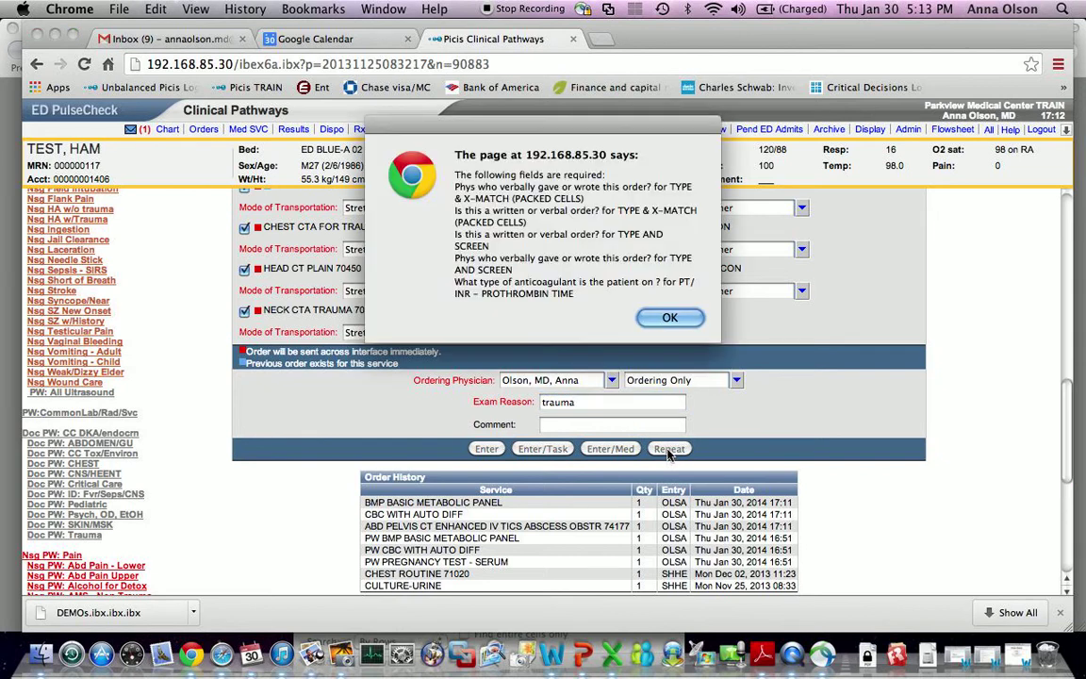
click(670, 319)
- Set the anticoagulant to none and choose the ordering physician for TYPE & X-MATCH
scroll(677, 330, up, 8)
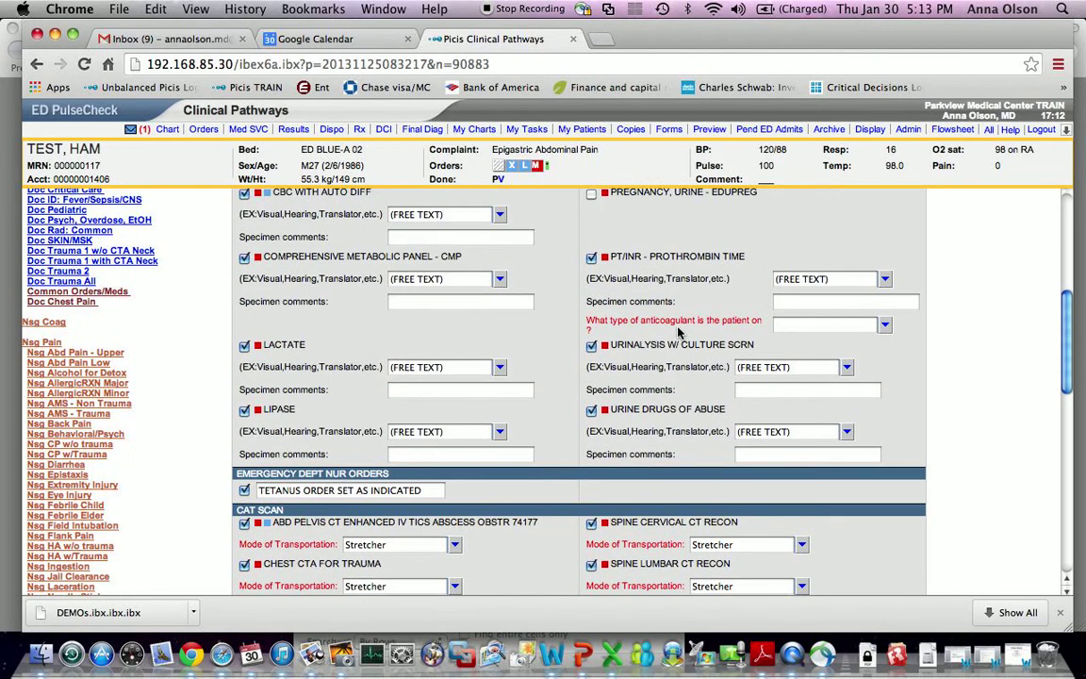
click(781, 323)
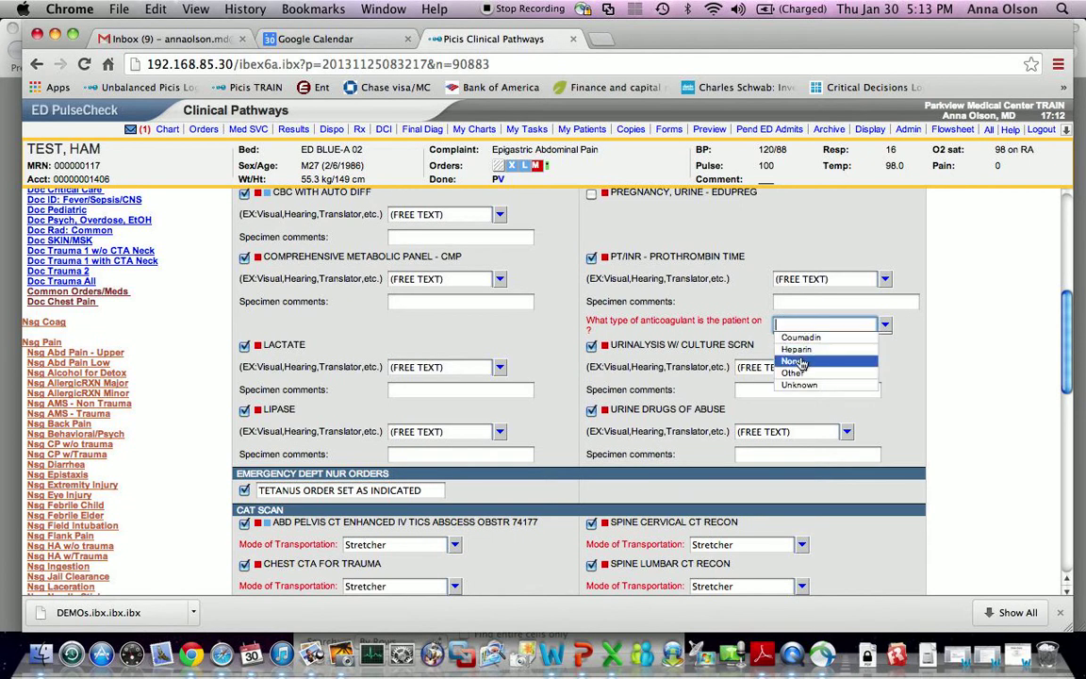
click(799, 362)
scroll(801, 366, up, 4)
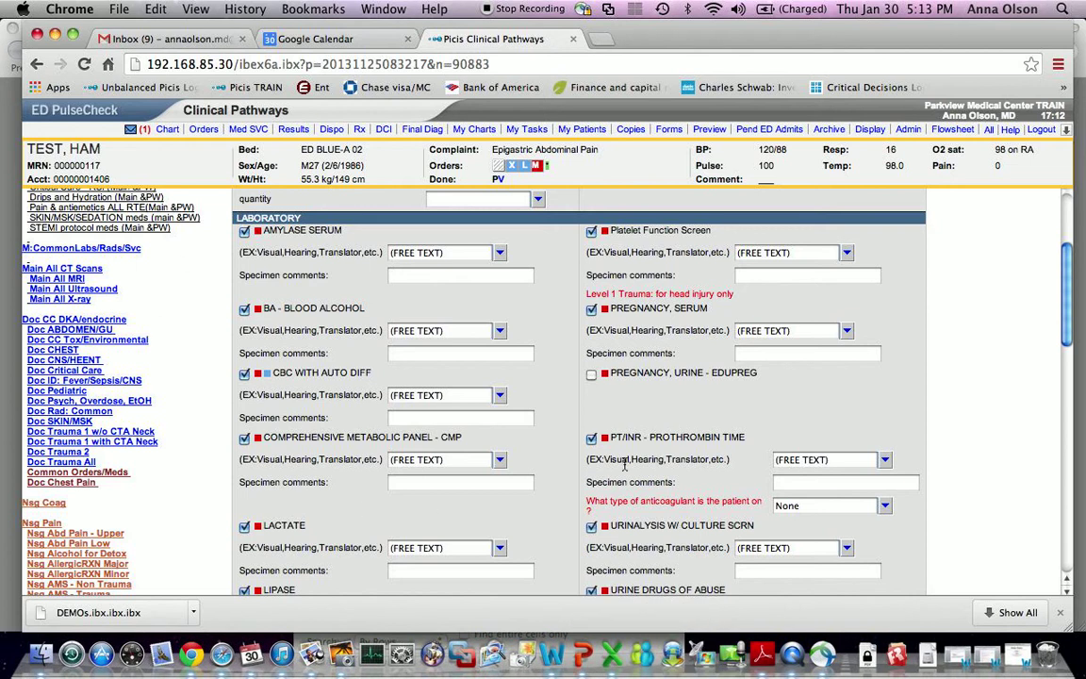
scroll(564, 420, up, 4)
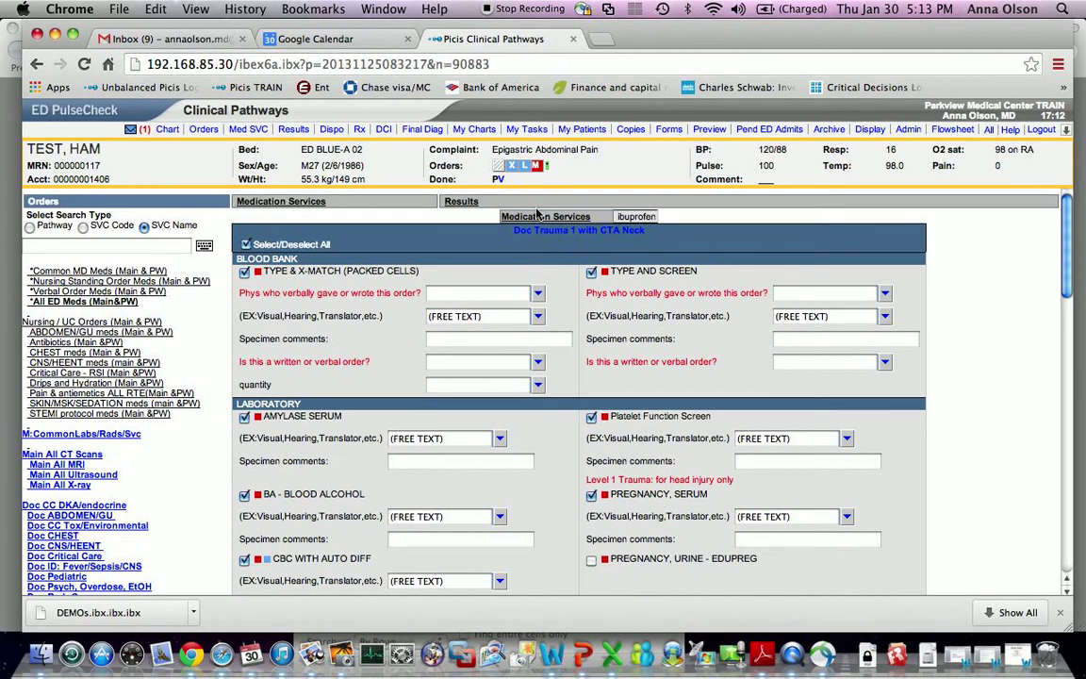
click(501, 296)
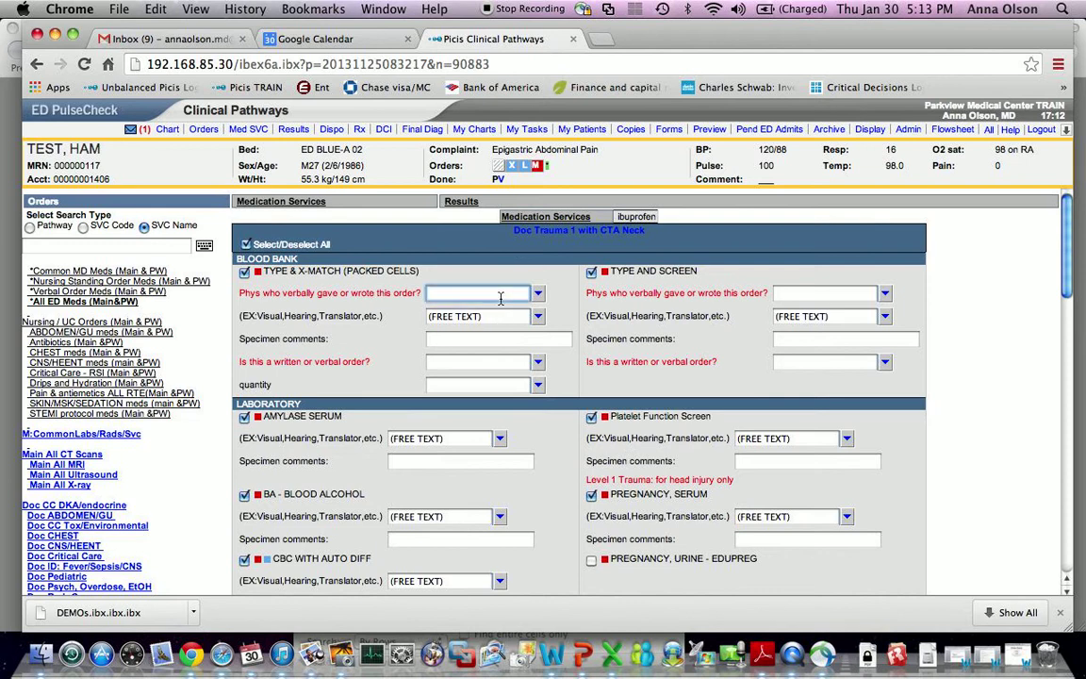
click(538, 295)
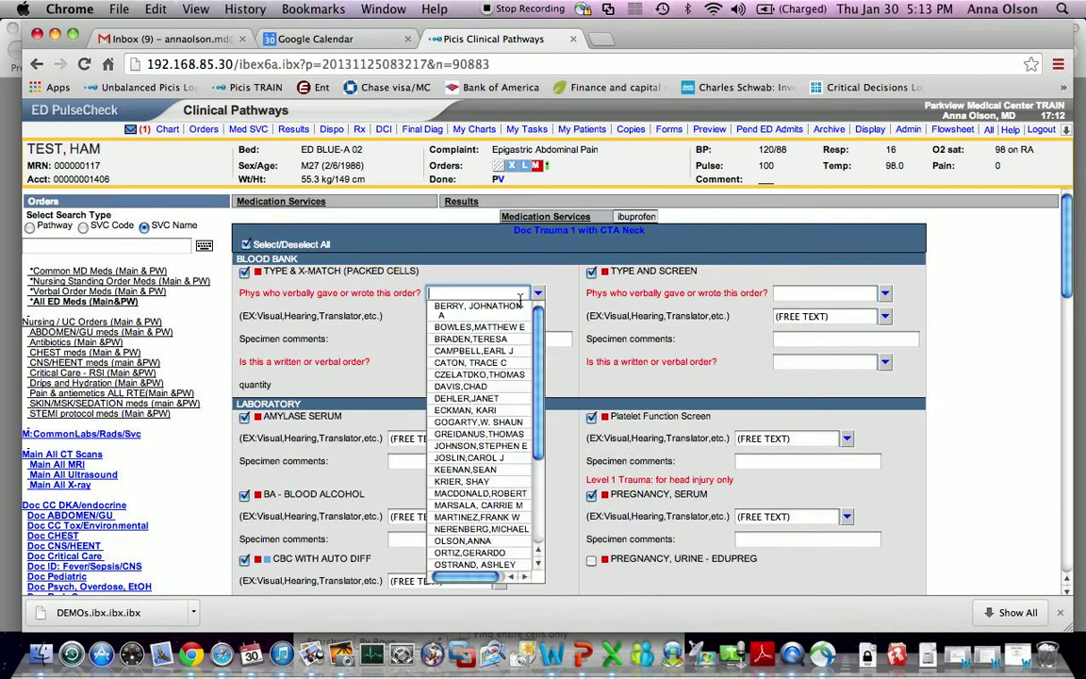
click(464, 423)
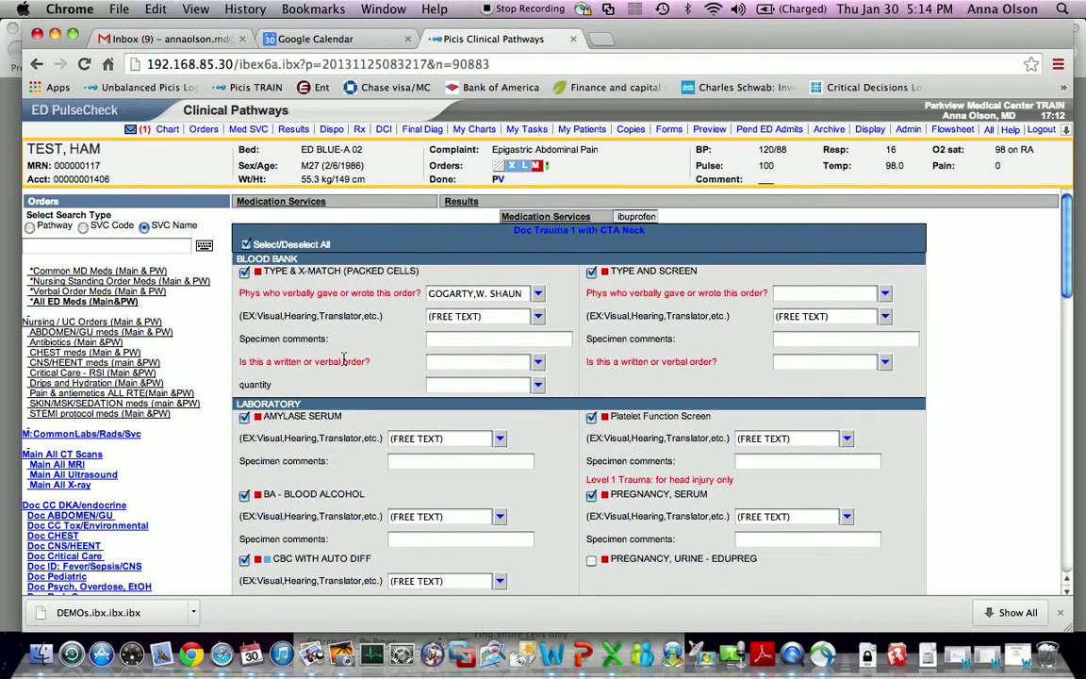
- Resubmit the trauma orders, clear the repeated warnings, and go to Medication Services
scroll(436, 361, down, 10)
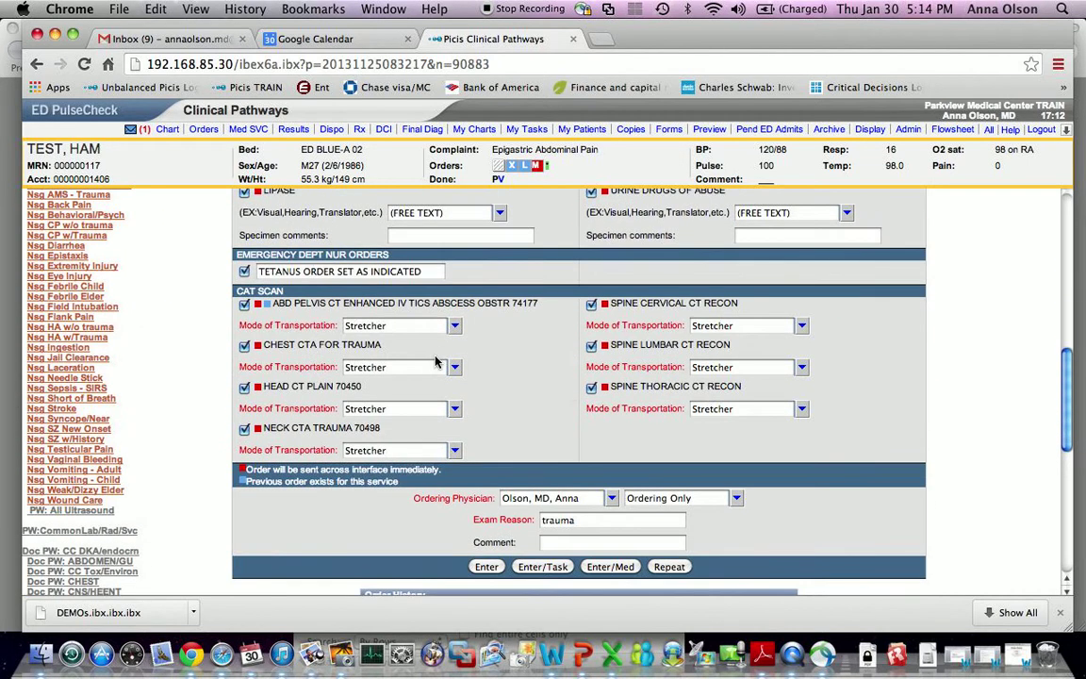
click(672, 568)
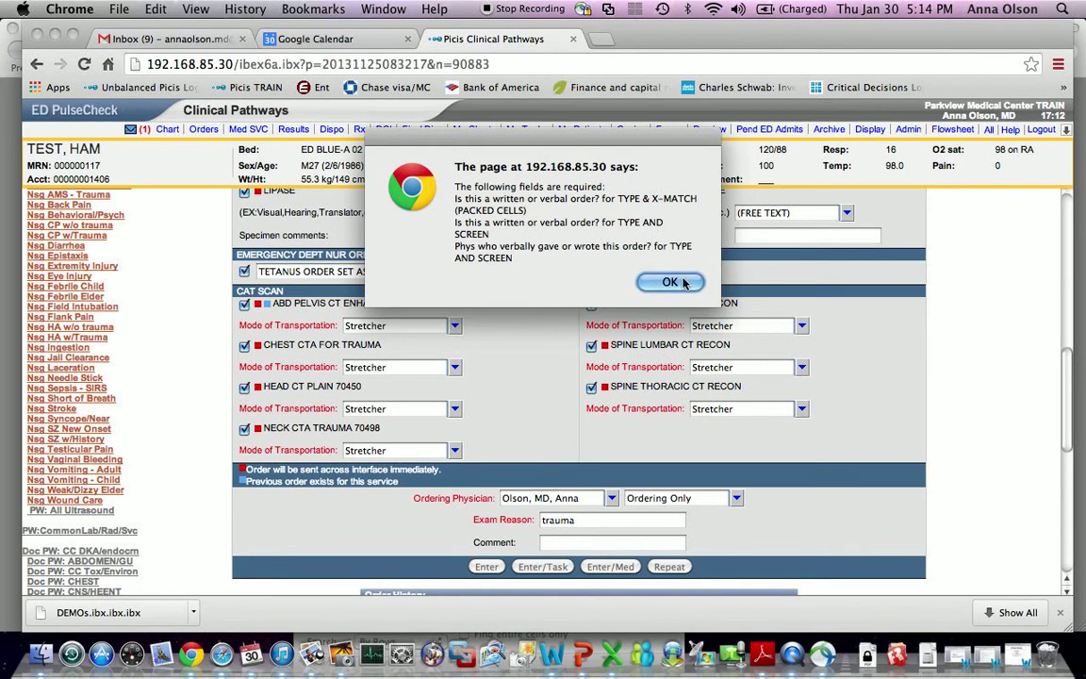
click(689, 280)
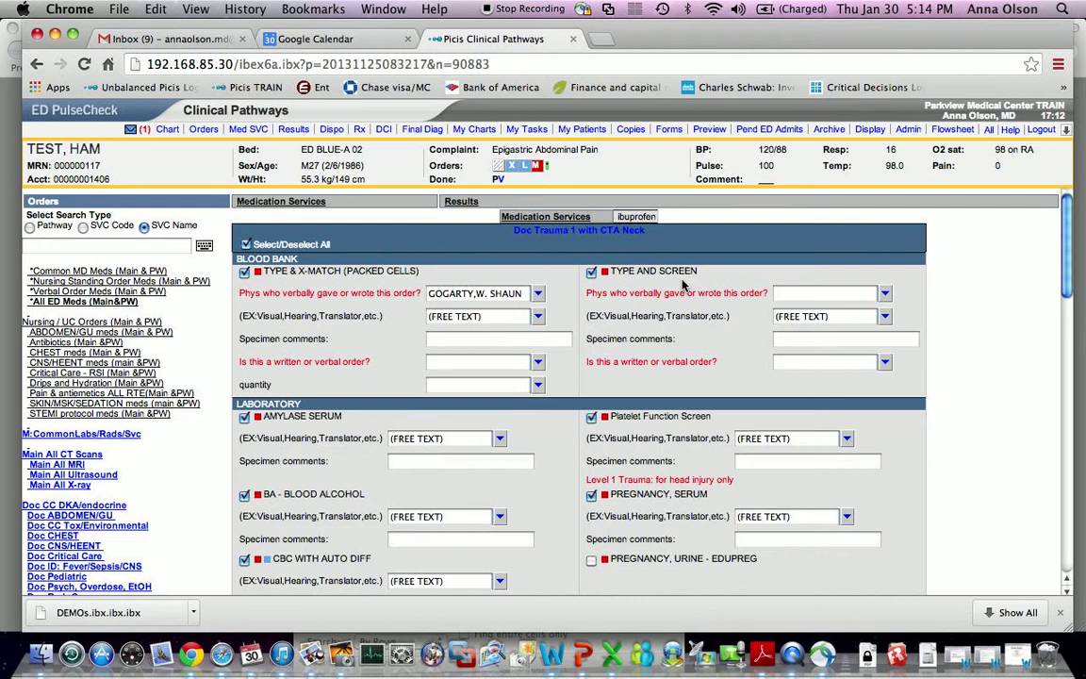
scroll(447, 381, down, 10)
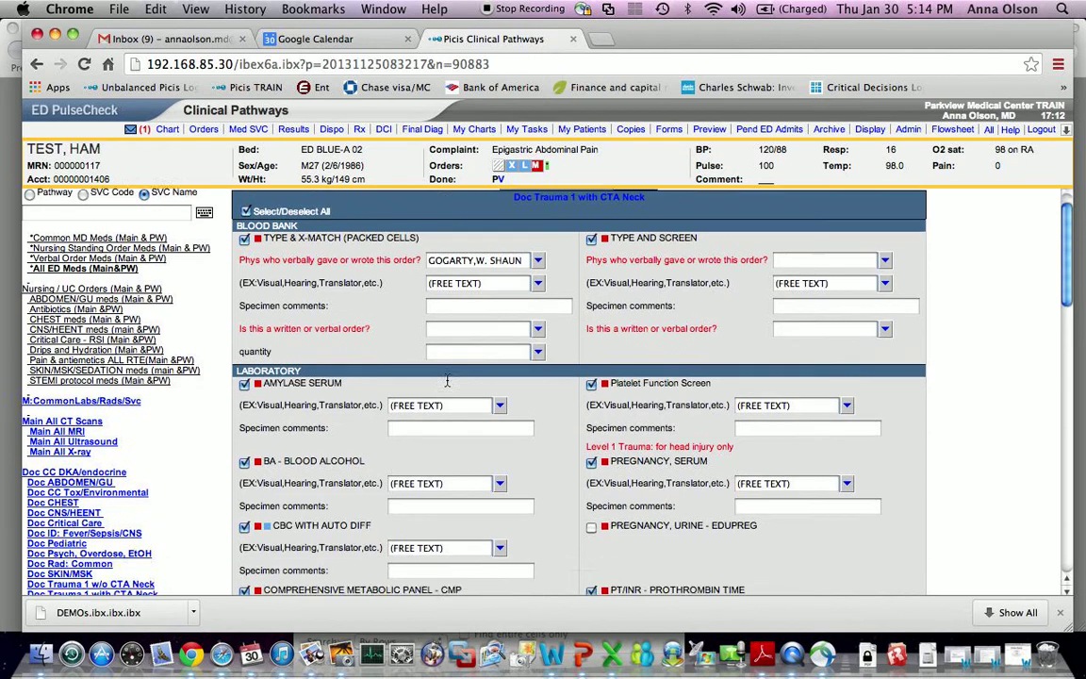
scroll(447, 381, down, 5)
scroll(619, 229, up, 6)
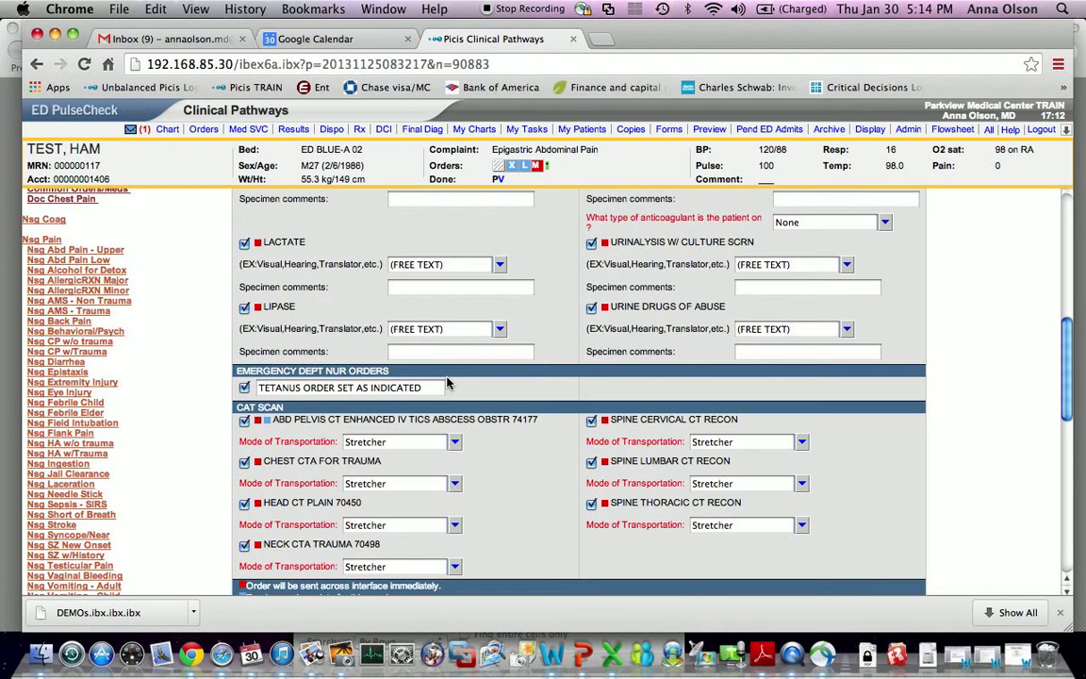
scroll(697, 396, down, 5)
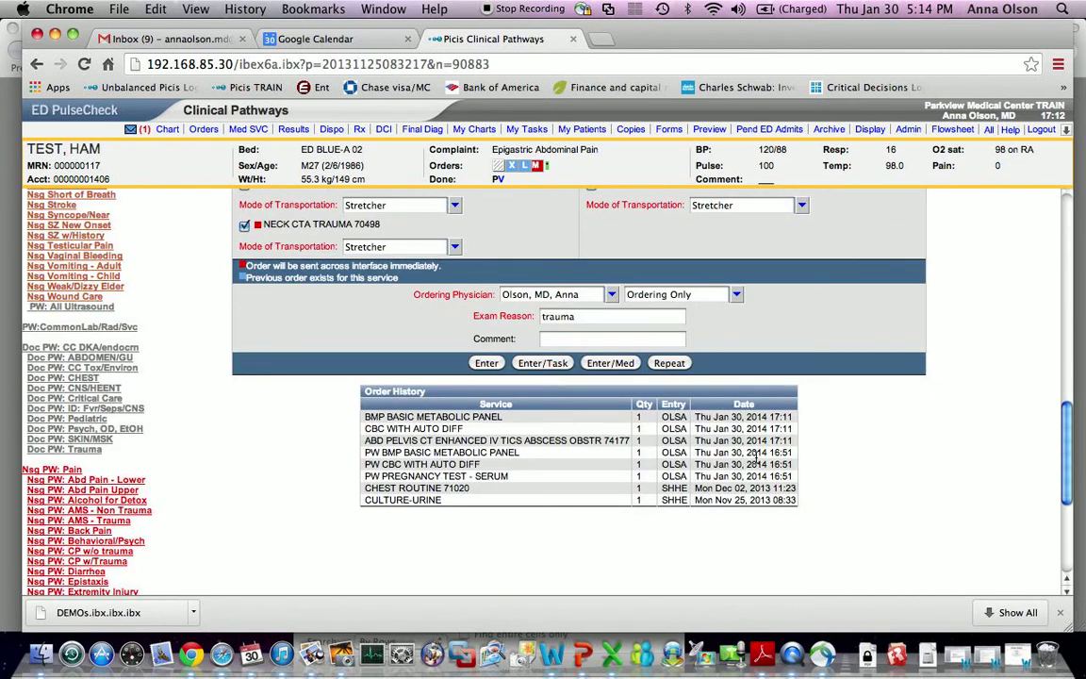
click(610, 363)
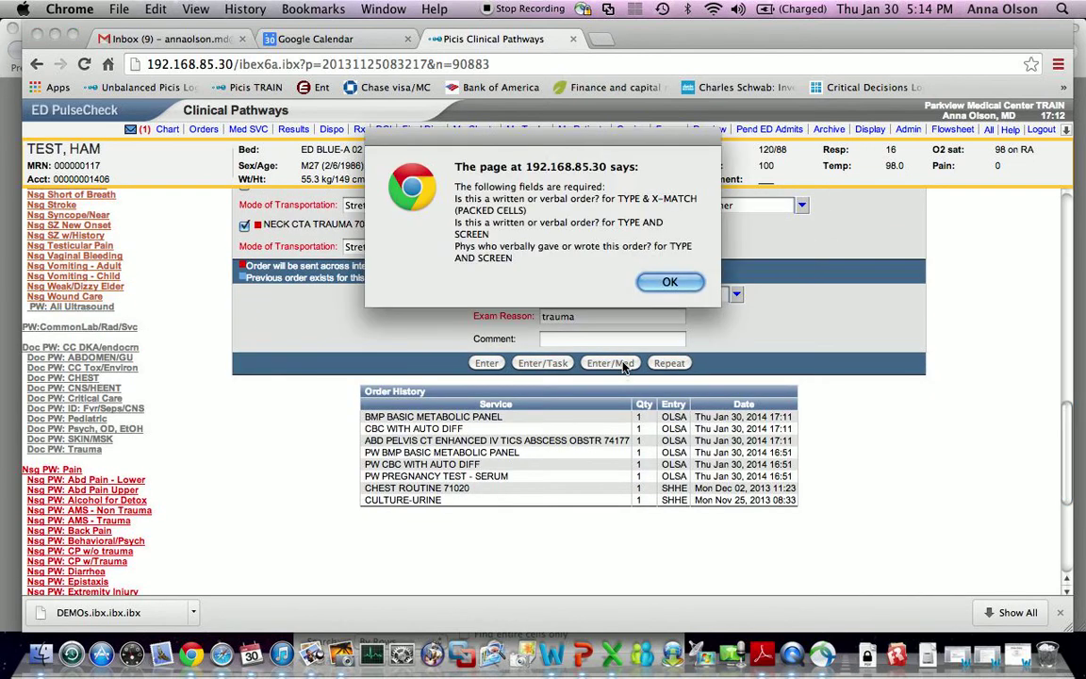
click(668, 283)
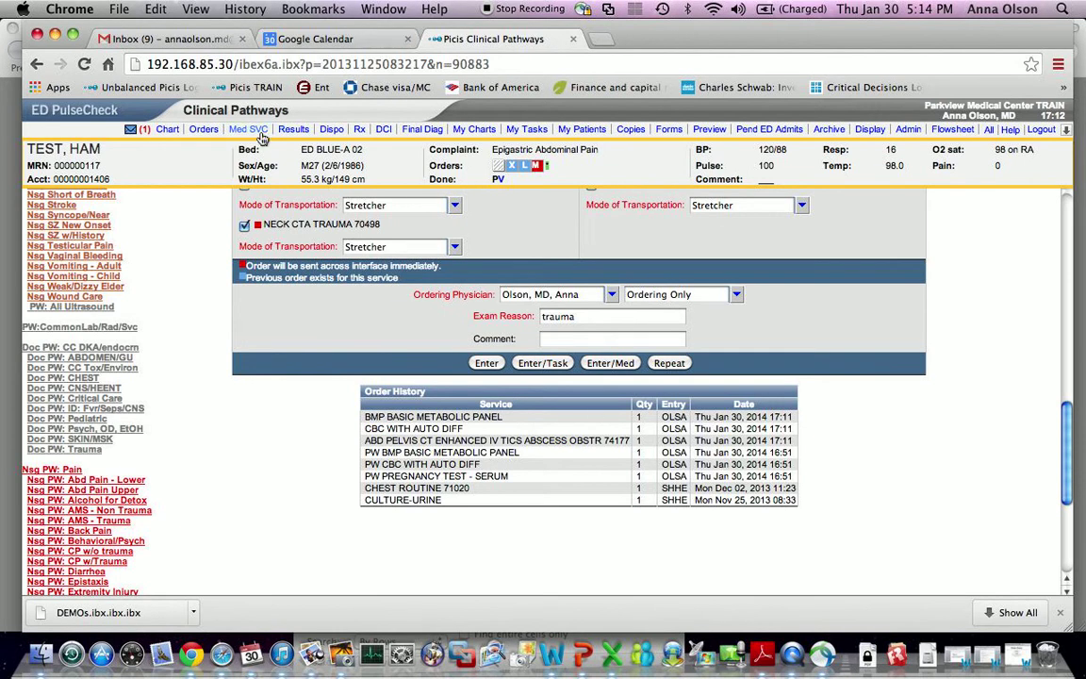
click(261, 137)
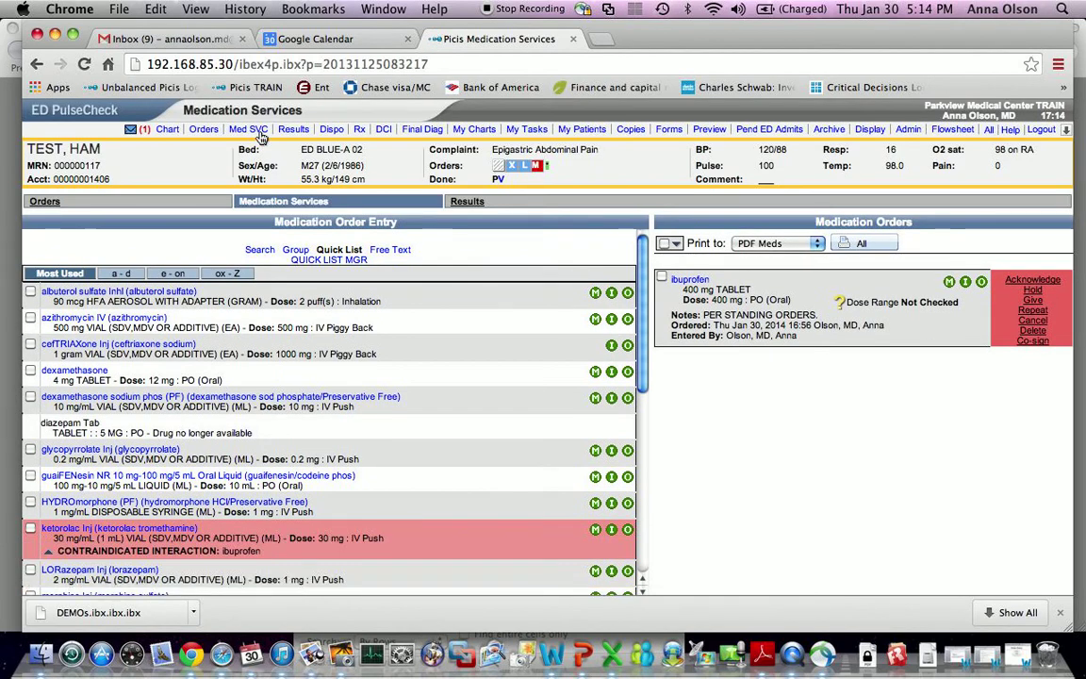
- Open the QUICK LIST MGR from the Medication Services page
scroll(456, 453, down, 5)
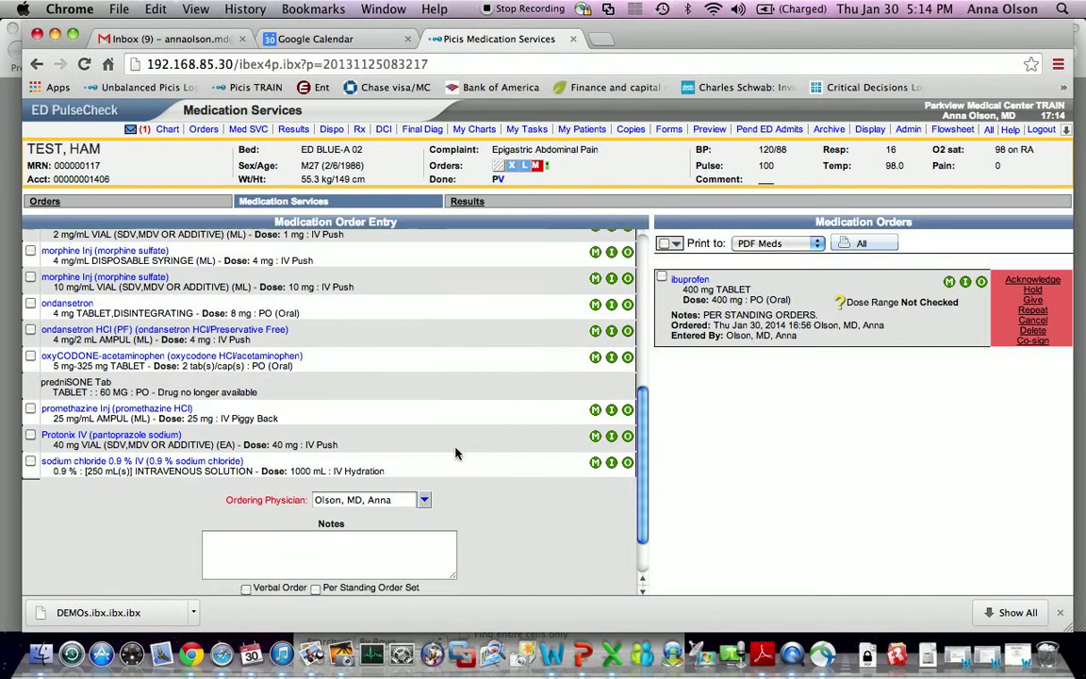
scroll(455, 453, up, 5)
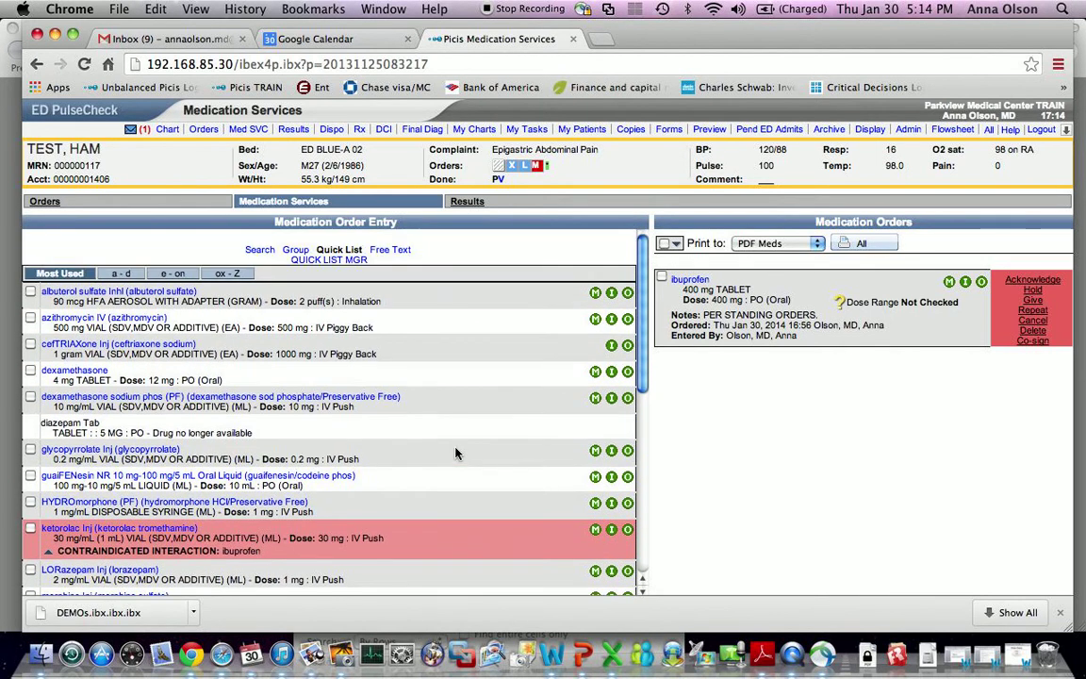
click(354, 263)
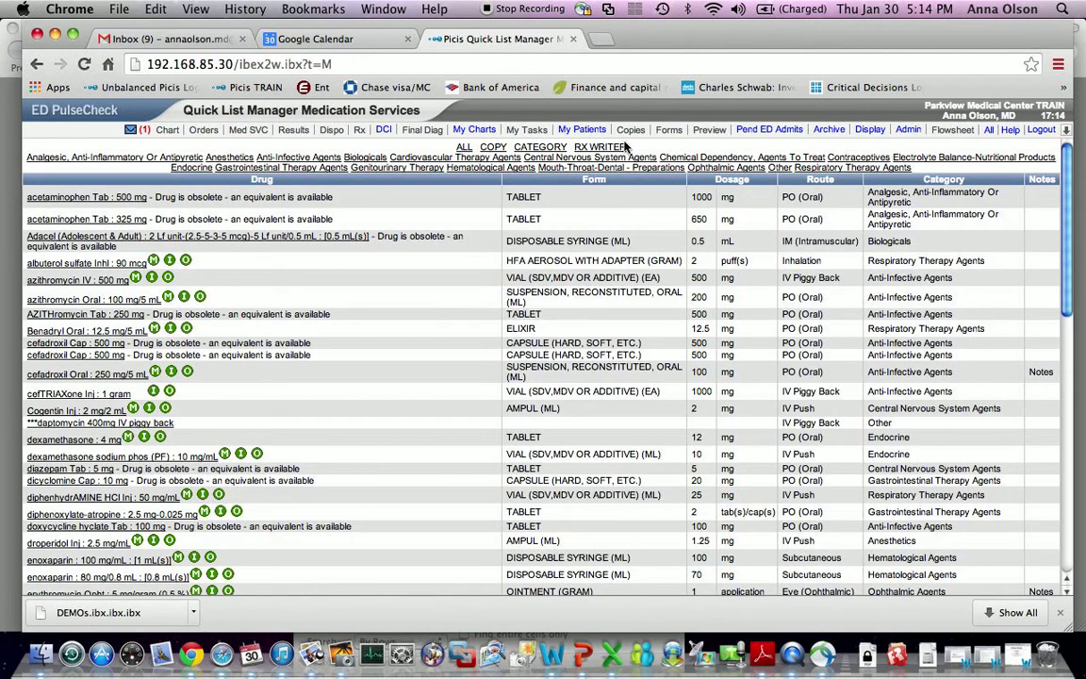
- Copy all of another clinician's quick list medications, then return to Clinical Pathways
click(489, 148)
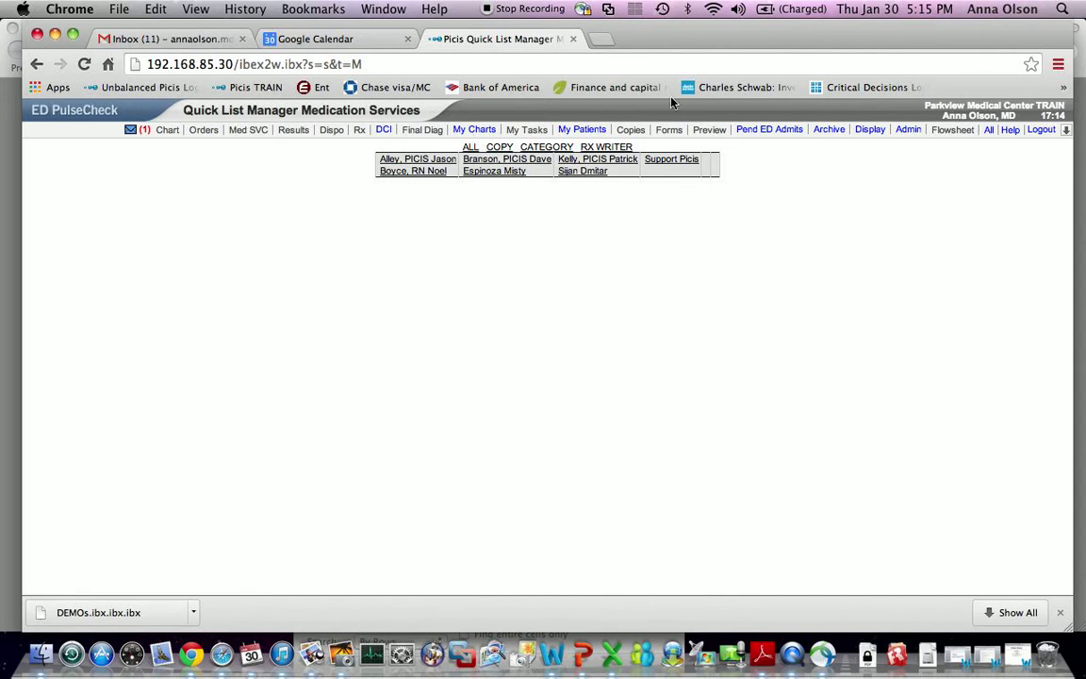
click(427, 173)
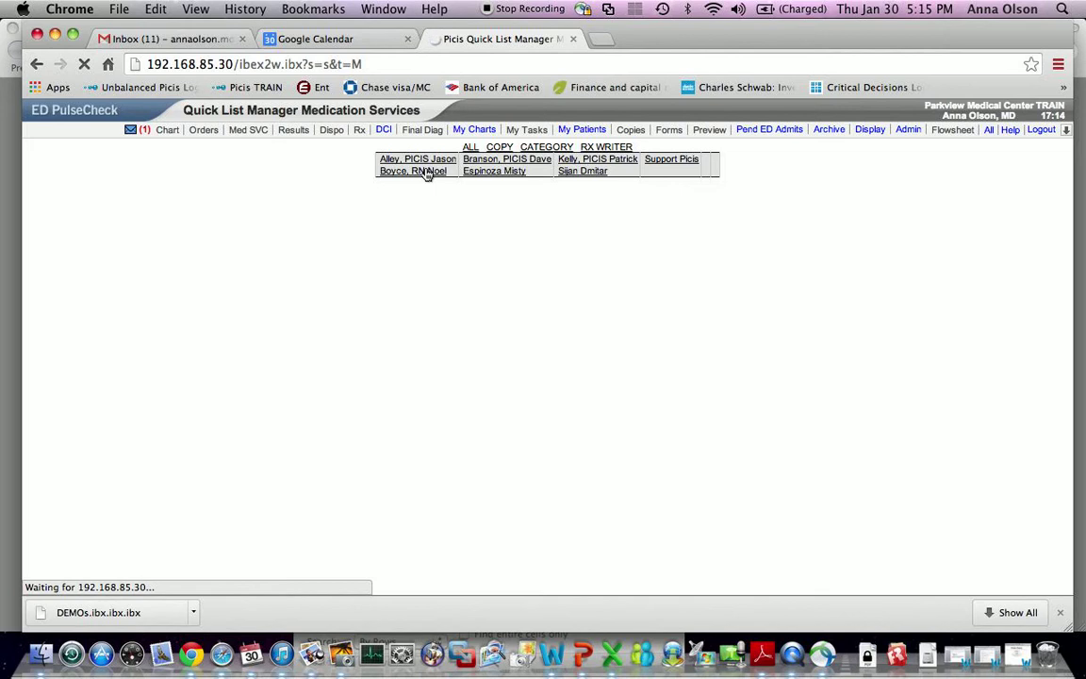
click(424, 172)
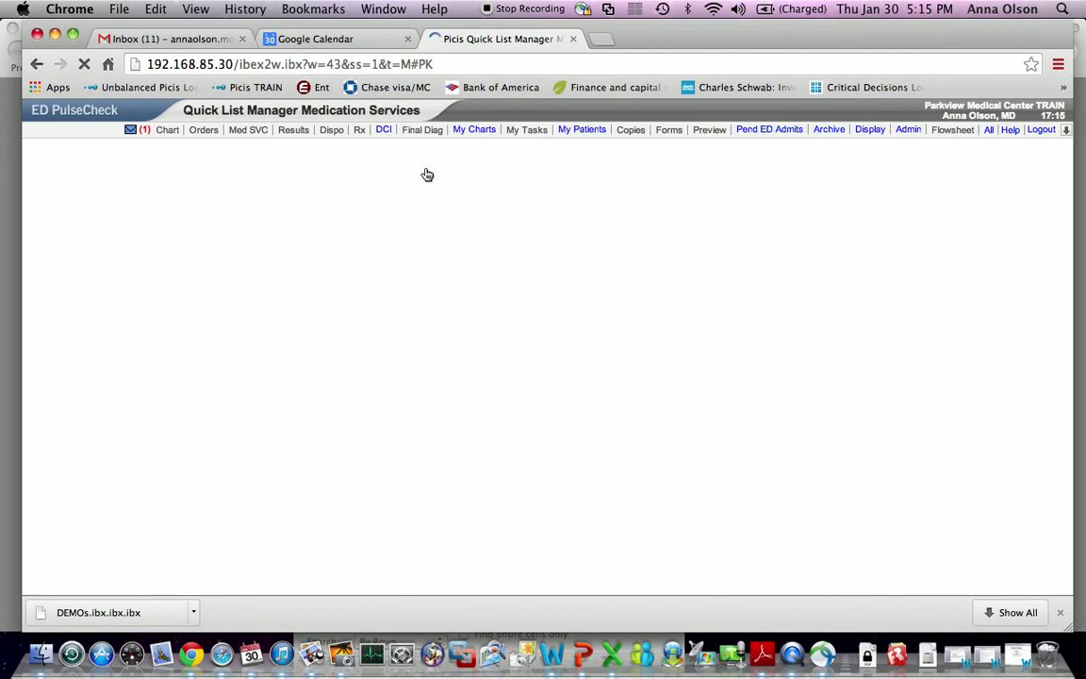
scroll(544, 237, down, 20)
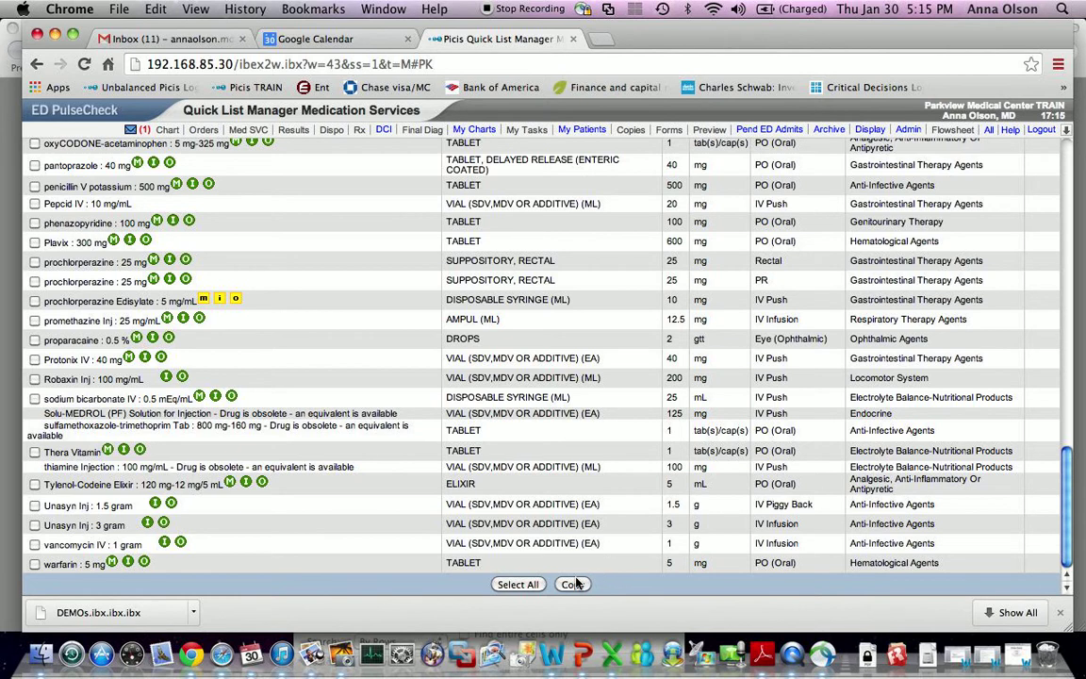
click(540, 585)
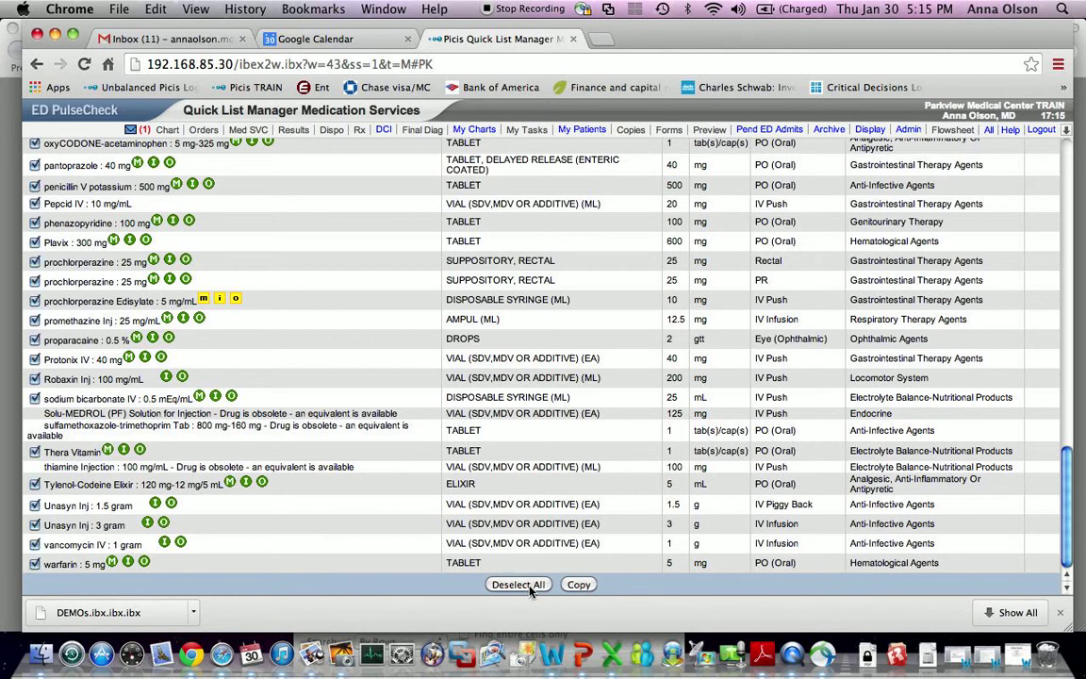
click(577, 584)
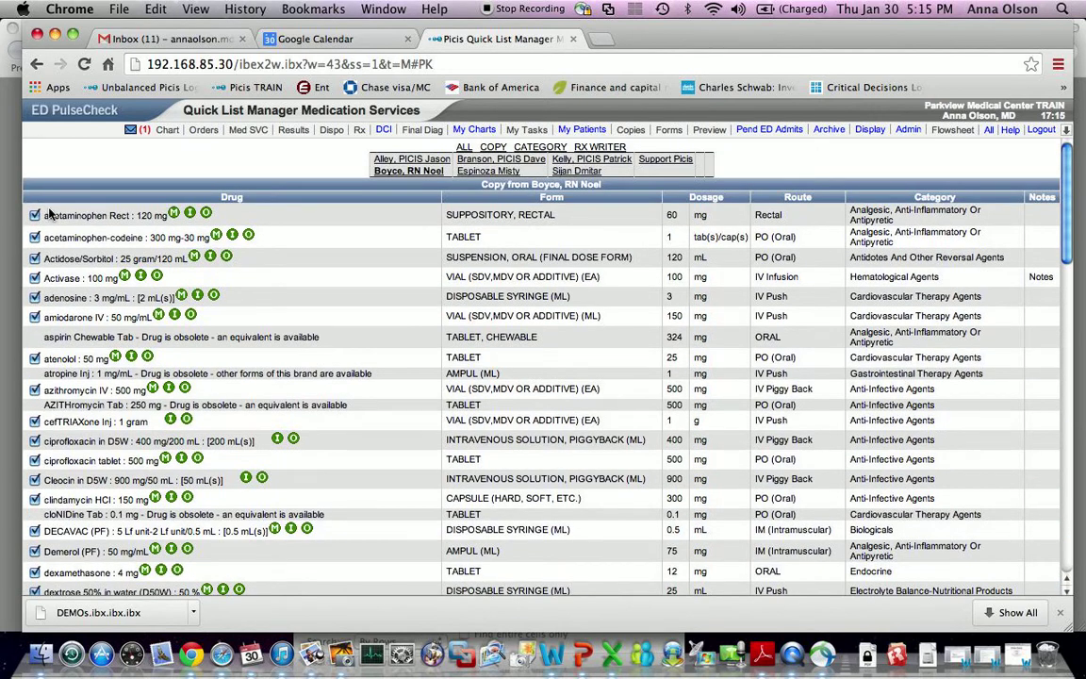
click(37, 71)
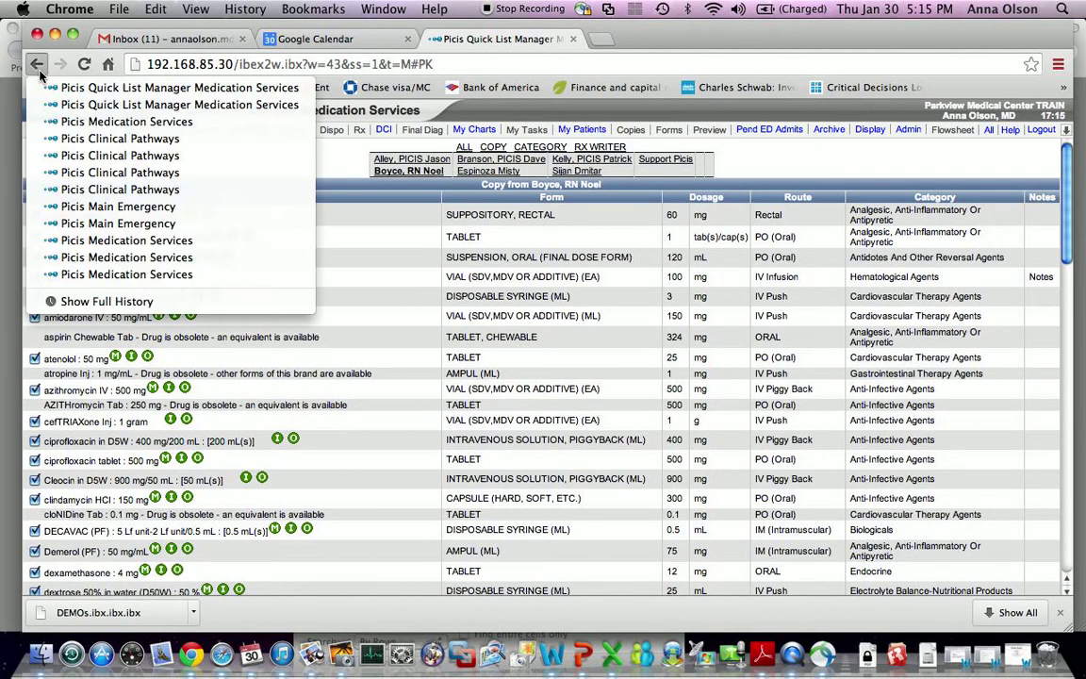
click(100, 192)
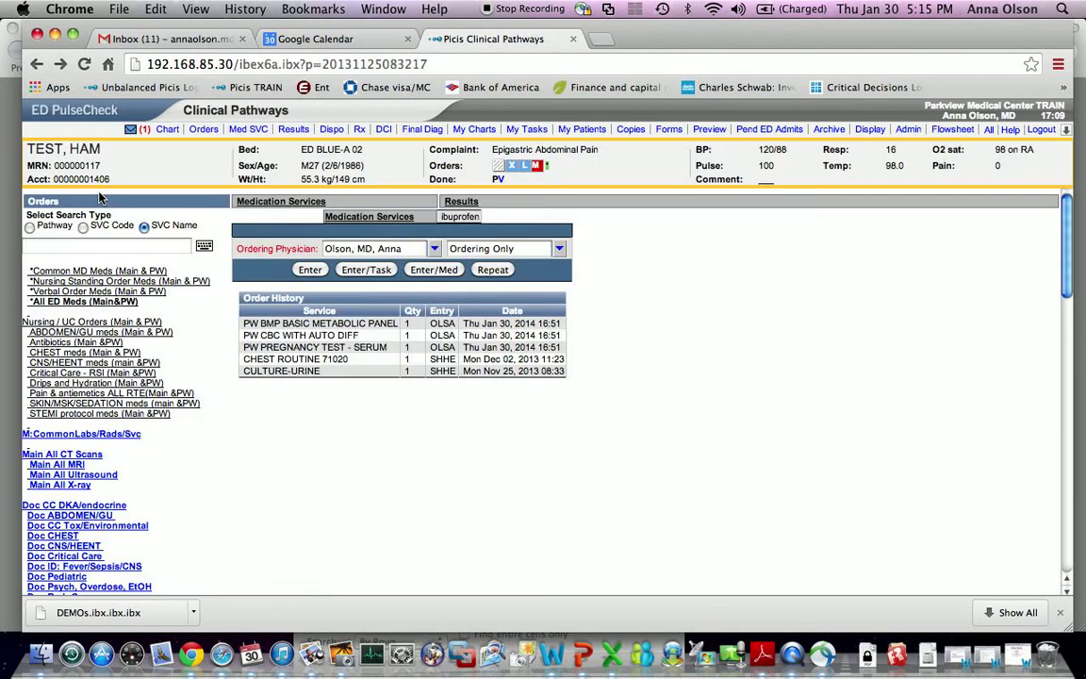
- Order erythromycin ophthalmic ointment, 1 application to the eye, noted 'dispense remainder for home'
click(253, 131)
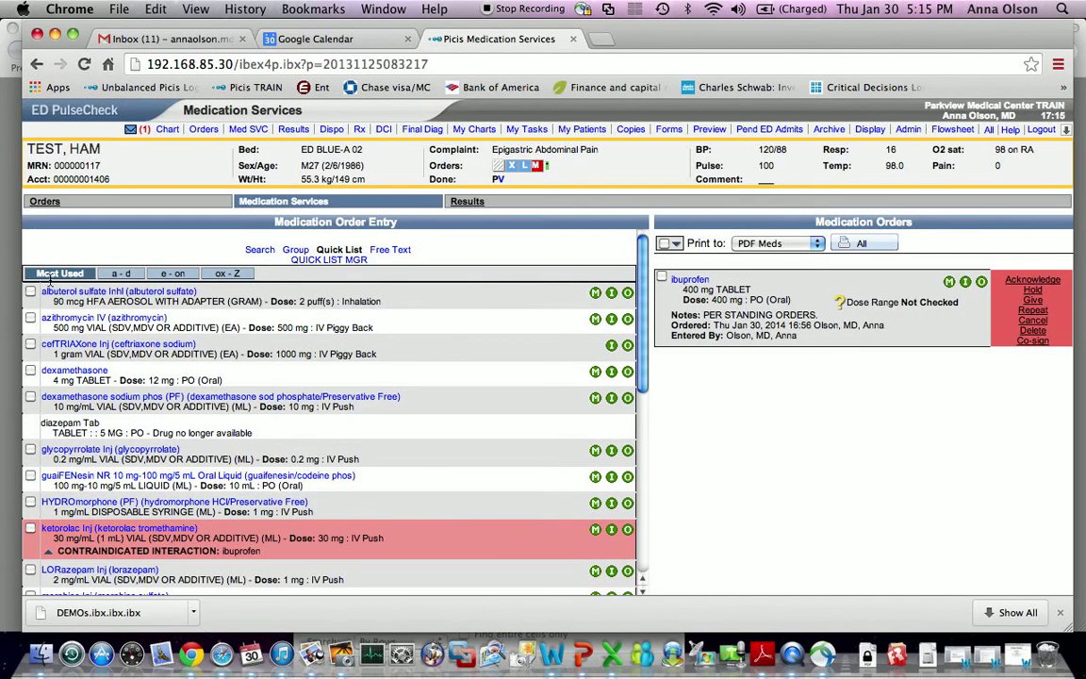
click(119, 274)
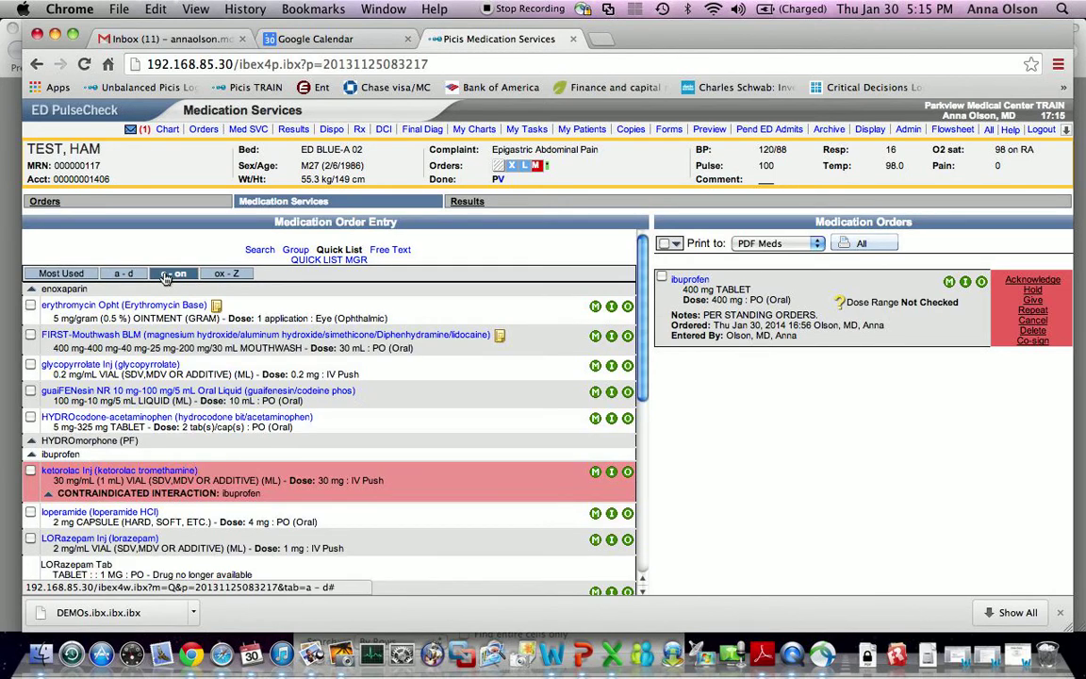
scroll(189, 312, down, 1)
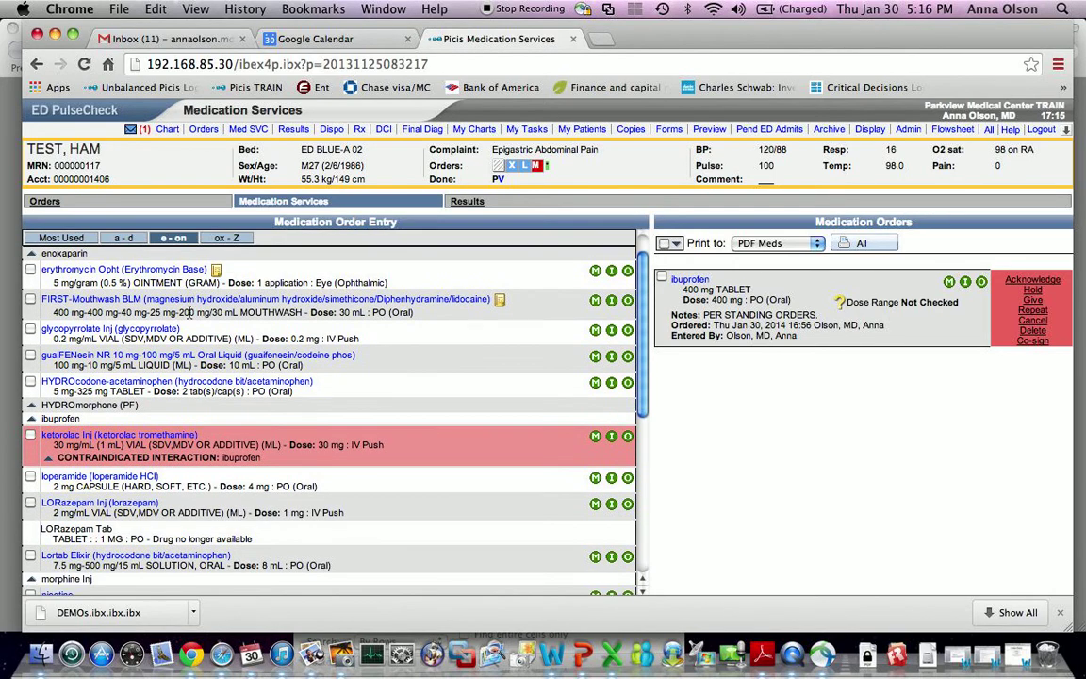
click(30, 270)
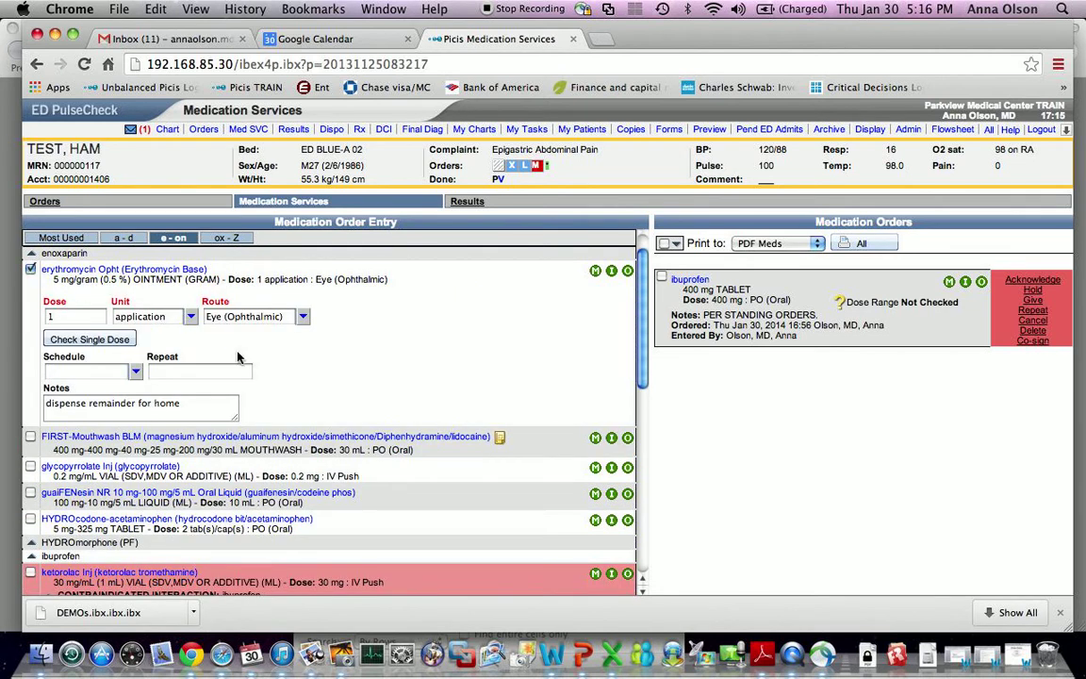
scroll(238, 357, down, 10)
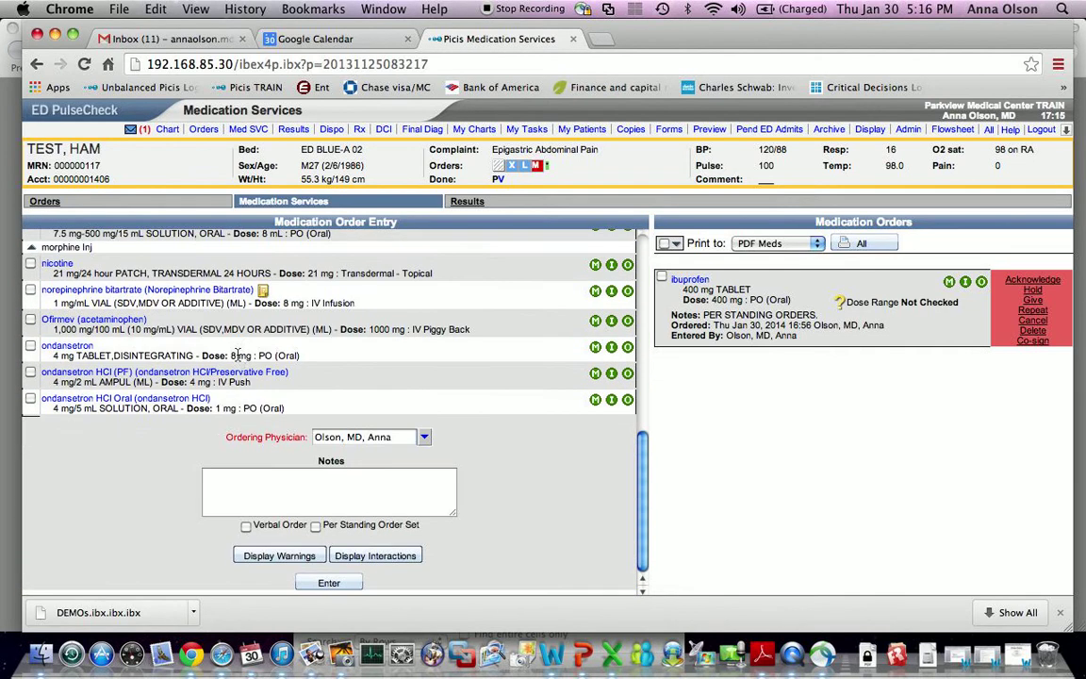
scroll(308, 432, up, 10)
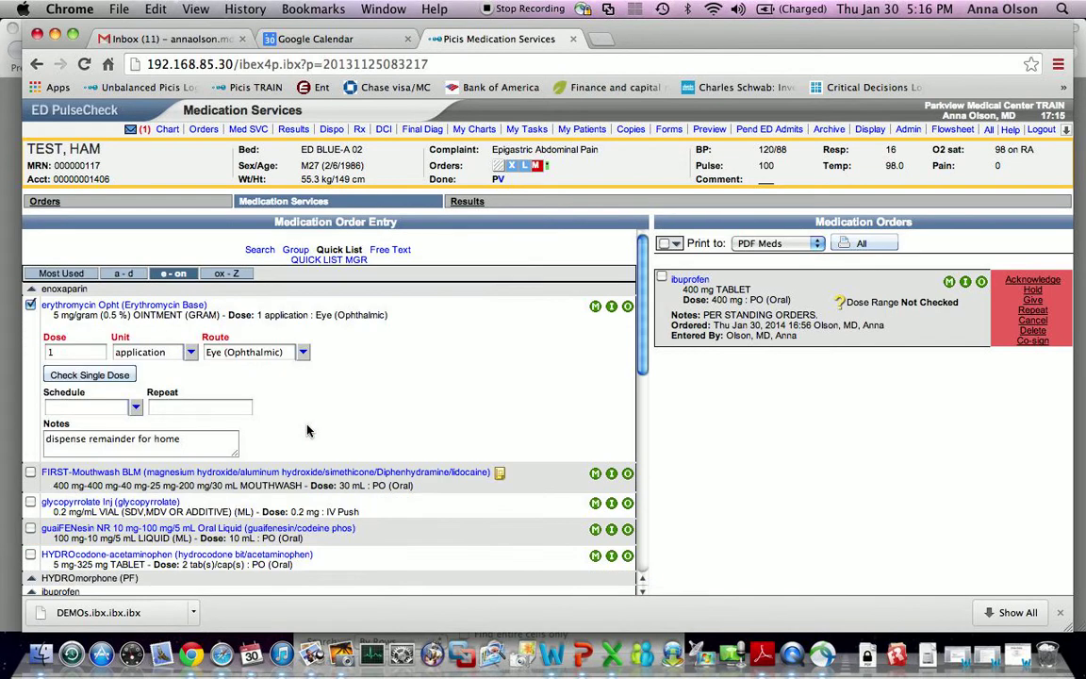
click(128, 274)
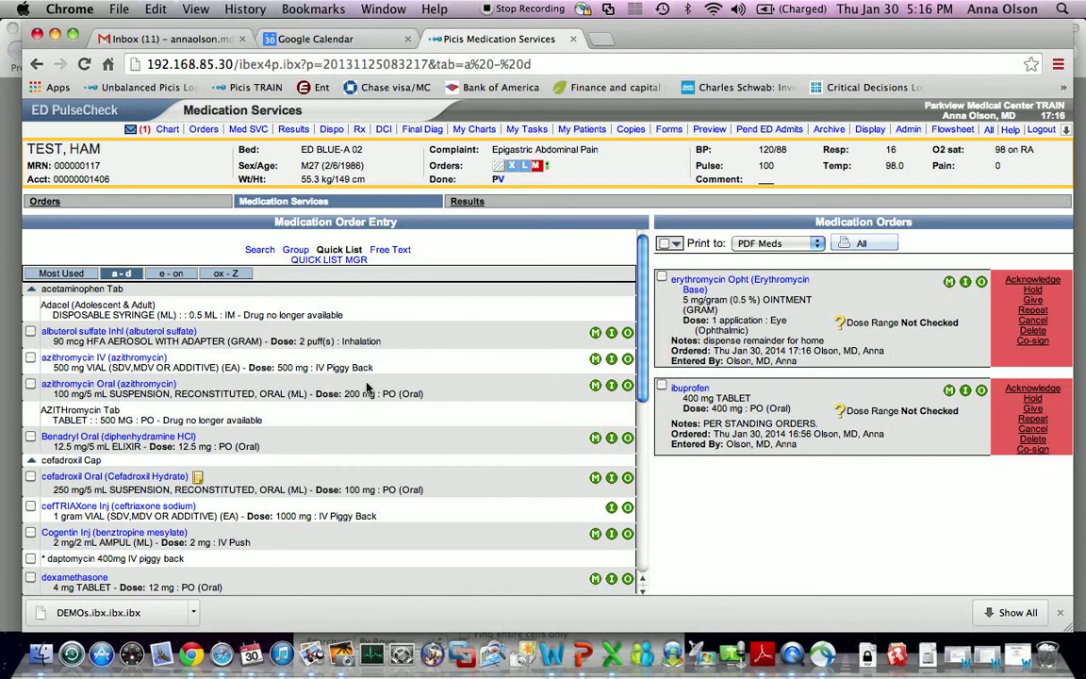
- Submit an azithromycin IV 500 mg order with route IV Piggy Back
click(31, 358)
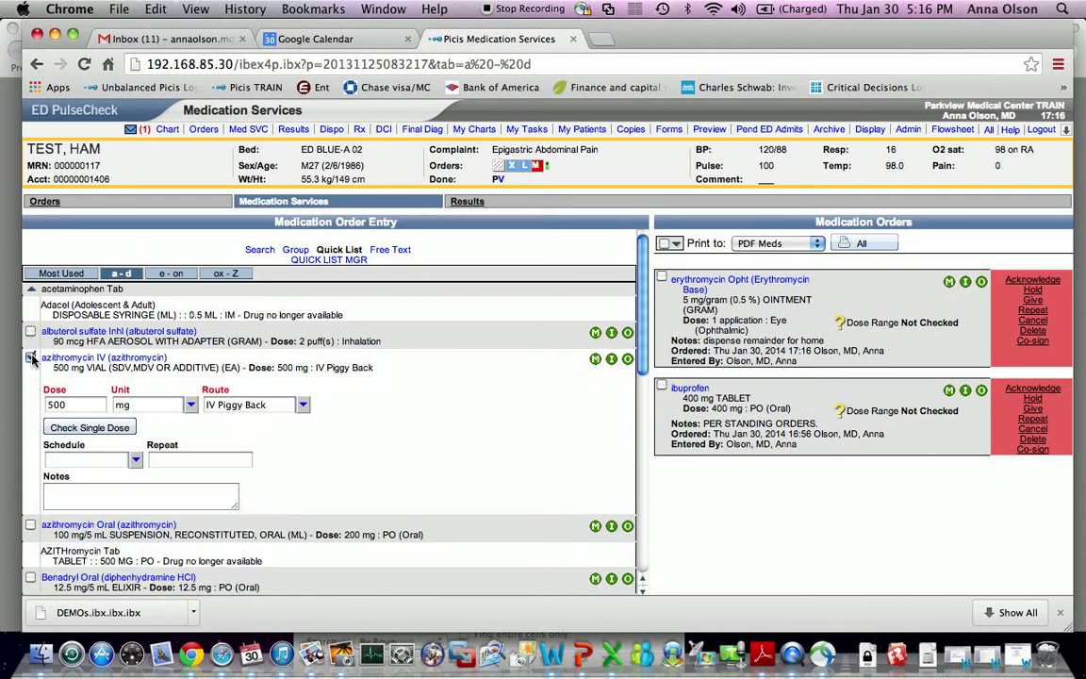
click(283, 406)
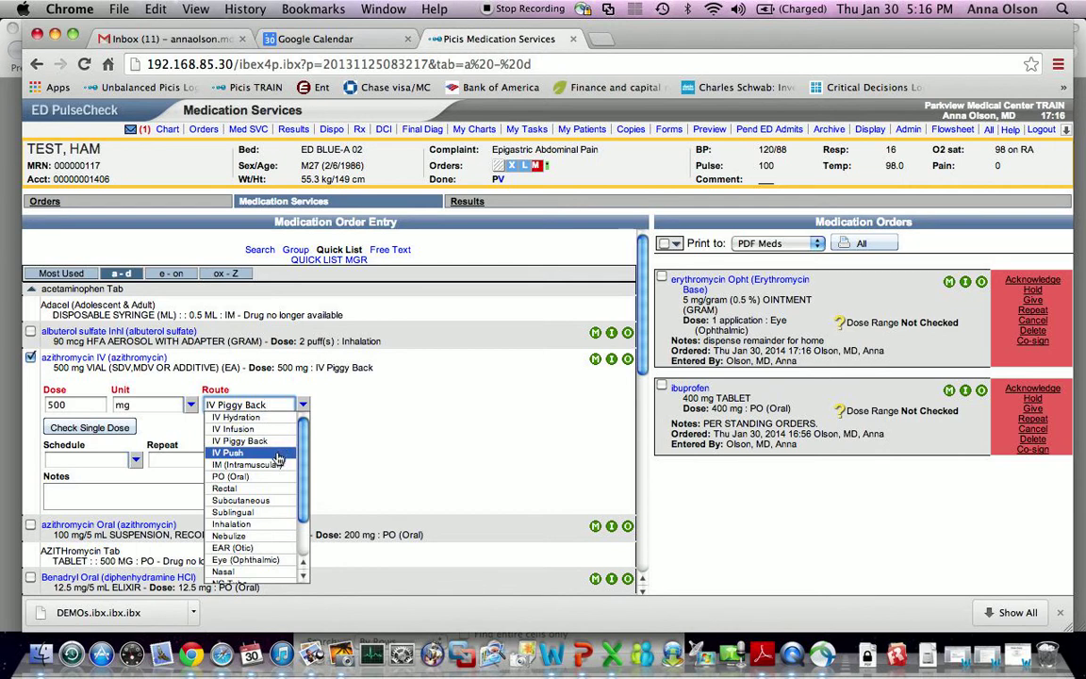
click(397, 408)
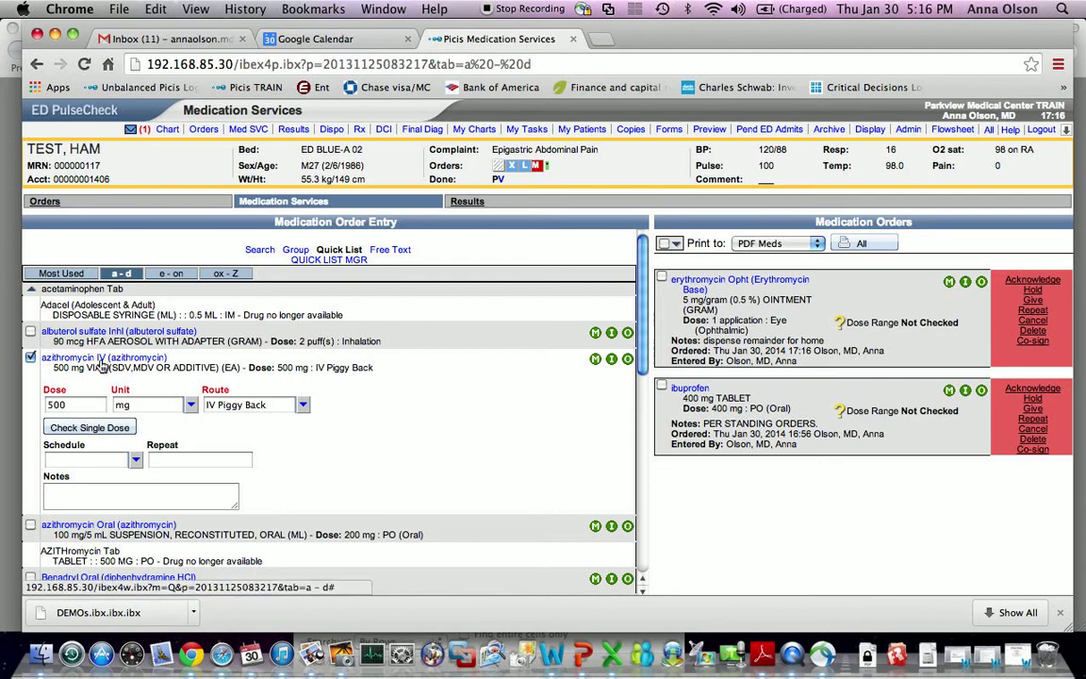
click(226, 406)
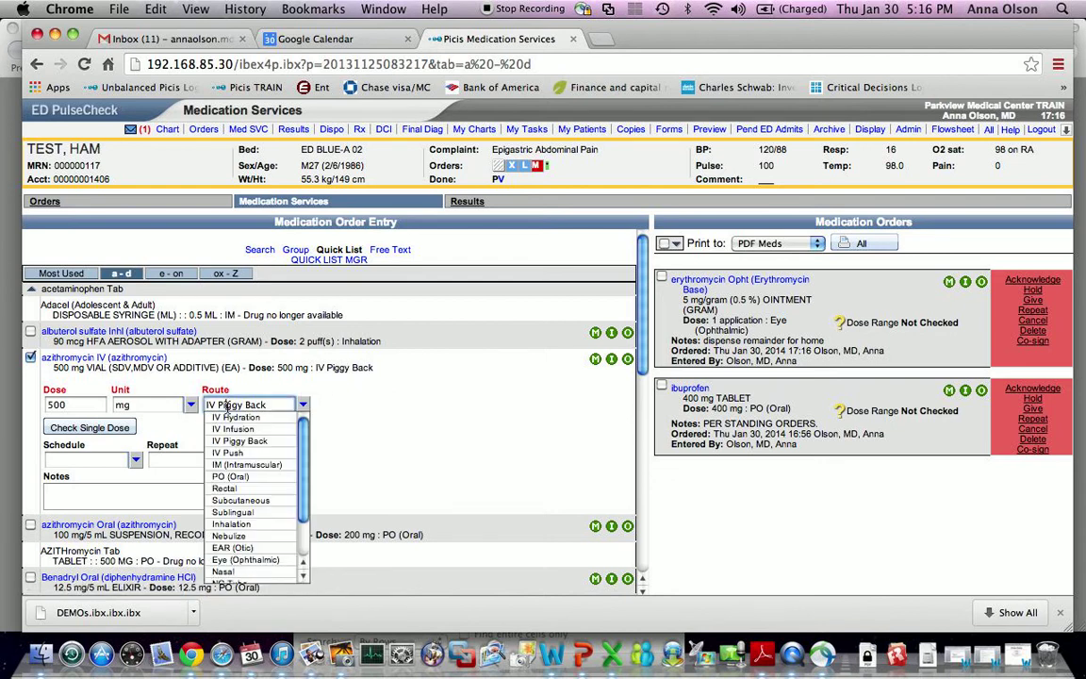
click(381, 417)
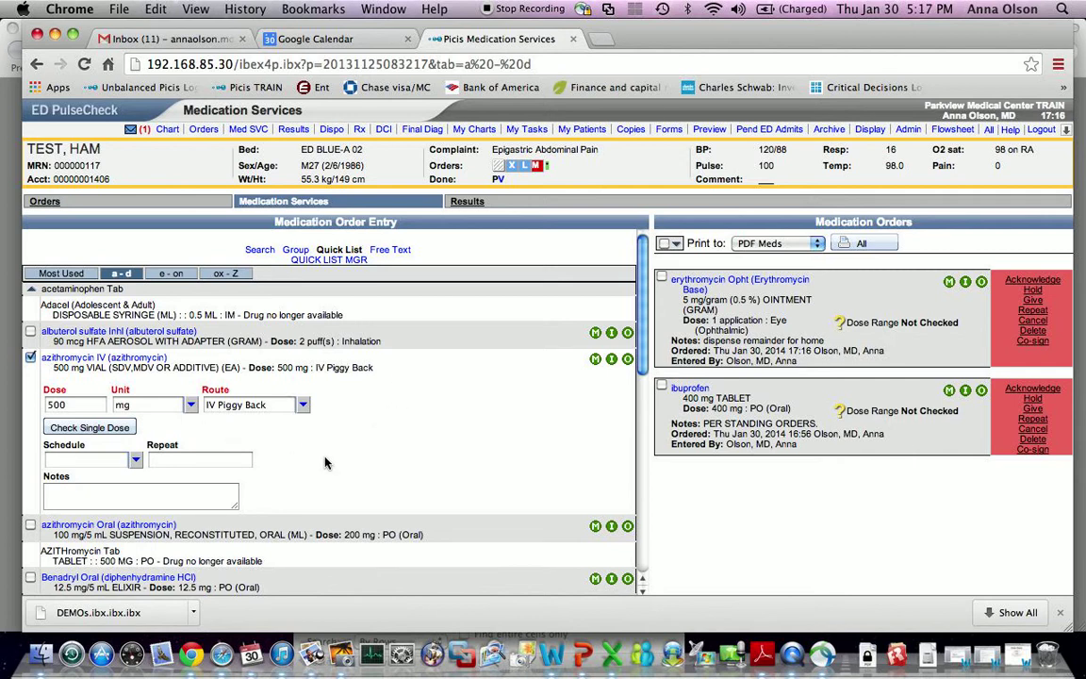
scroll(325, 462, down, 10)
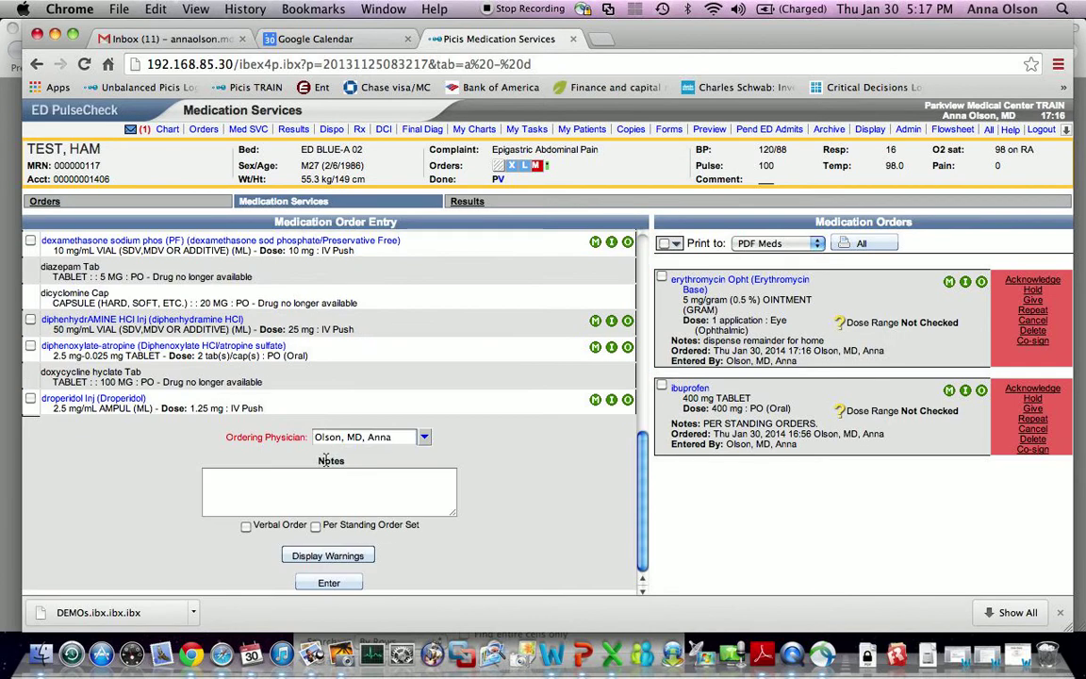
click(328, 584)
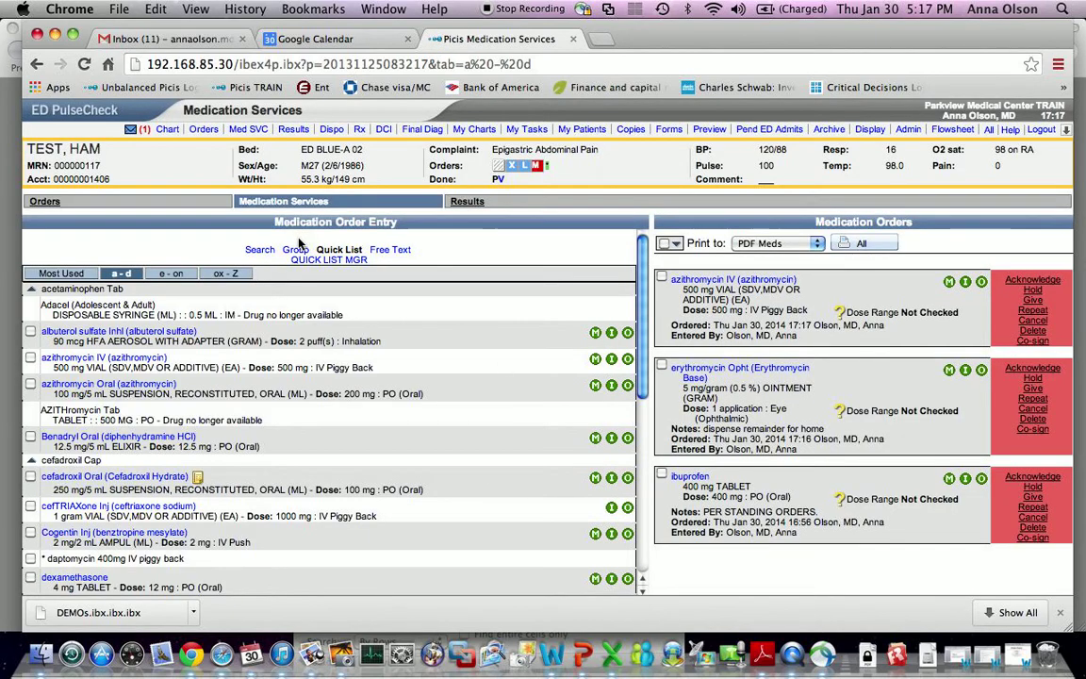
- Switch medication entry to name search, then bring the iPhoto library to the front
click(260, 250)
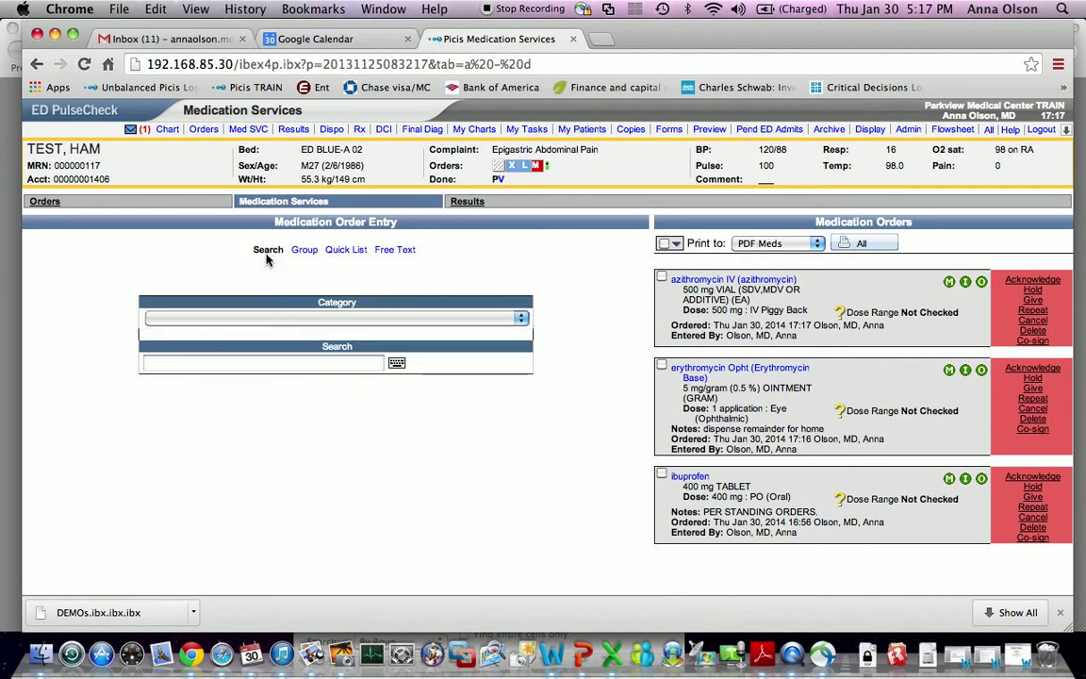
key(F9)
click(295, 176)
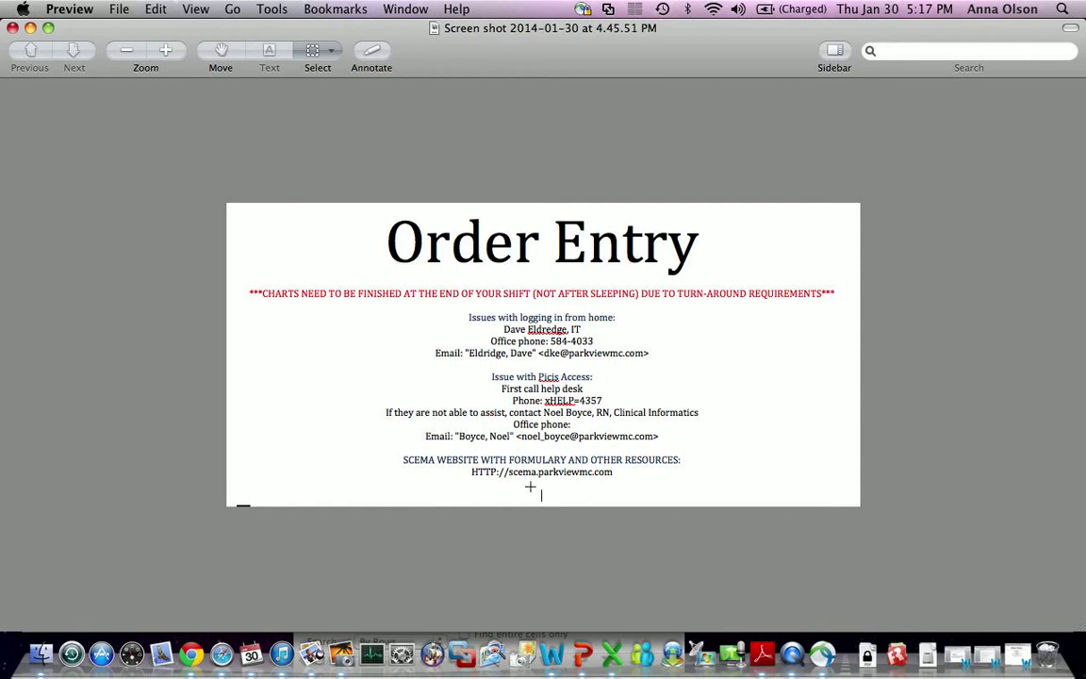
key(F9)
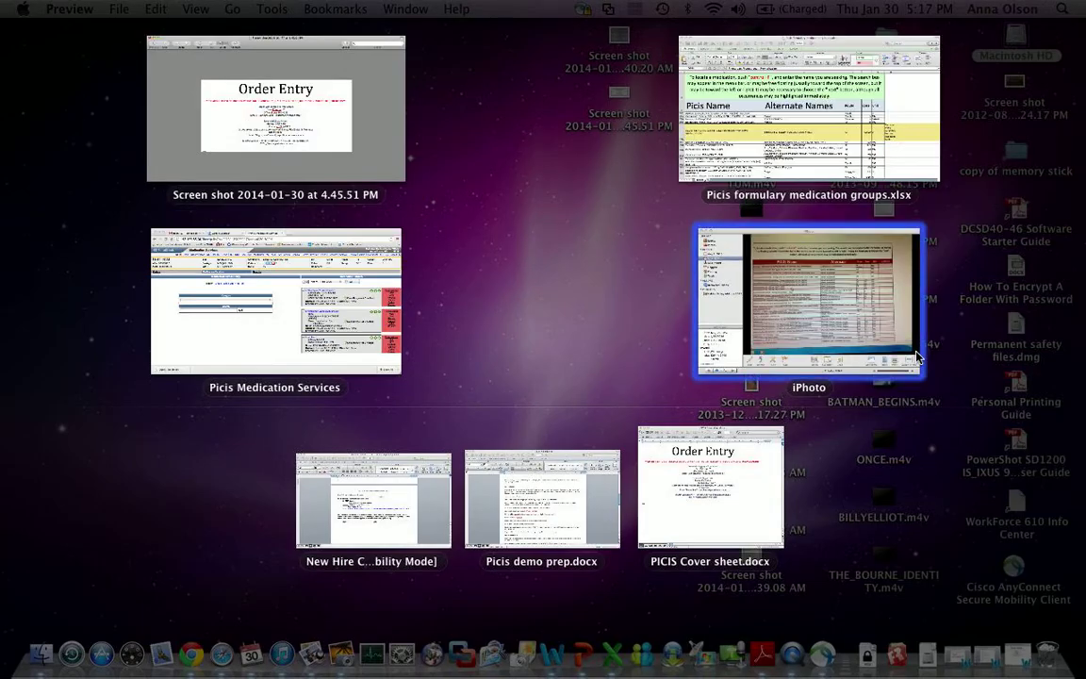
click(880, 302)
- Open the SCEMA website screenshot full size and step forward to the PICIS formulary photo IMG_1760
double_click(746, 330)
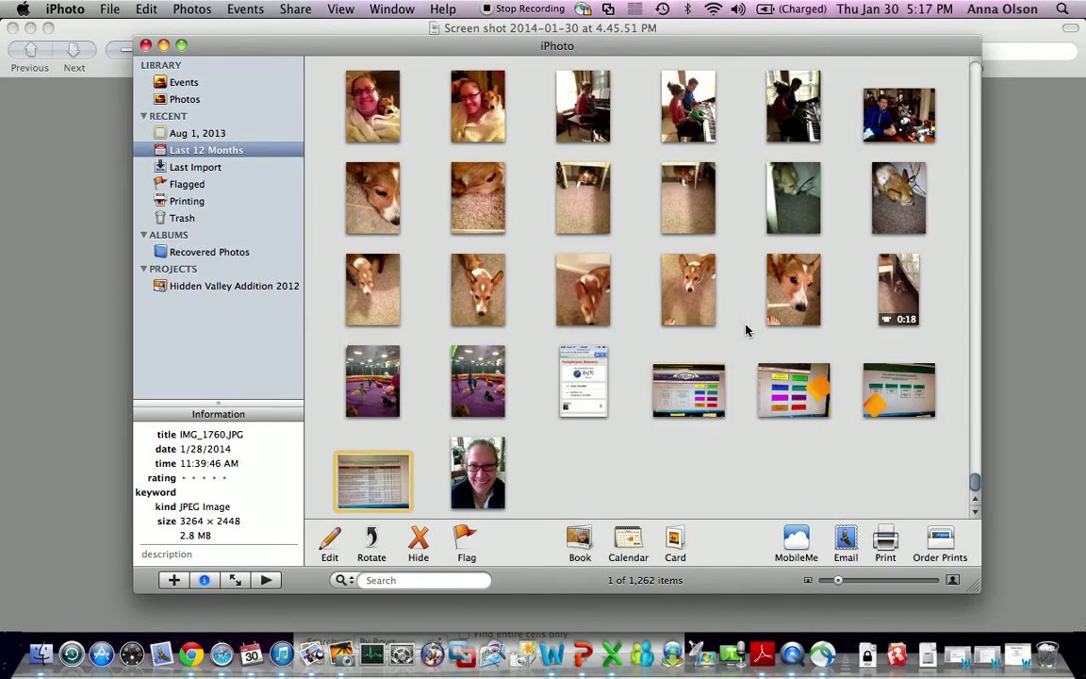
click(700, 396)
double_click(700, 396)
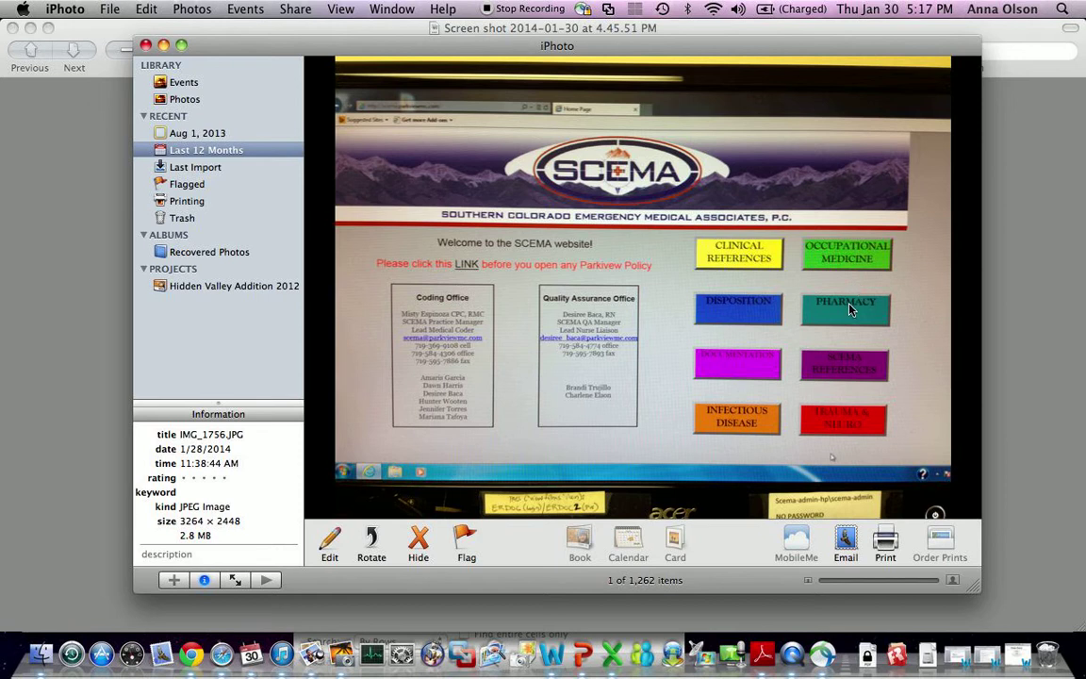
key(Right)
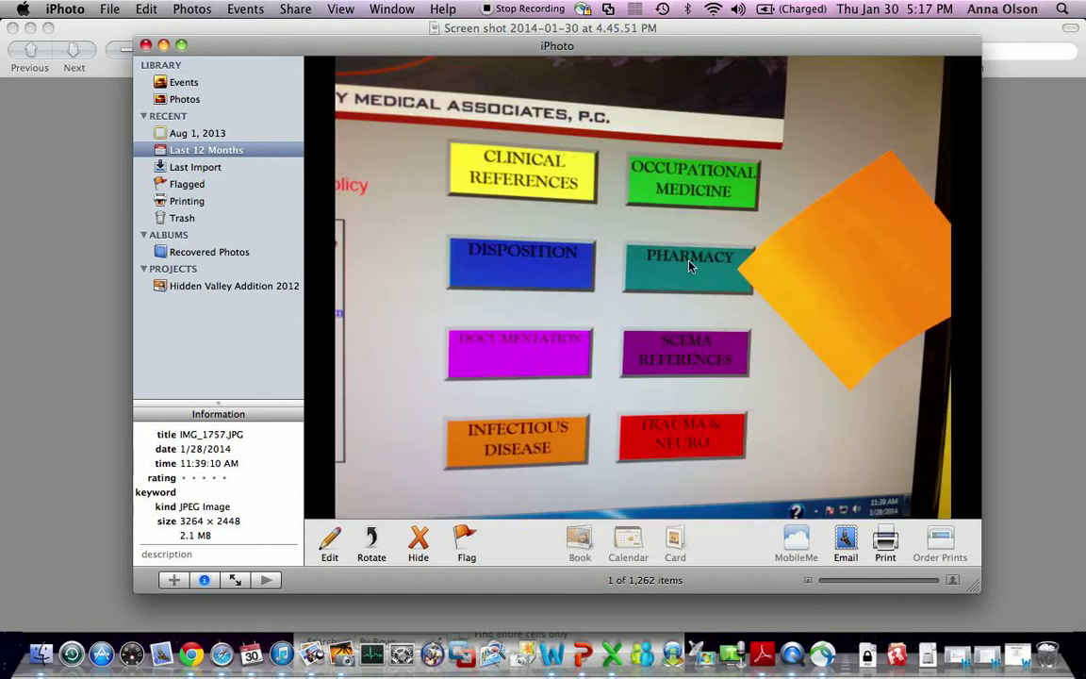
key(Right)
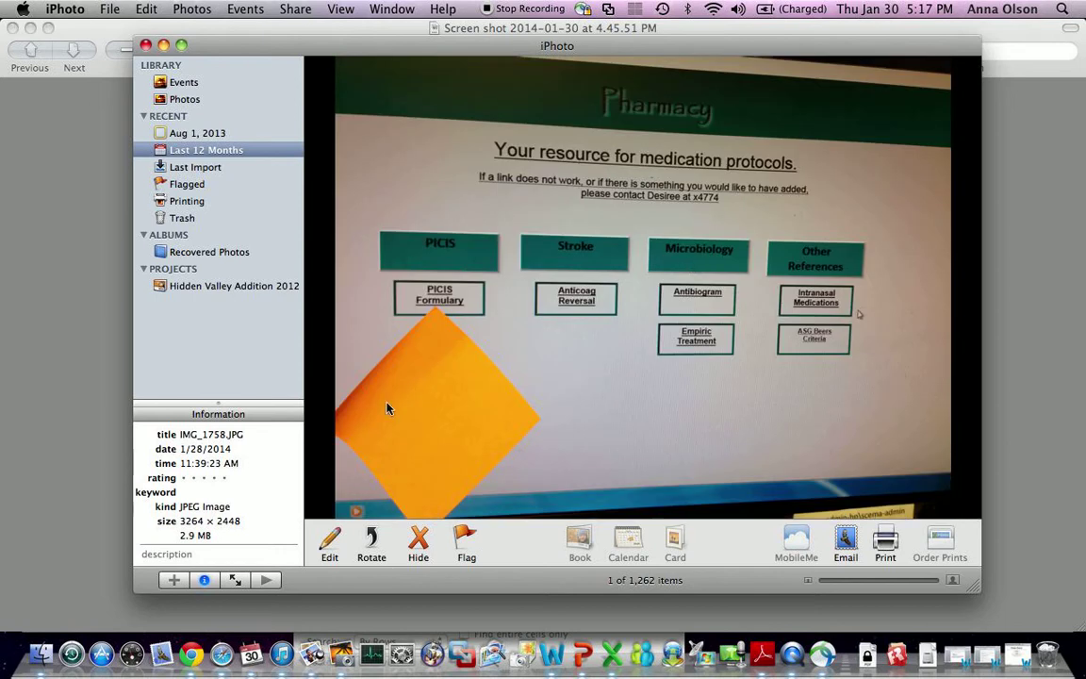
key(Right)
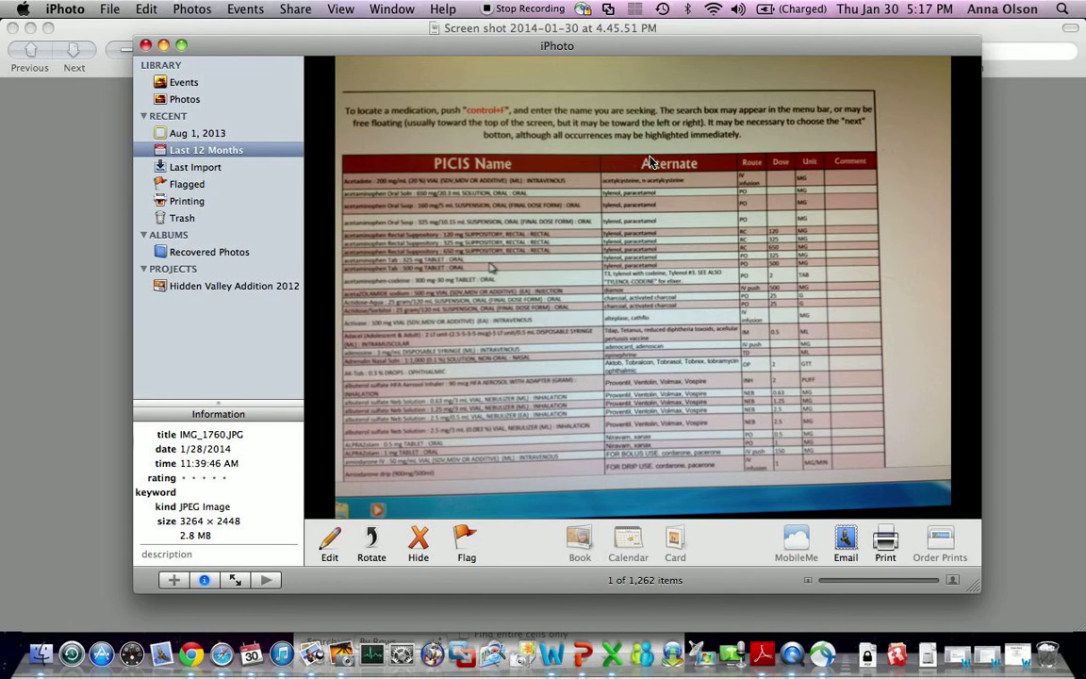
key(F3)
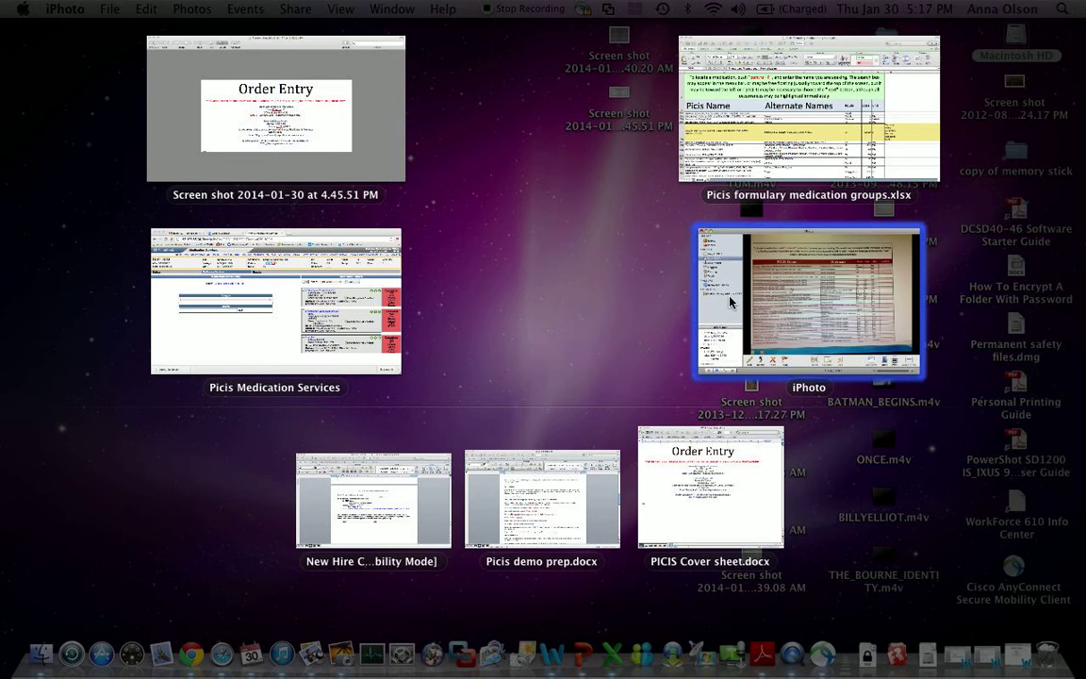
- Switch to the Picis formulary medication groups workbook and dismiss the previous search
click(702, 162)
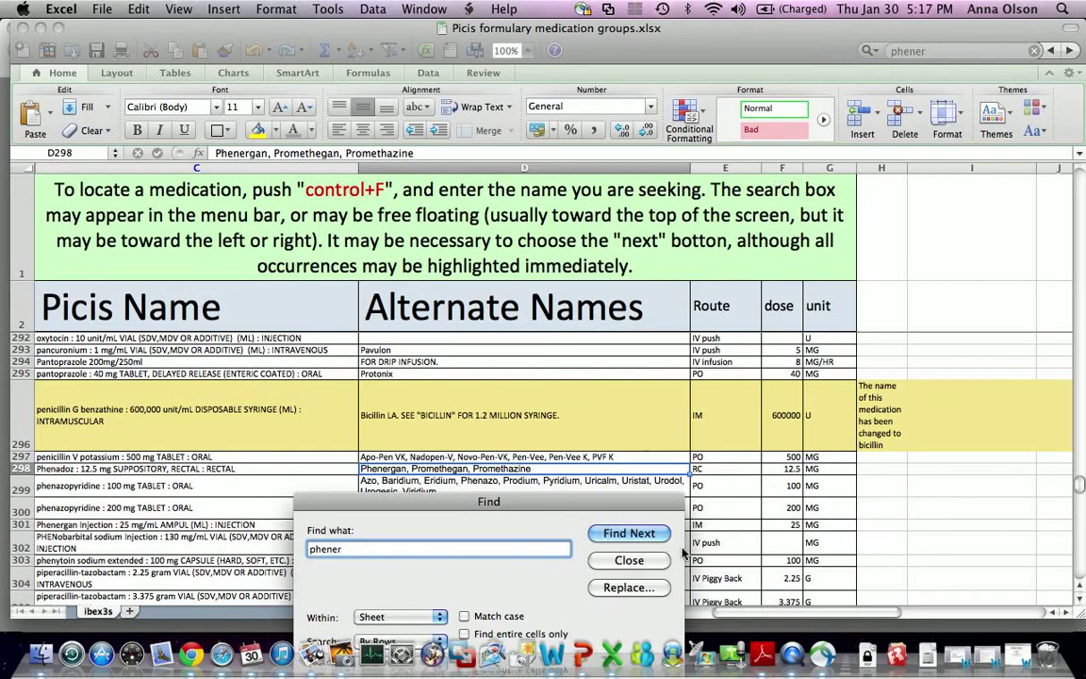
click(633, 560)
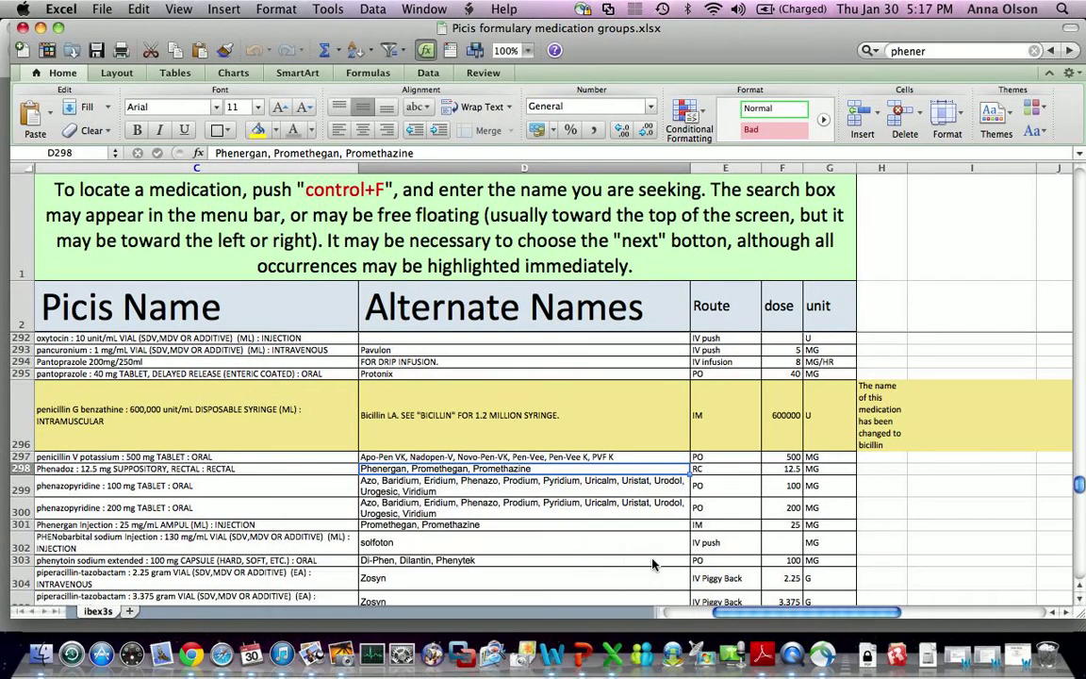
scroll(565, 500, down, 5)
scroll(503, 445, up, 6)
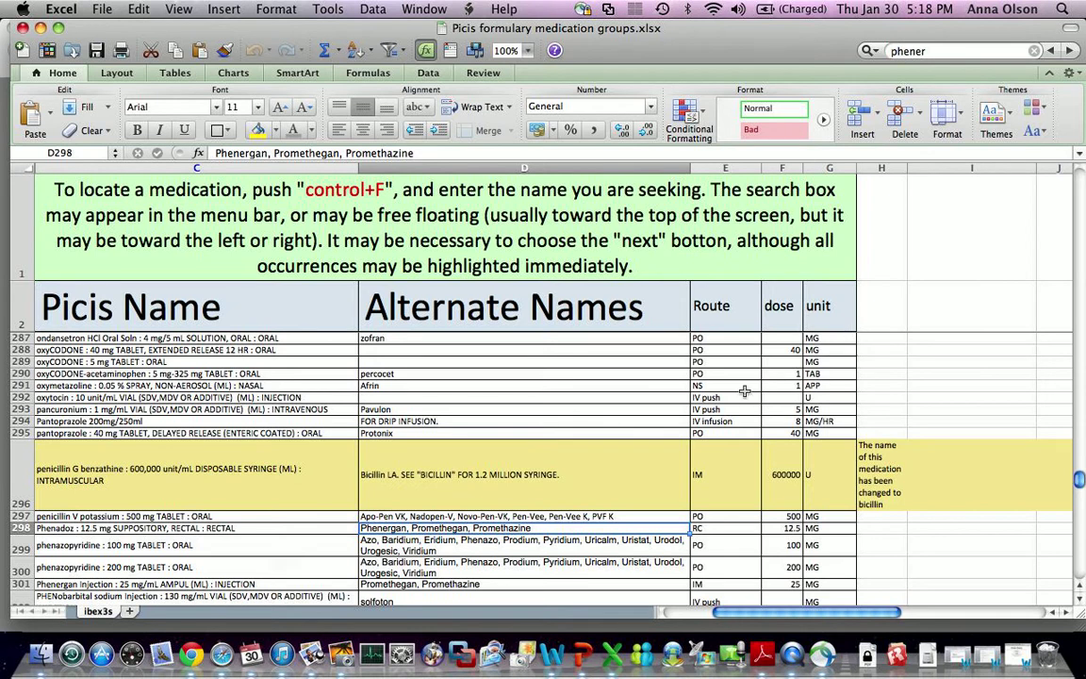
- Search for 'phener' and step through the Phenergan and promethazine matches, wrapping back to Phenadoz in D298
key(ctrl+f)
text(phener)
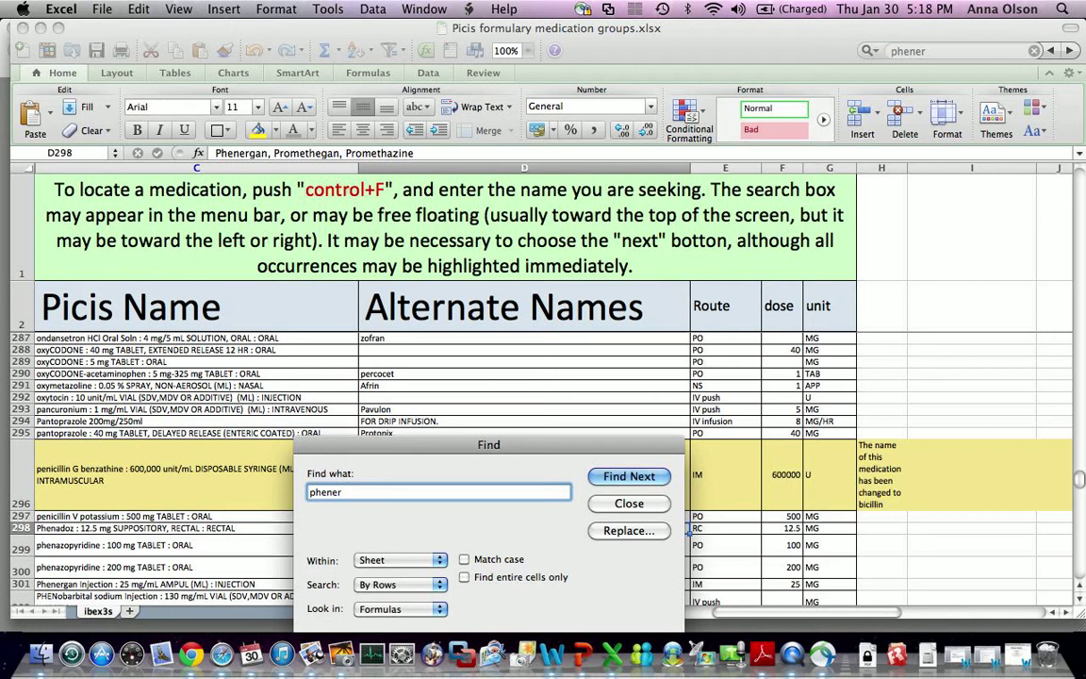
key(Return)
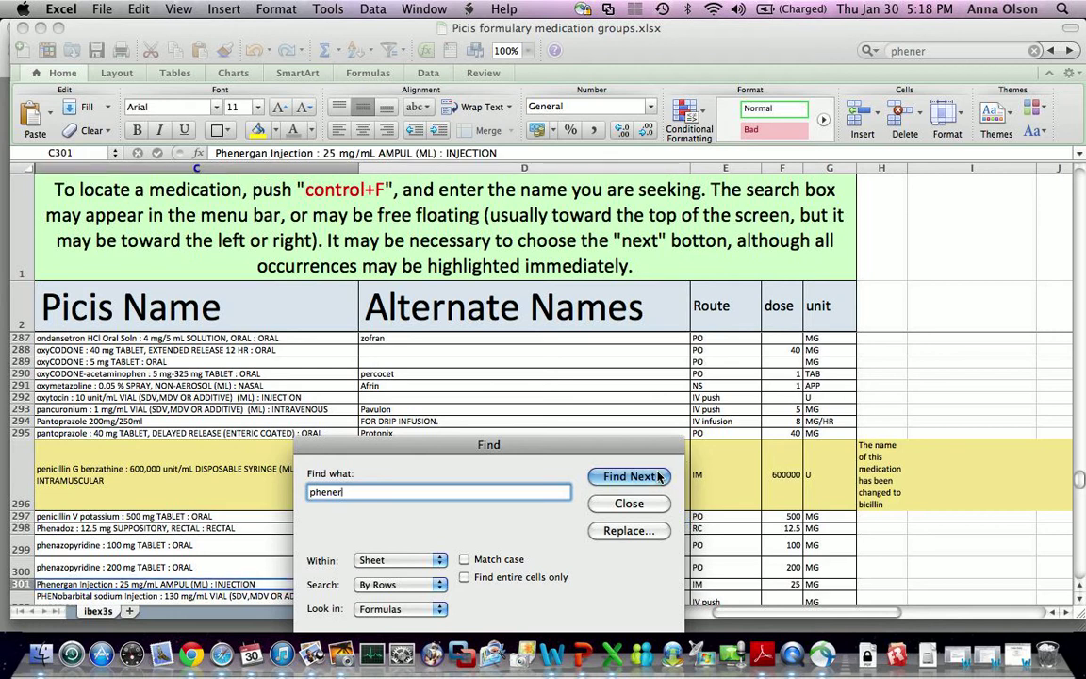
drag(569, 449, 708, 233)
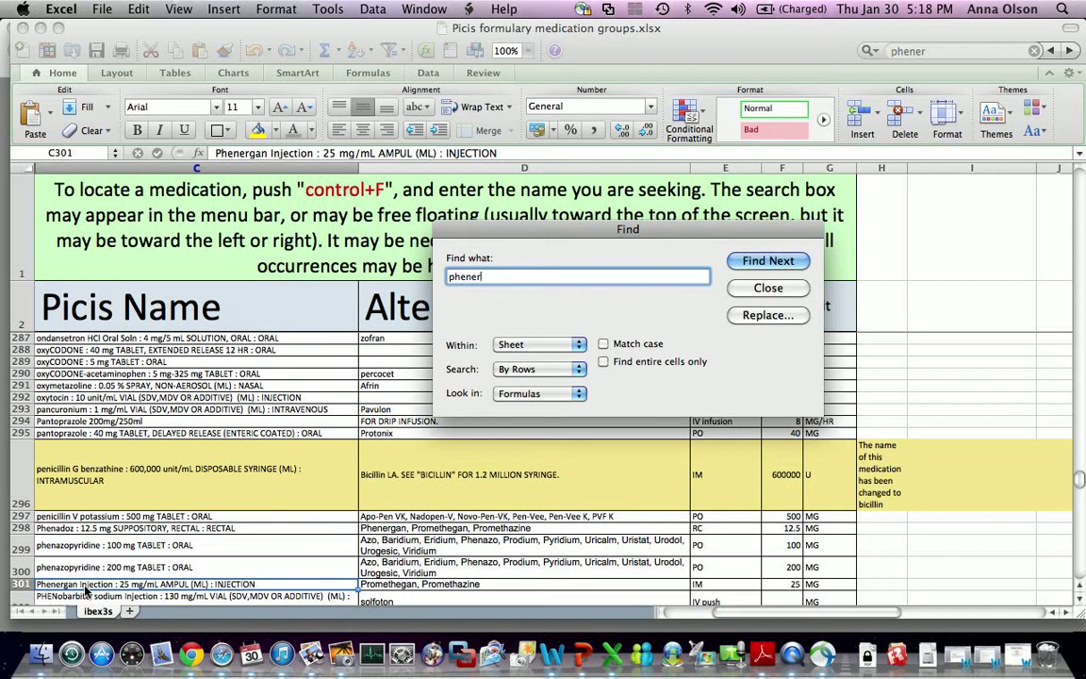
click(778, 271)
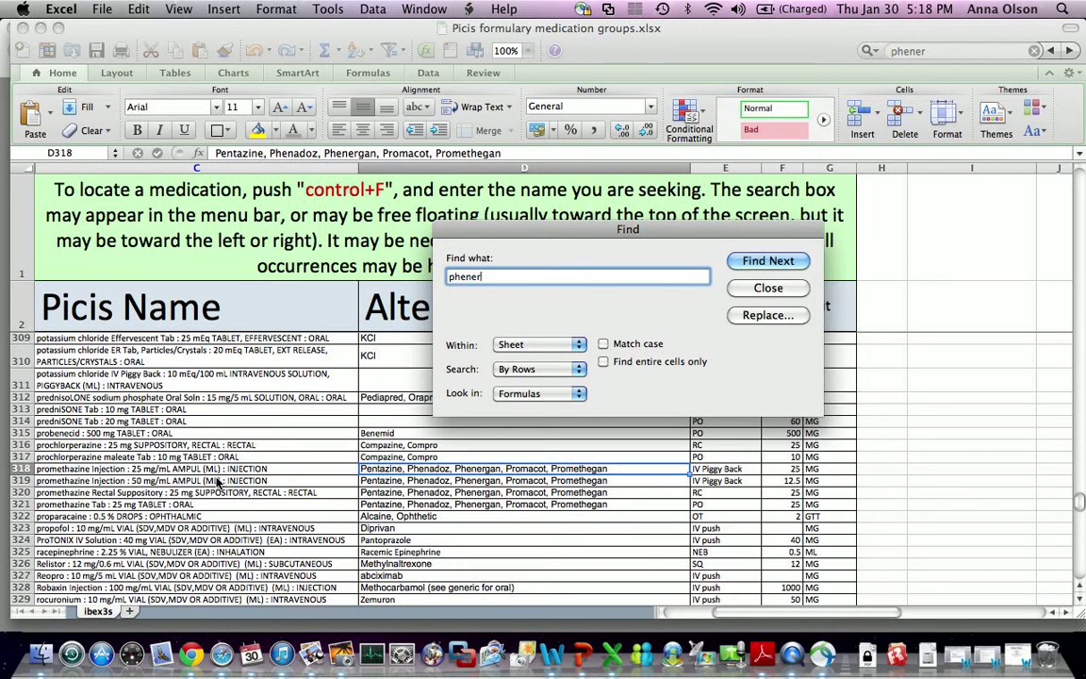
click(767, 270)
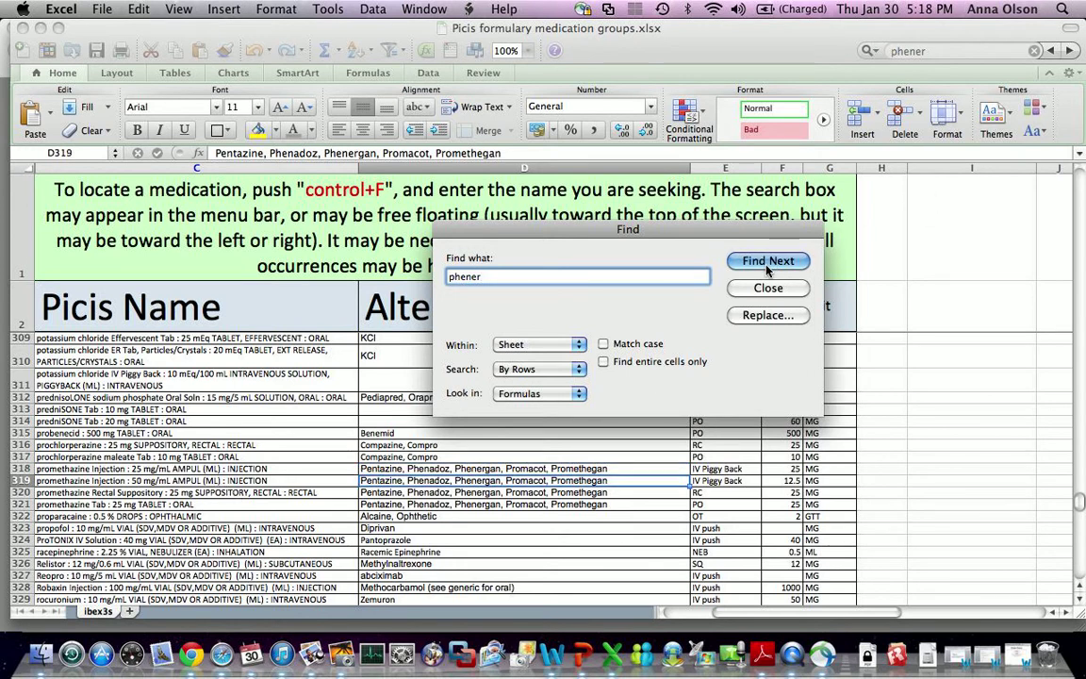
click(768, 270)
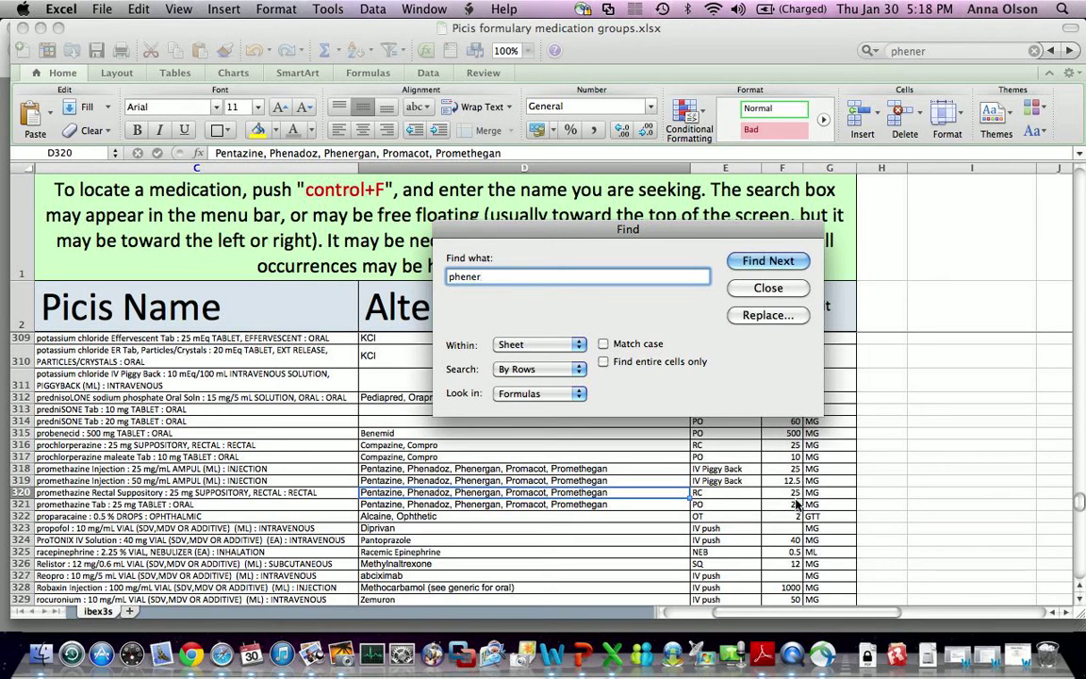
click(783, 263)
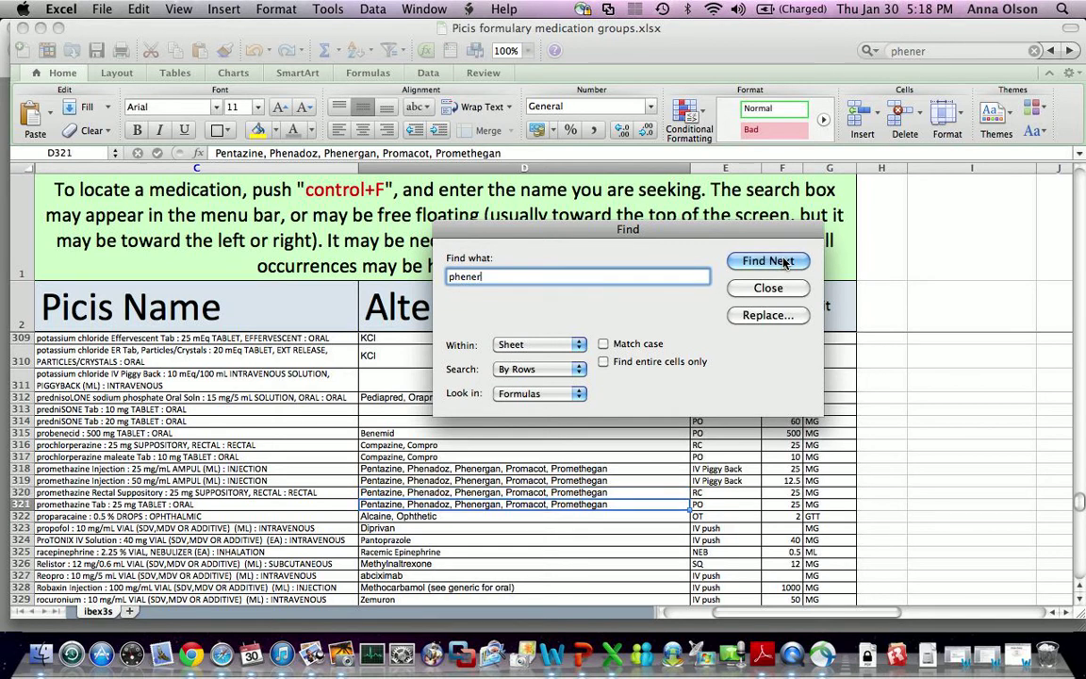
click(784, 263)
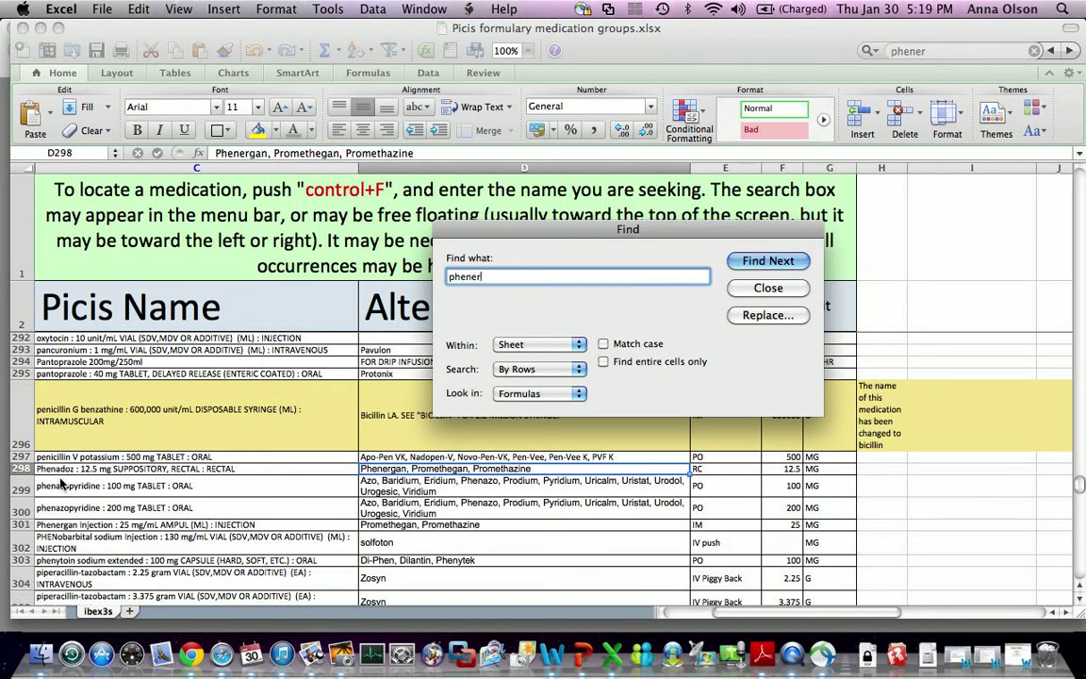
key(F9)
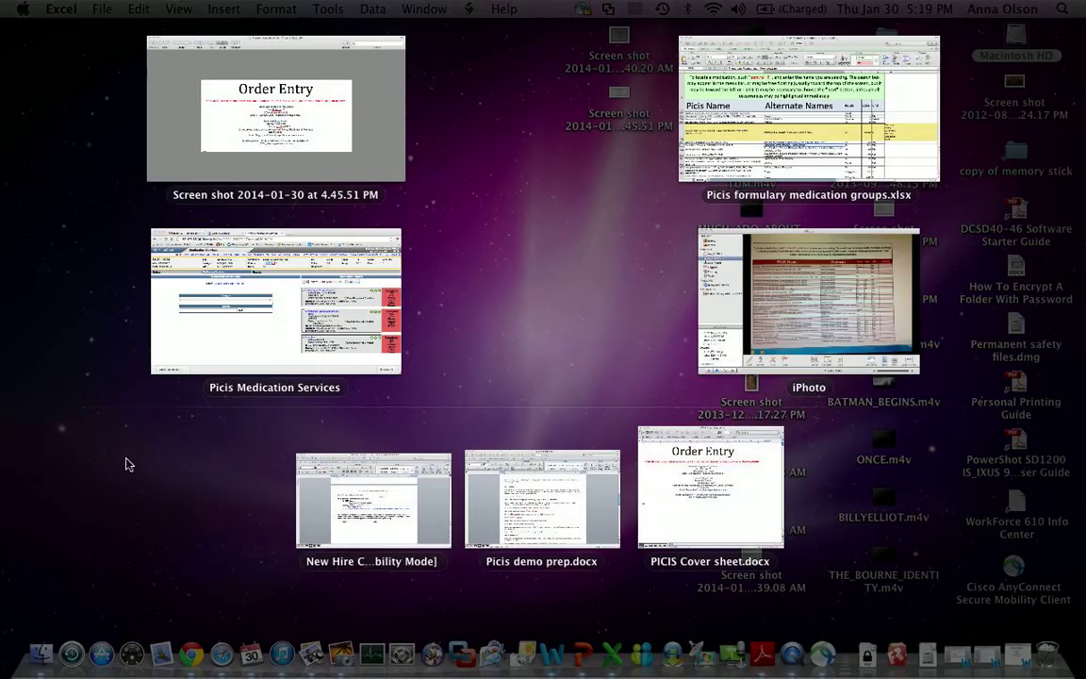
- Search the medications for 'phen' and select Phenadoz
click(264, 364)
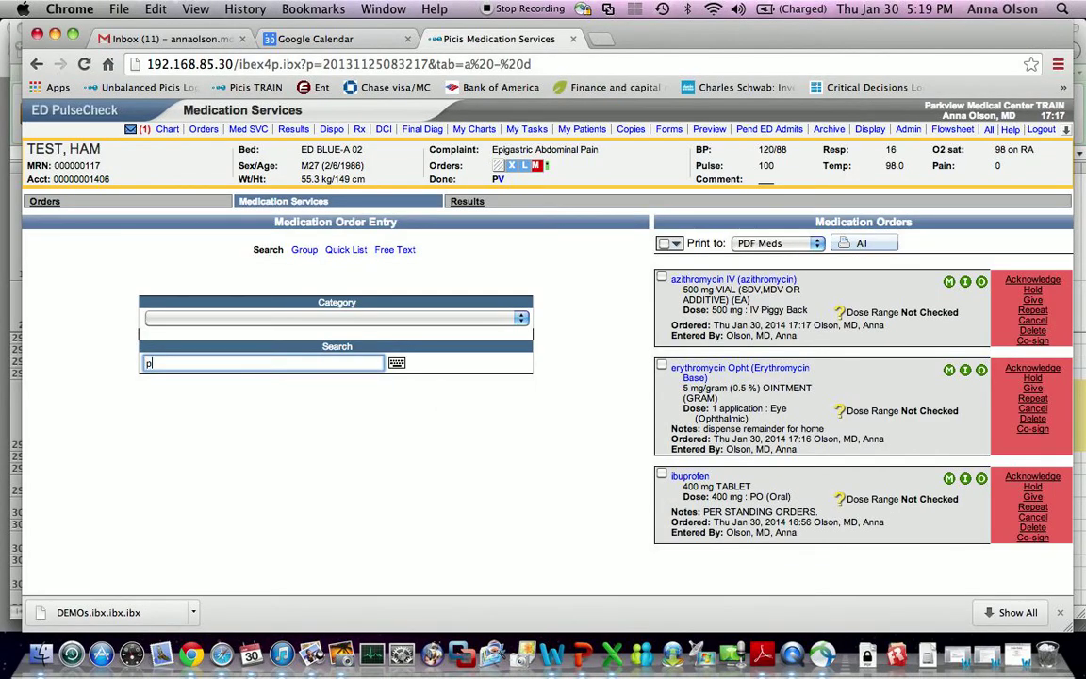
text(prometh)
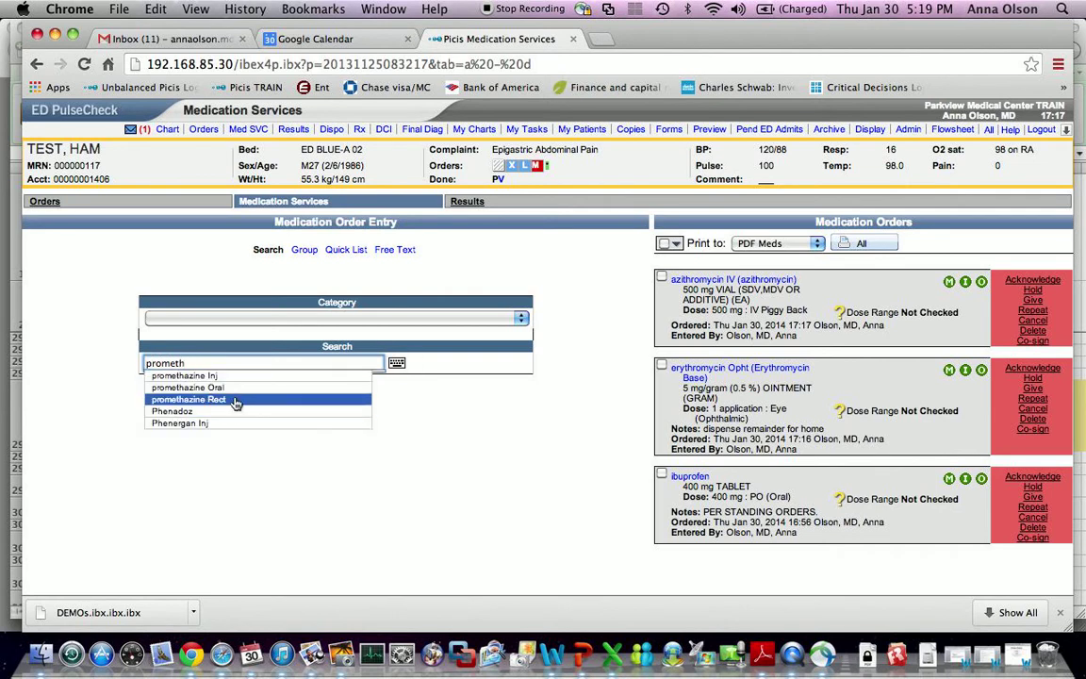
double_click(222, 364)
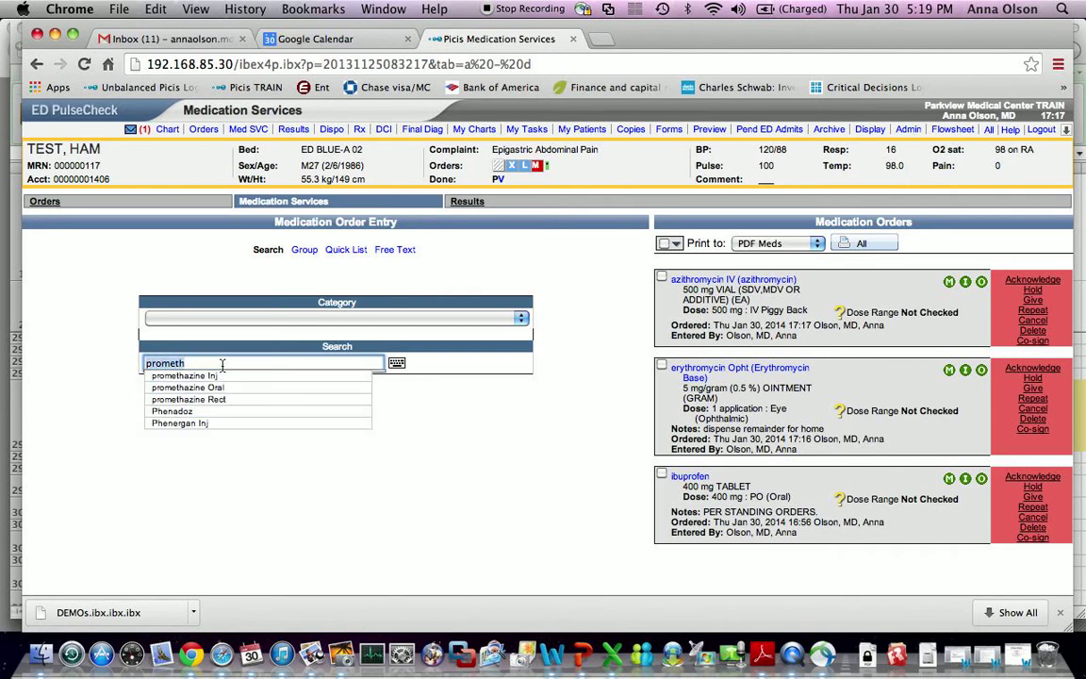
text(phen)
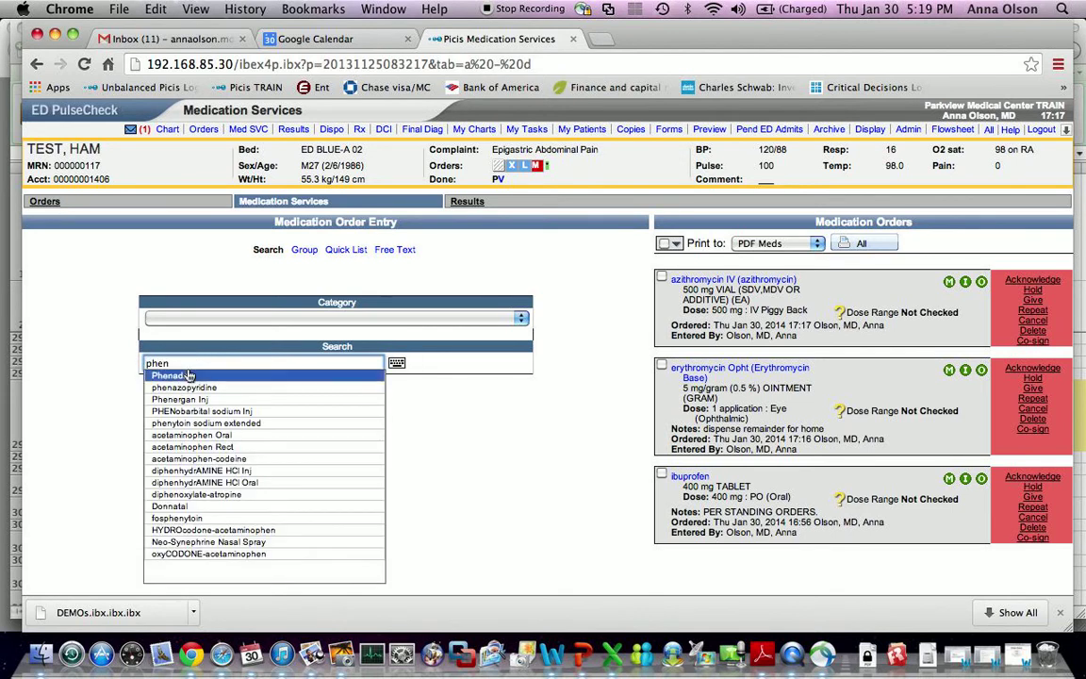
click(189, 376)
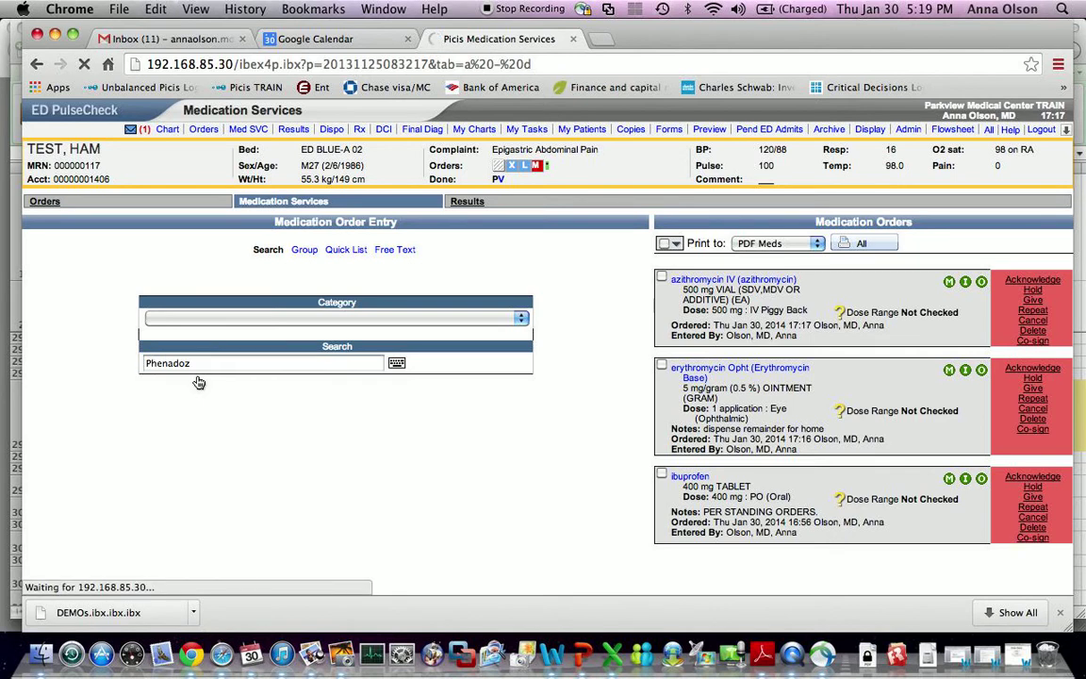
- Order Phenadoz at 12.5 mg rectally, adding it to the quick list
click(198, 313)
text(12.5)
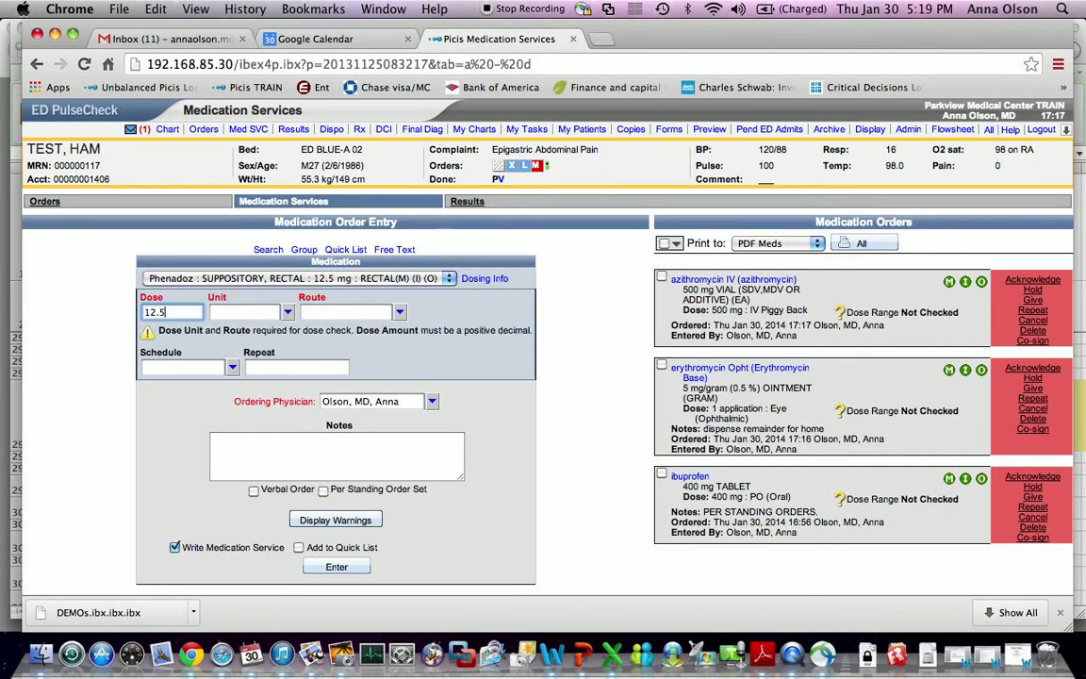
click(247, 312)
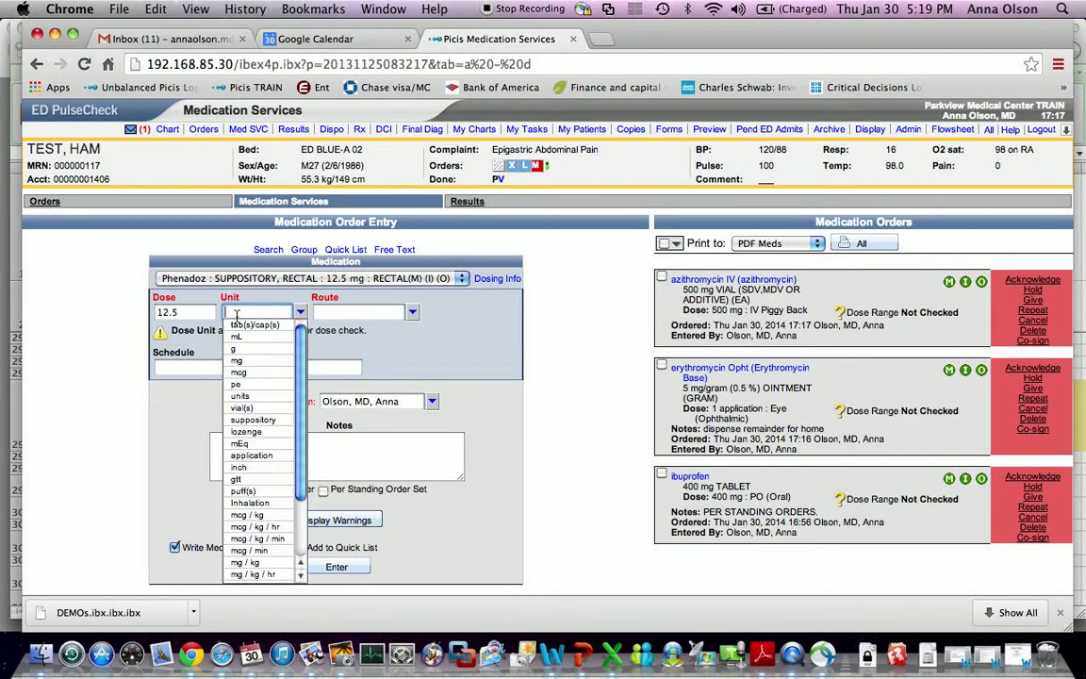
click(248, 365)
click(323, 313)
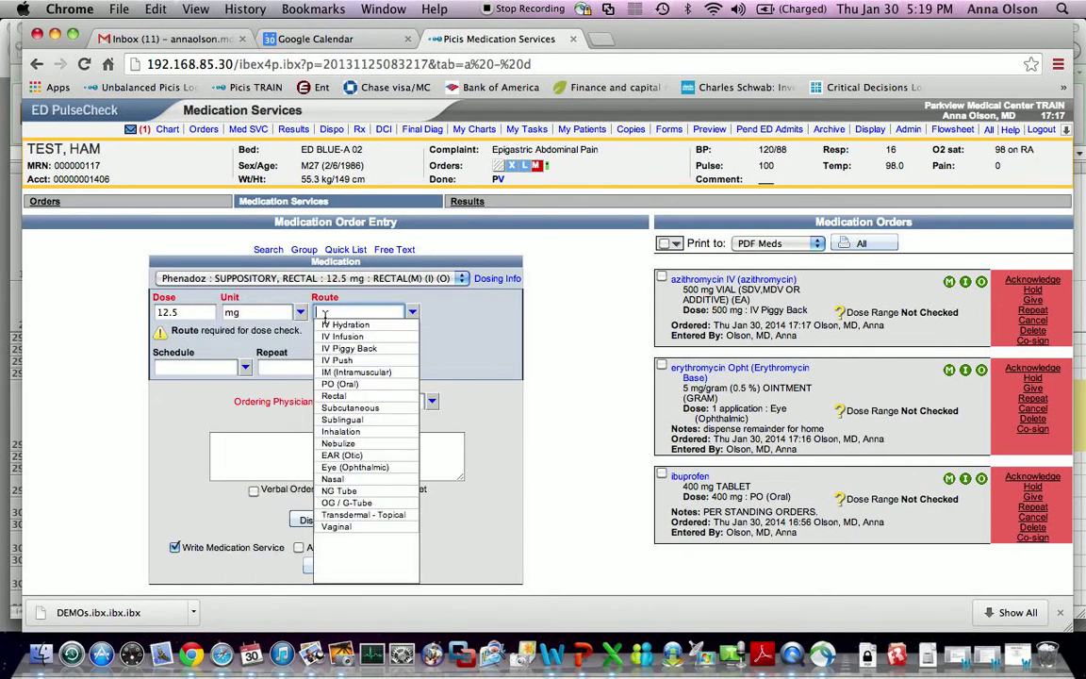
click(335, 396)
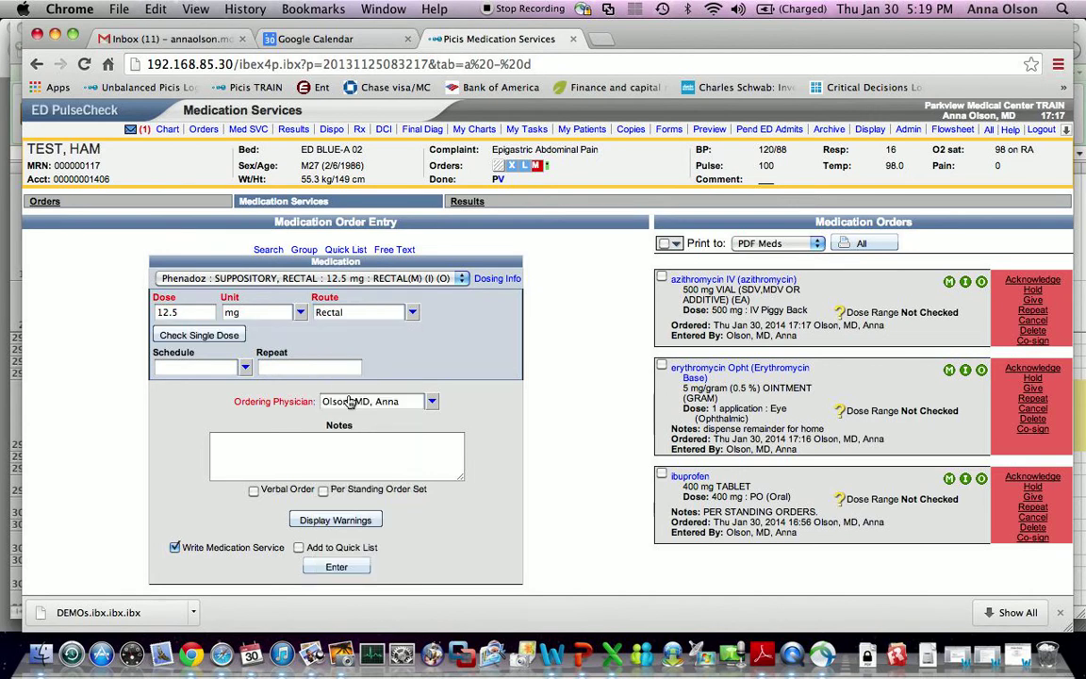
click(298, 547)
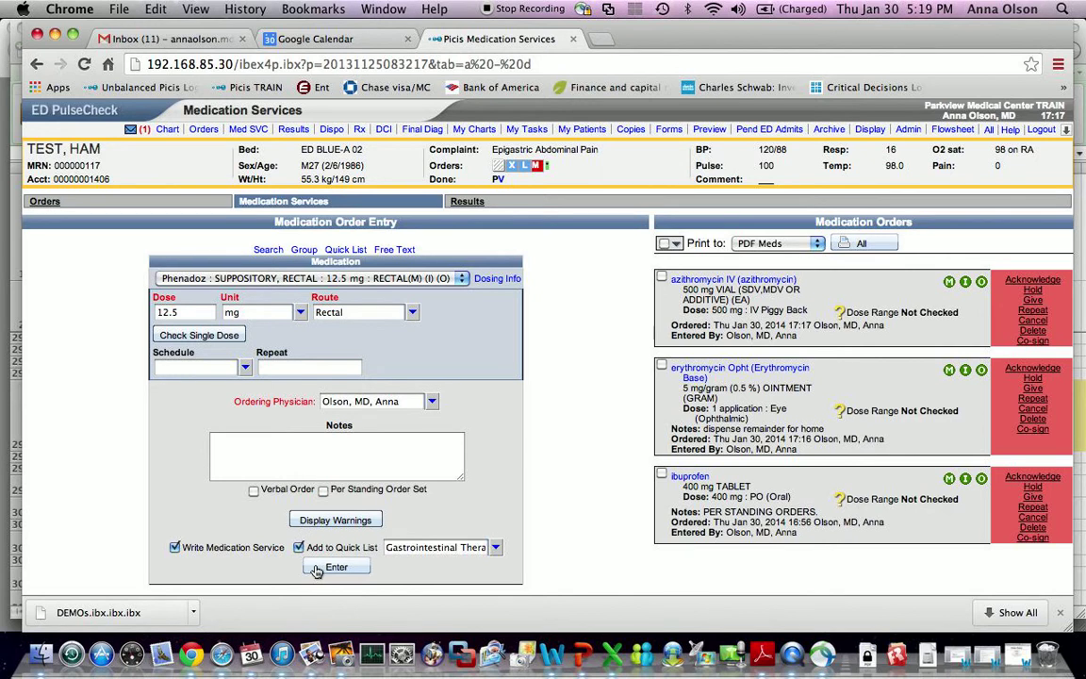
click(318, 568)
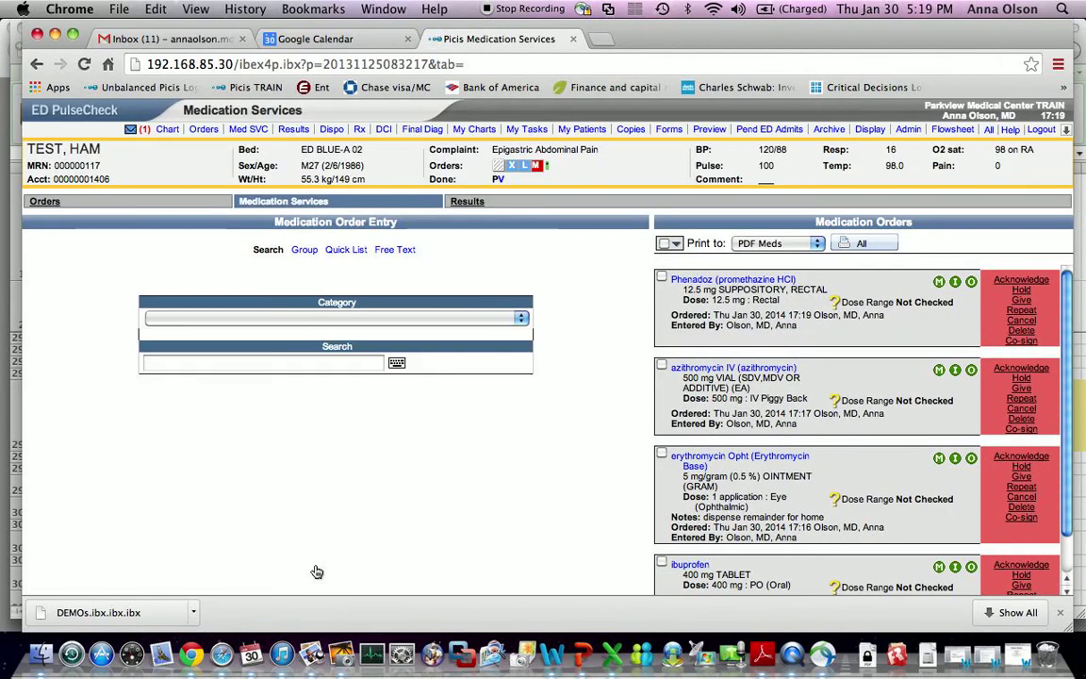
- Show the Drips and Hydration (Main &PW) group and delete the azithromycin IV order
click(307, 255)
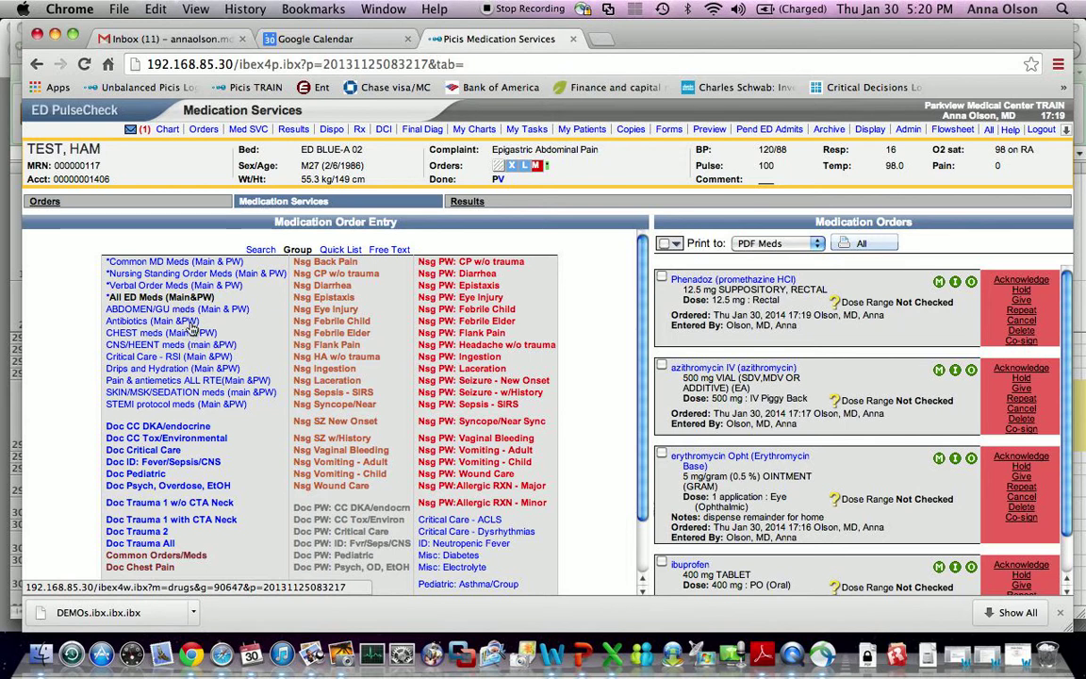
click(164, 369)
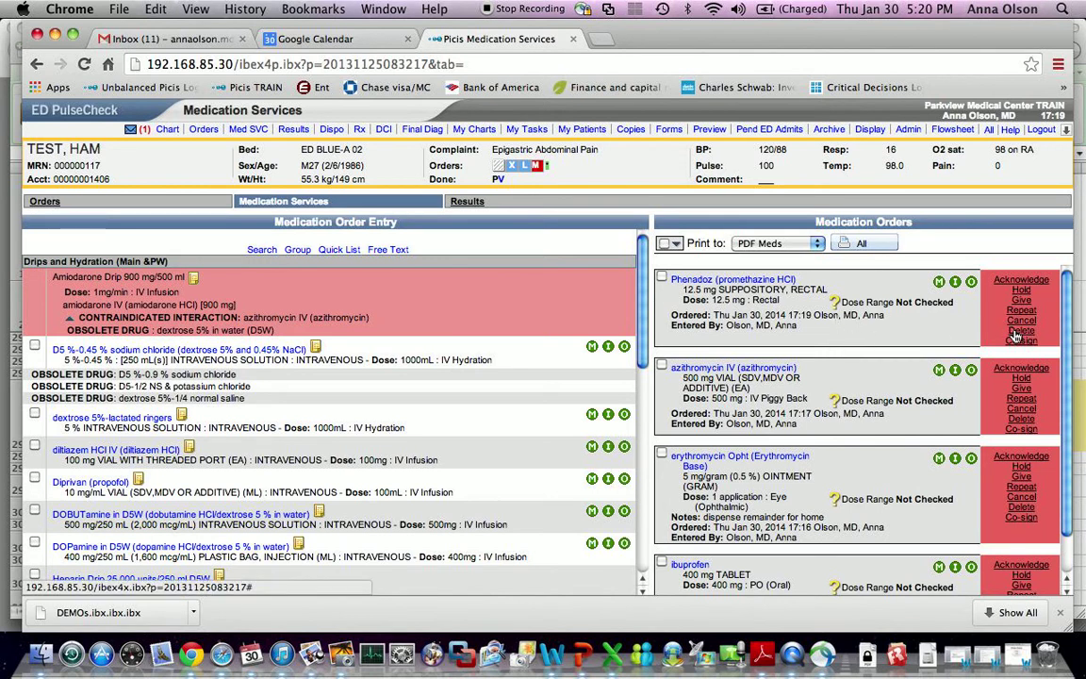
click(1025, 427)
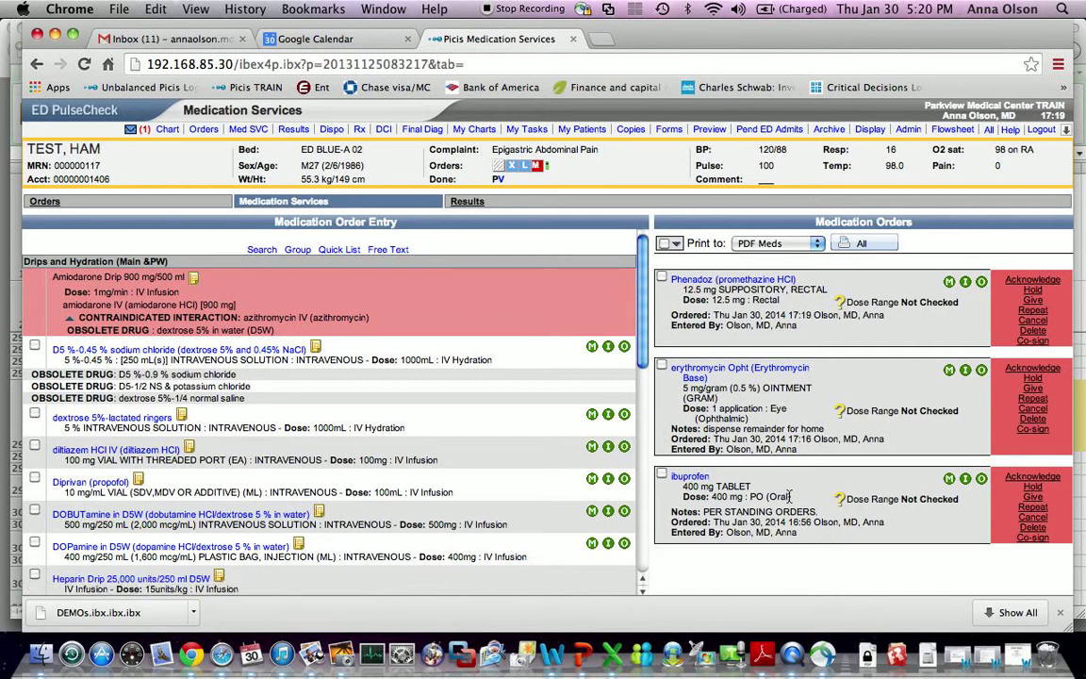
- Delete the Phenadoz order and cancel erythromycin ointment, citing change in medication plan
click(1024, 325)
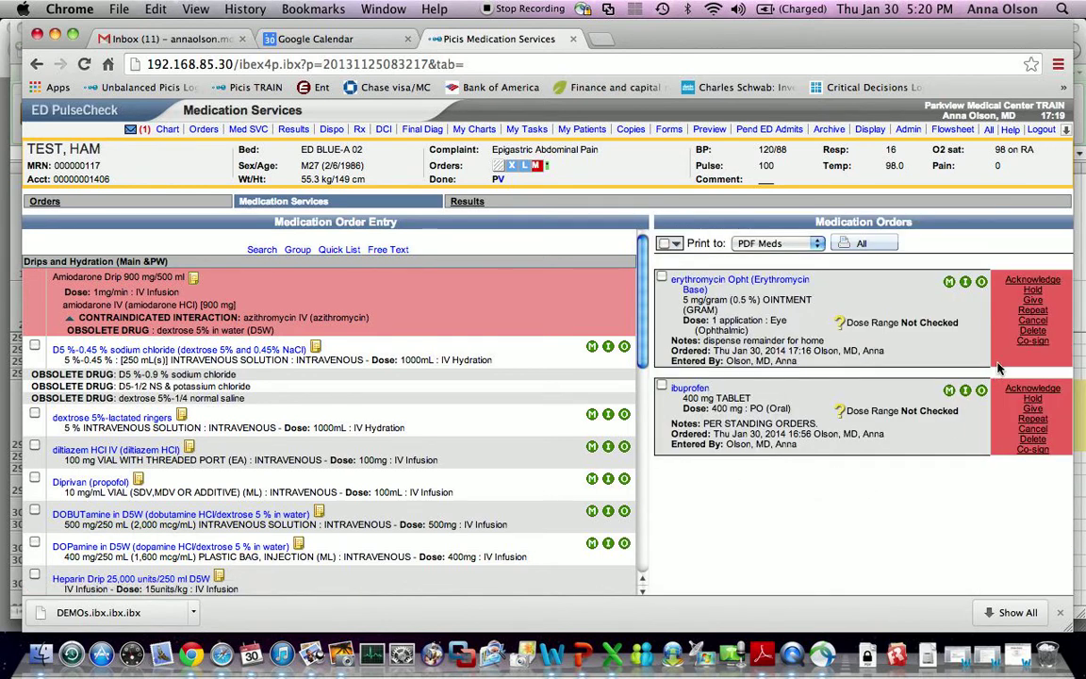
click(1033, 322)
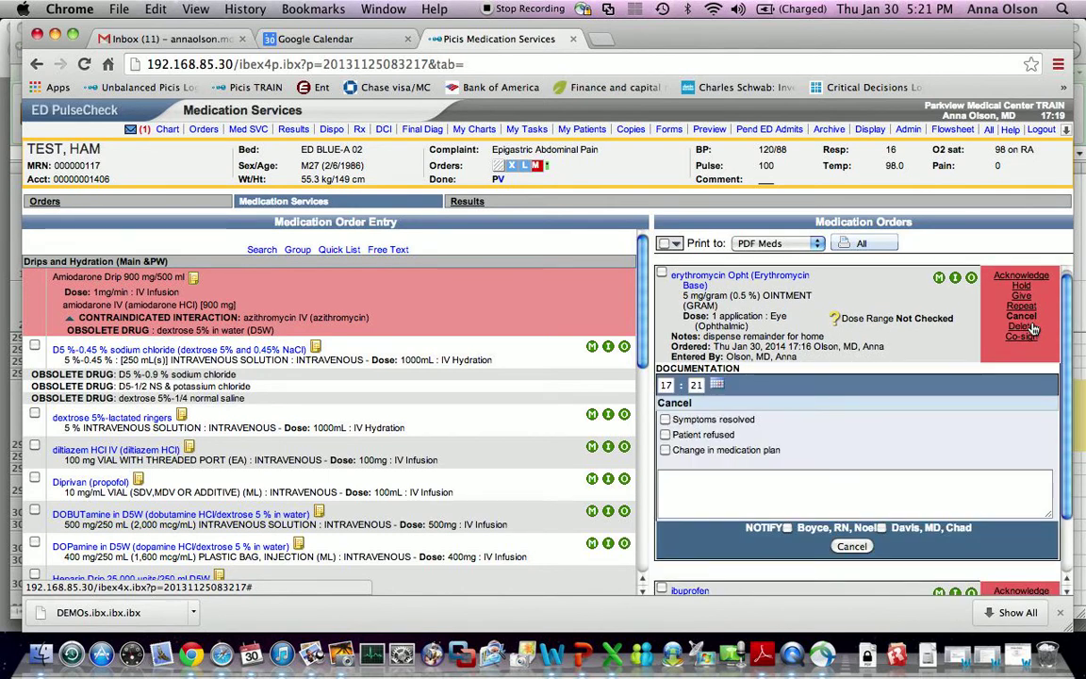
click(666, 451)
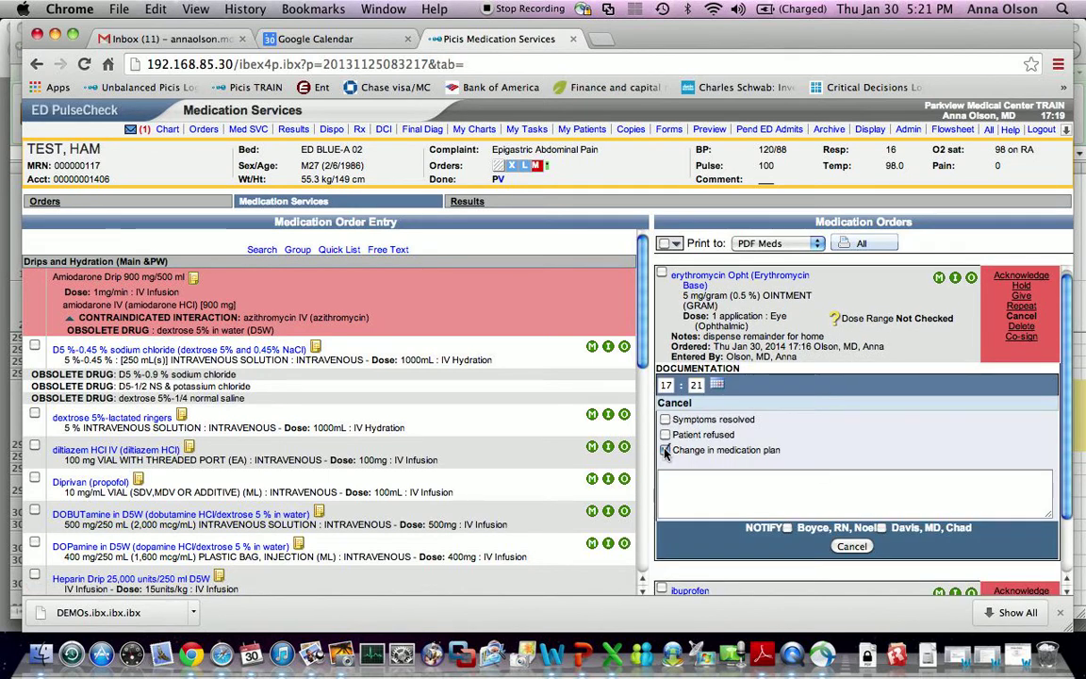
click(852, 547)
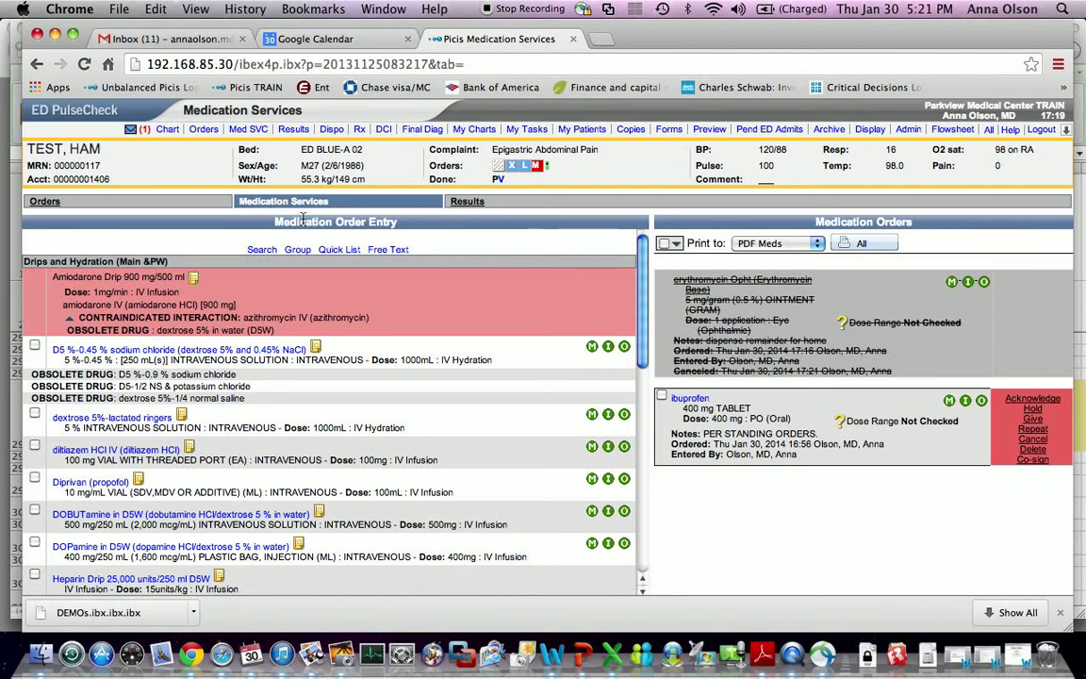
- Submit a free-text methotrexate order with note 'dose info' and route IM (Intramuscular)
click(373, 251)
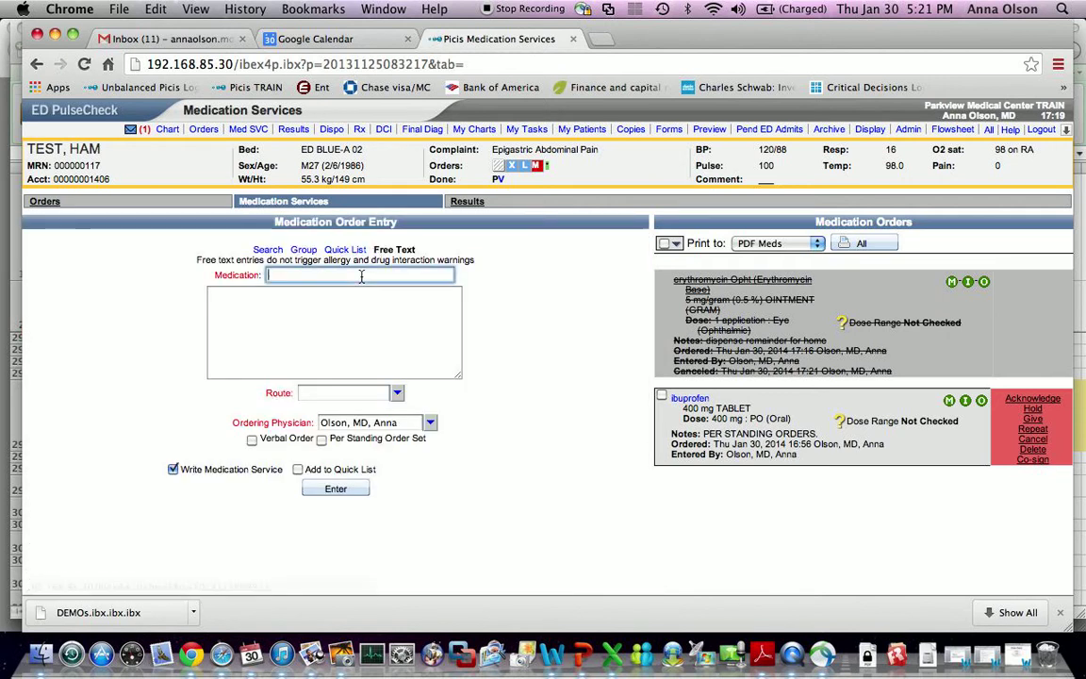
text(met)
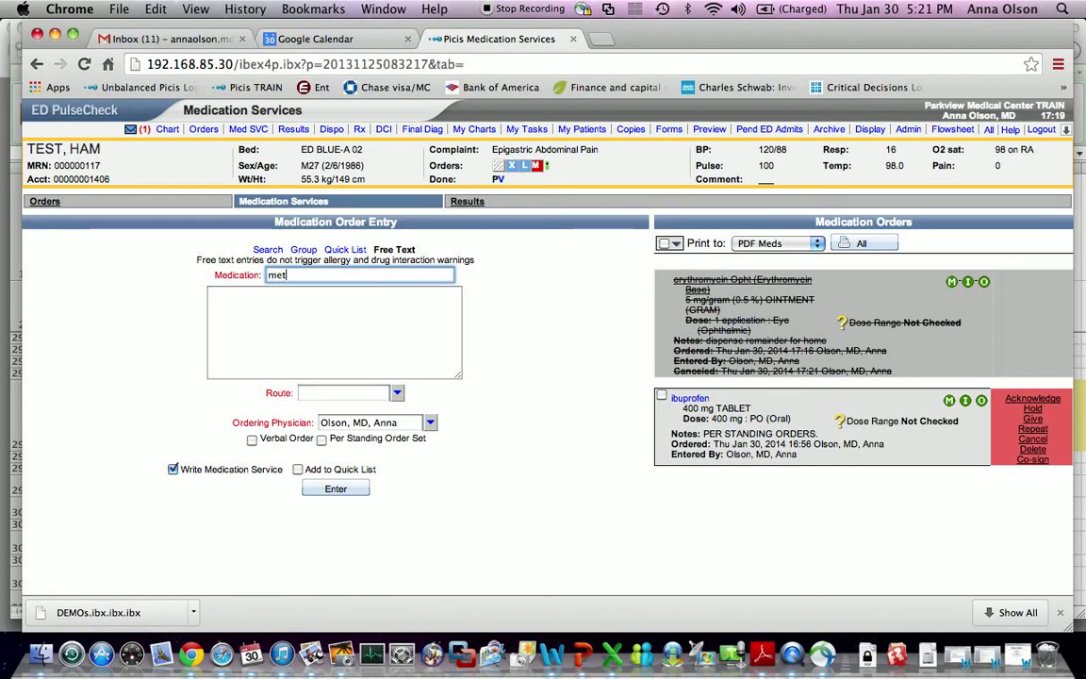
text(hotrexate)
key(Tab)
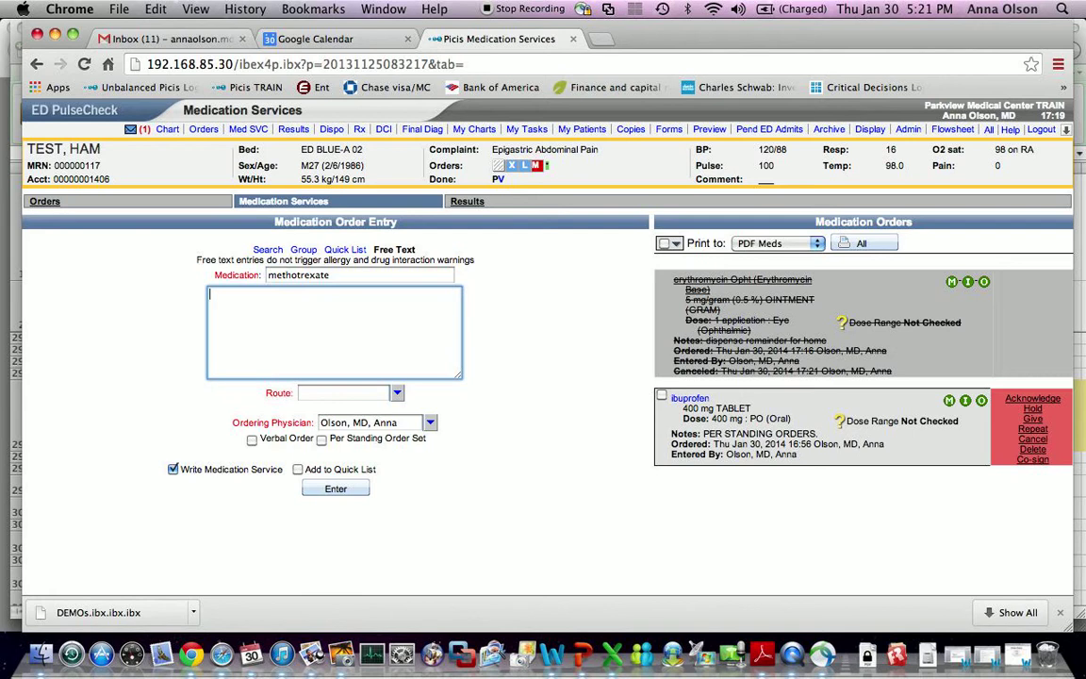
text(dose info)
click(382, 391)
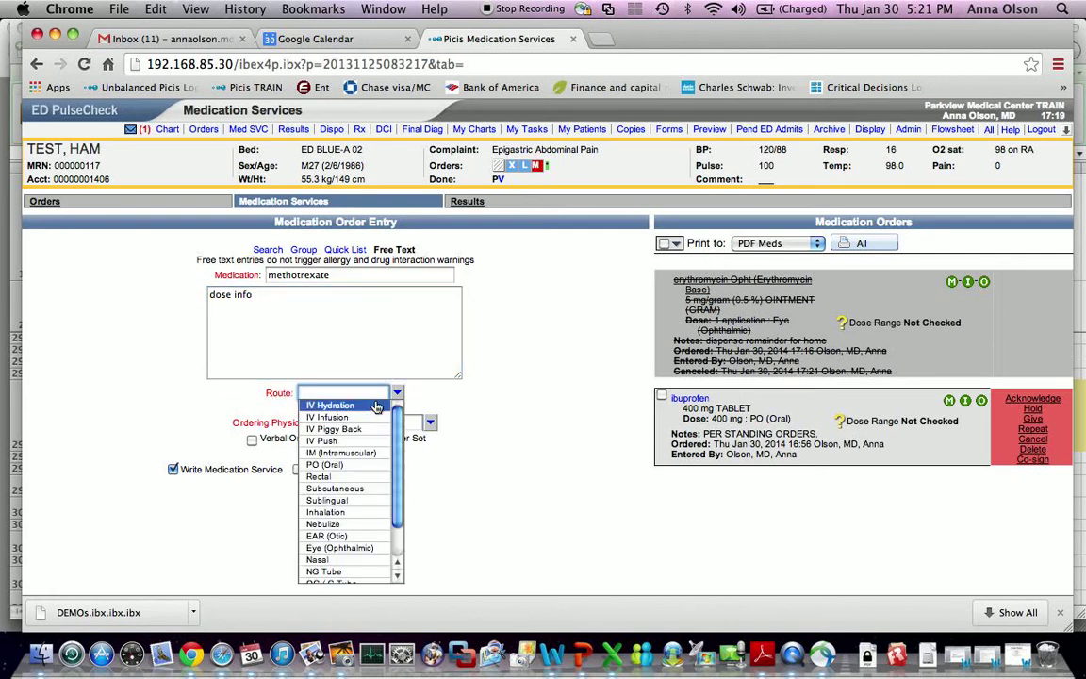
scroll(376, 415, down, 3)
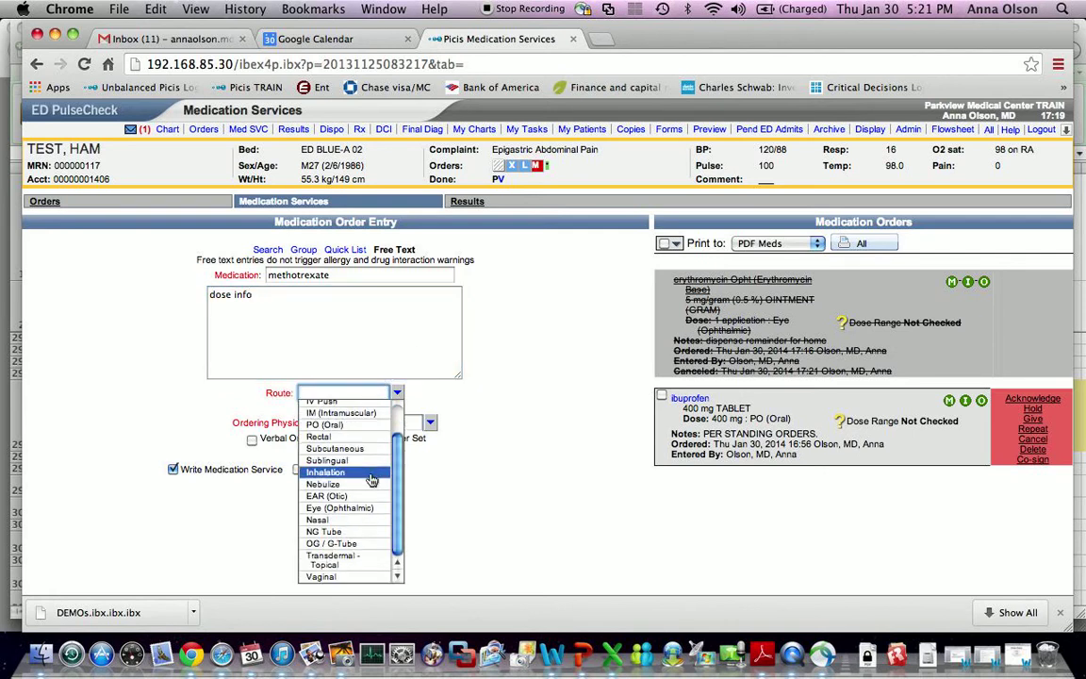
click(375, 424)
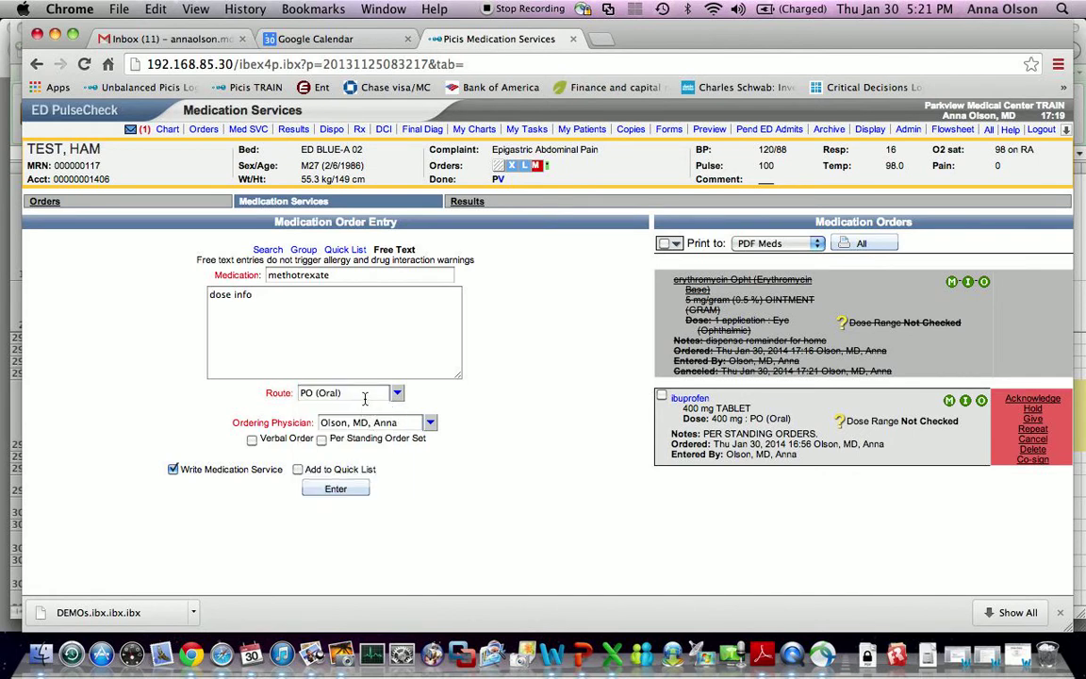
click(365, 395)
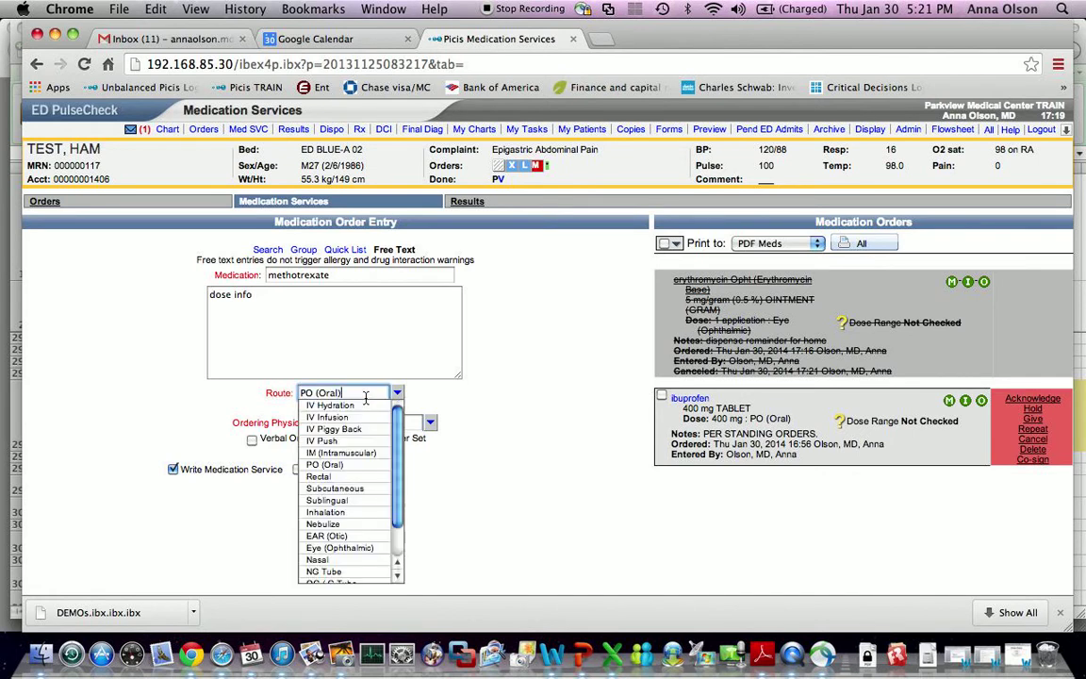
click(348, 454)
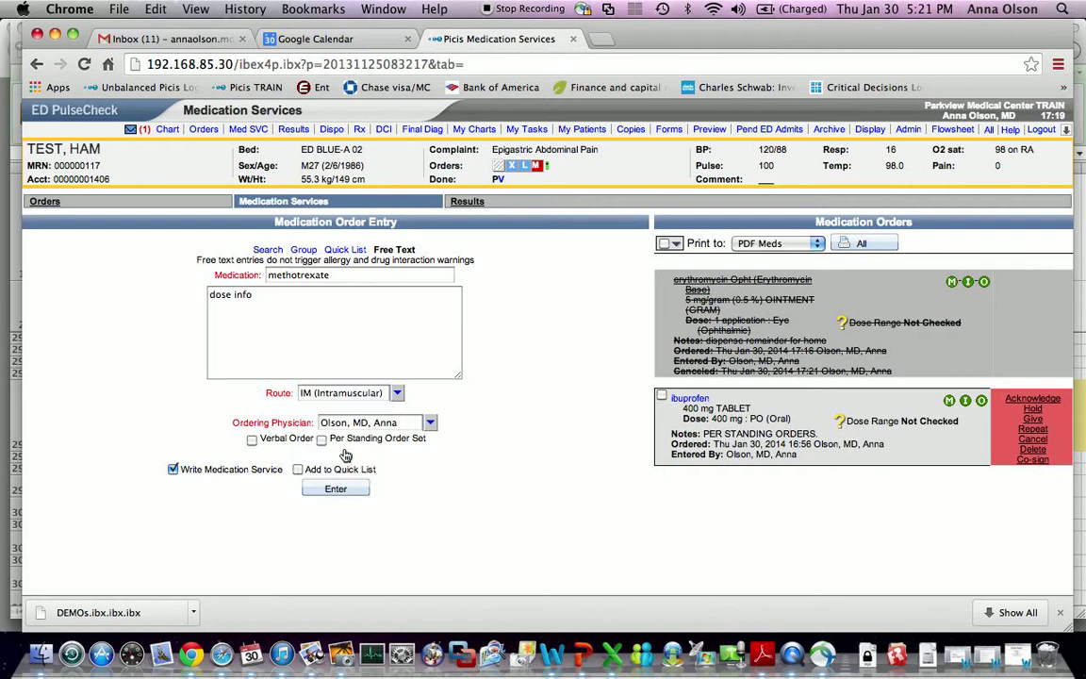
click(342, 492)
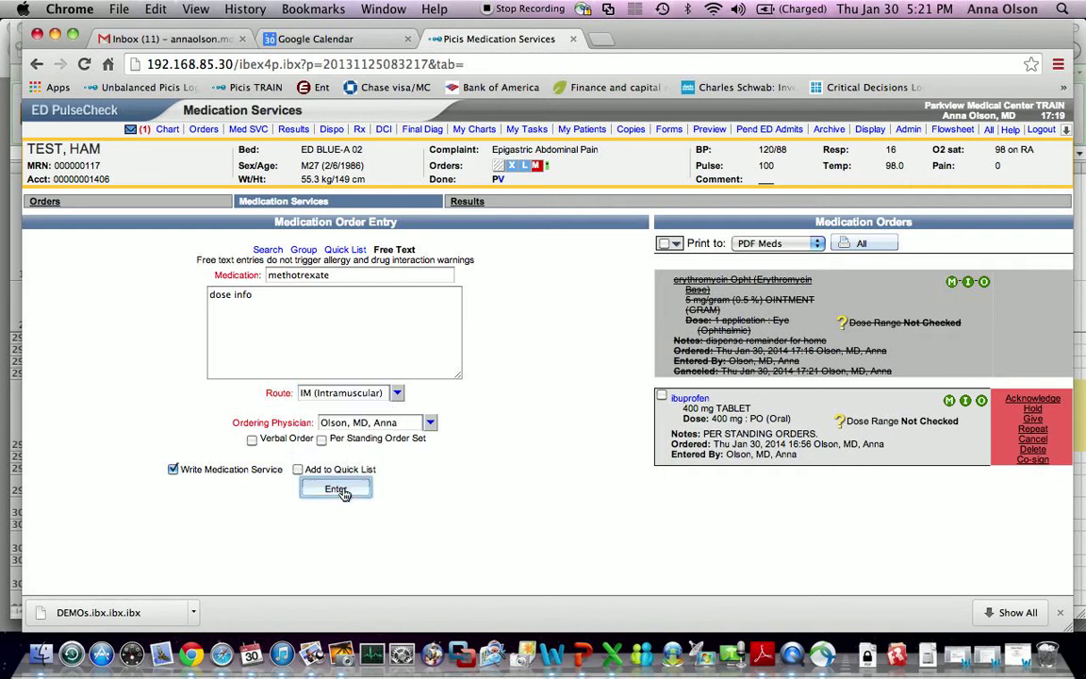